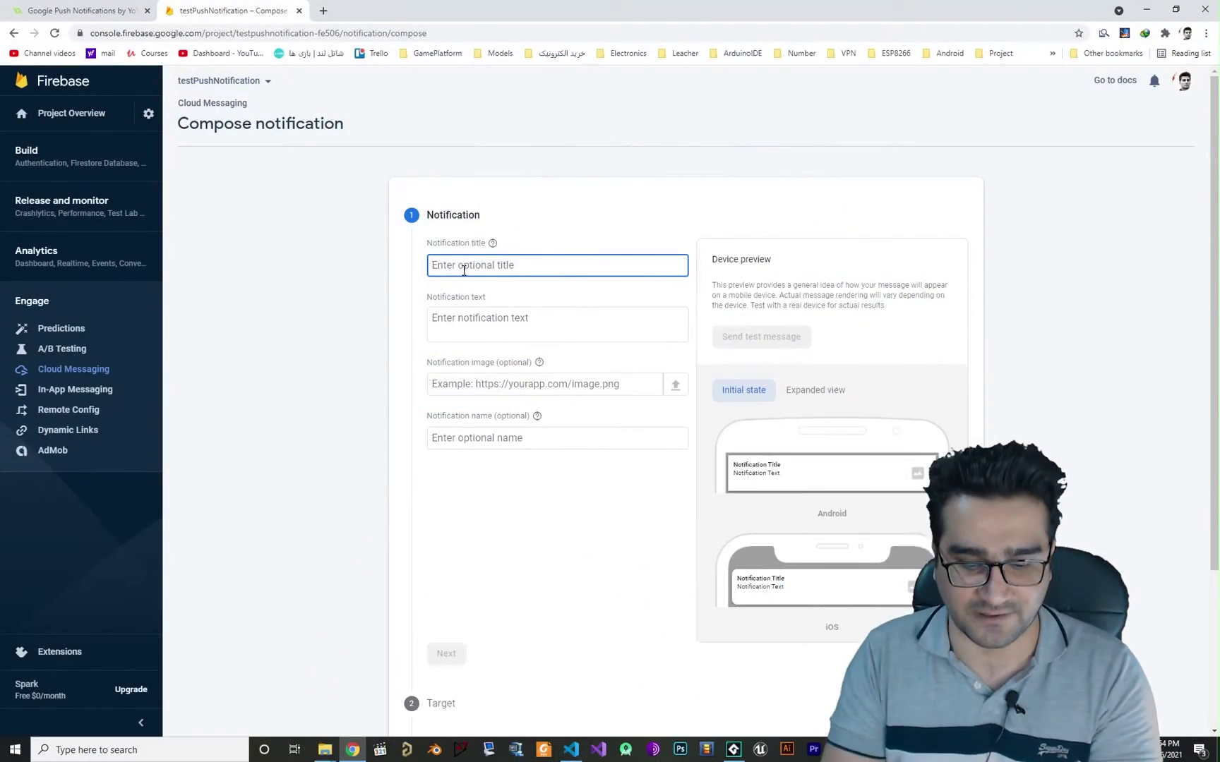
Step: Compose a notification titled 'title test' with body 'saldio ajwdj awjida jwoao jw'
type("title test")
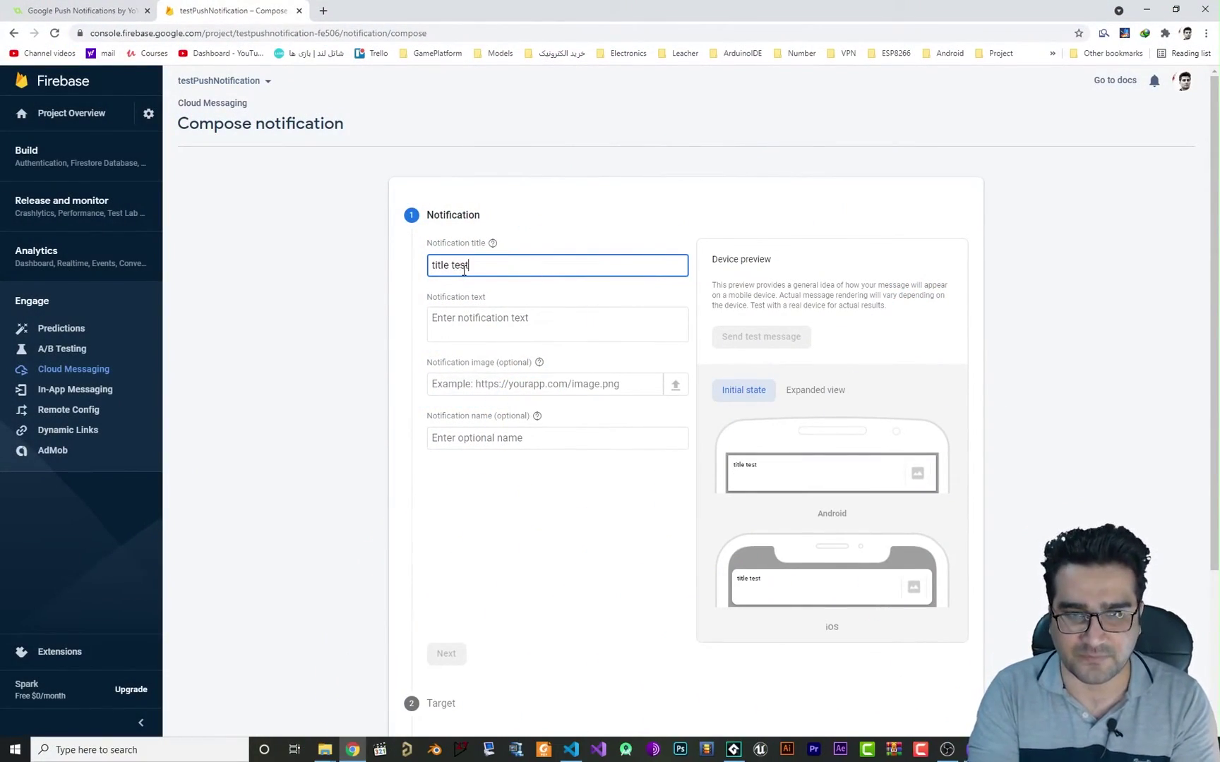
key("Tab")
type("saldio  aj")
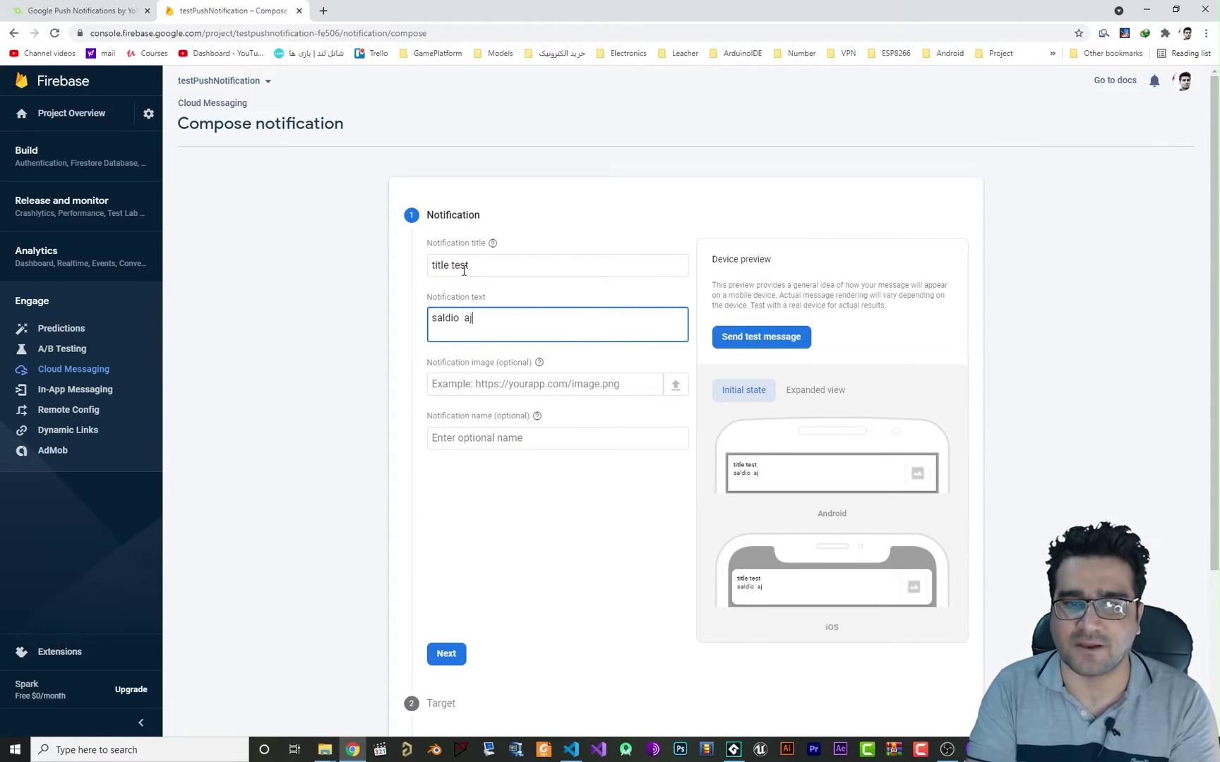
type("wdj awjida jwoao jw")
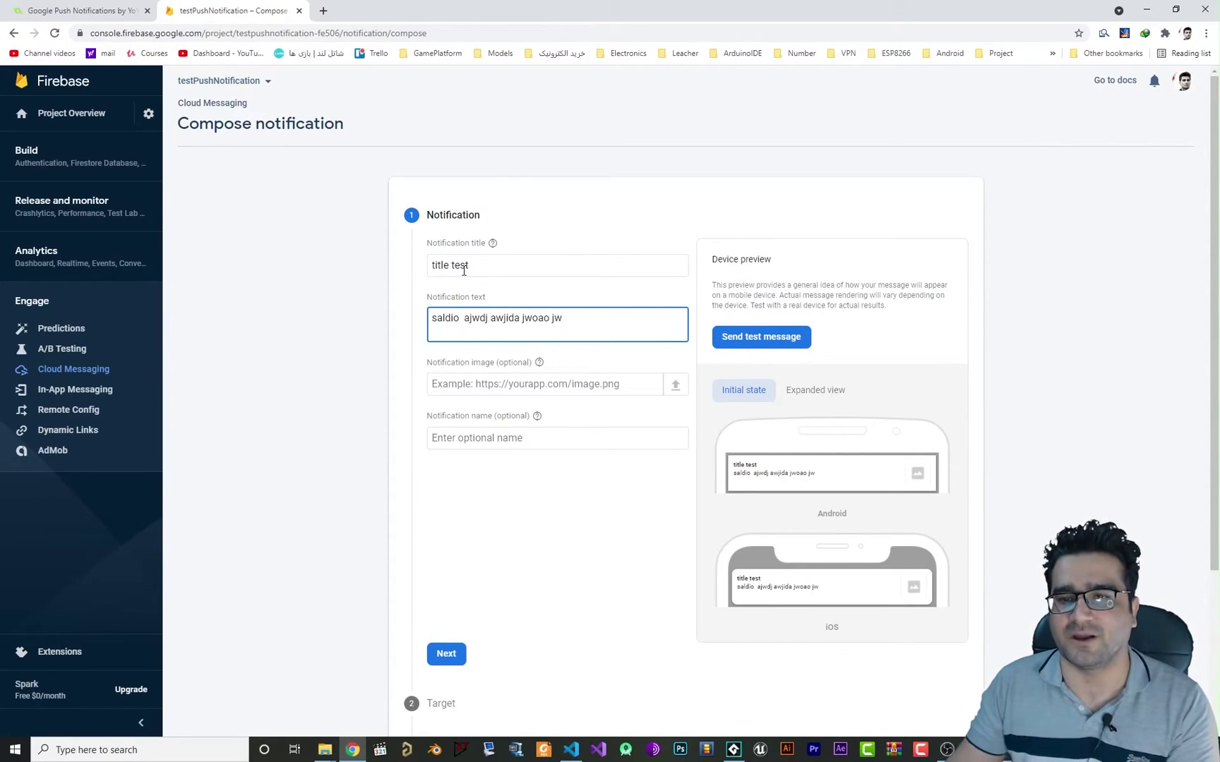
Step: Send the notification as a test message to the first recent FCM token
left_click(736, 343)
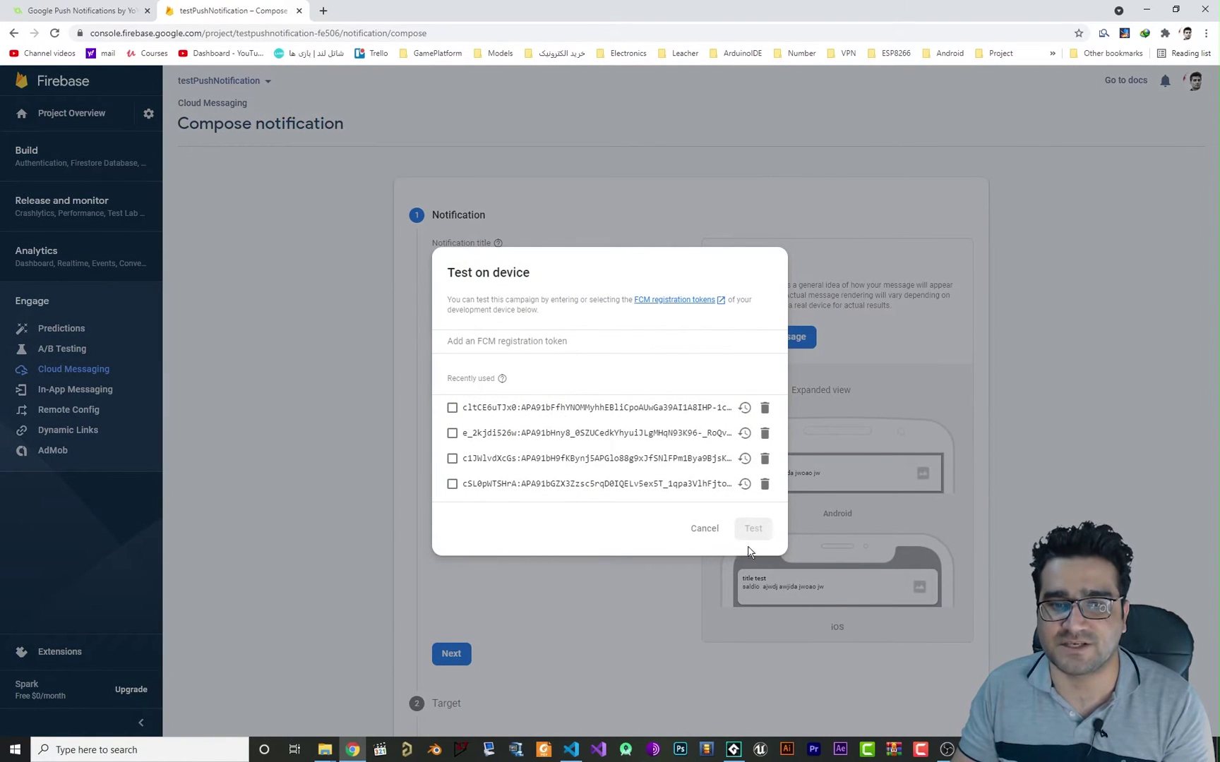
left_click(664, 410)
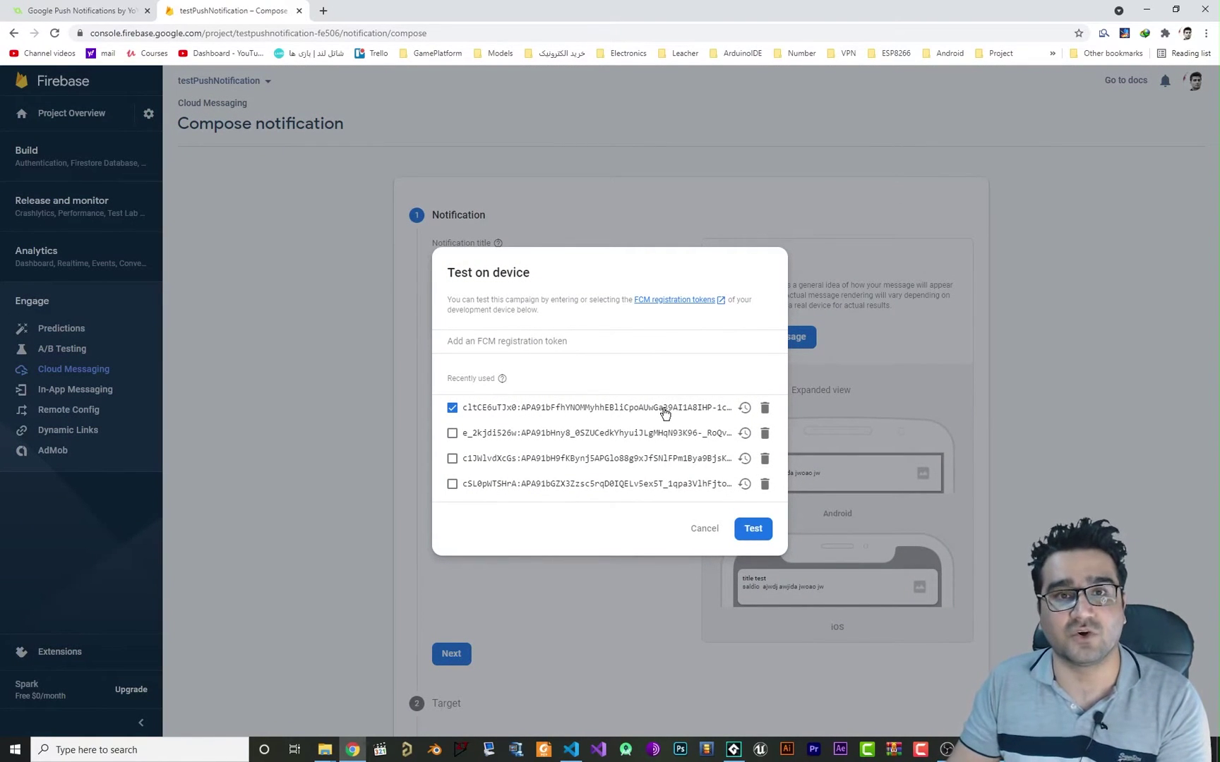
left_click(754, 529)
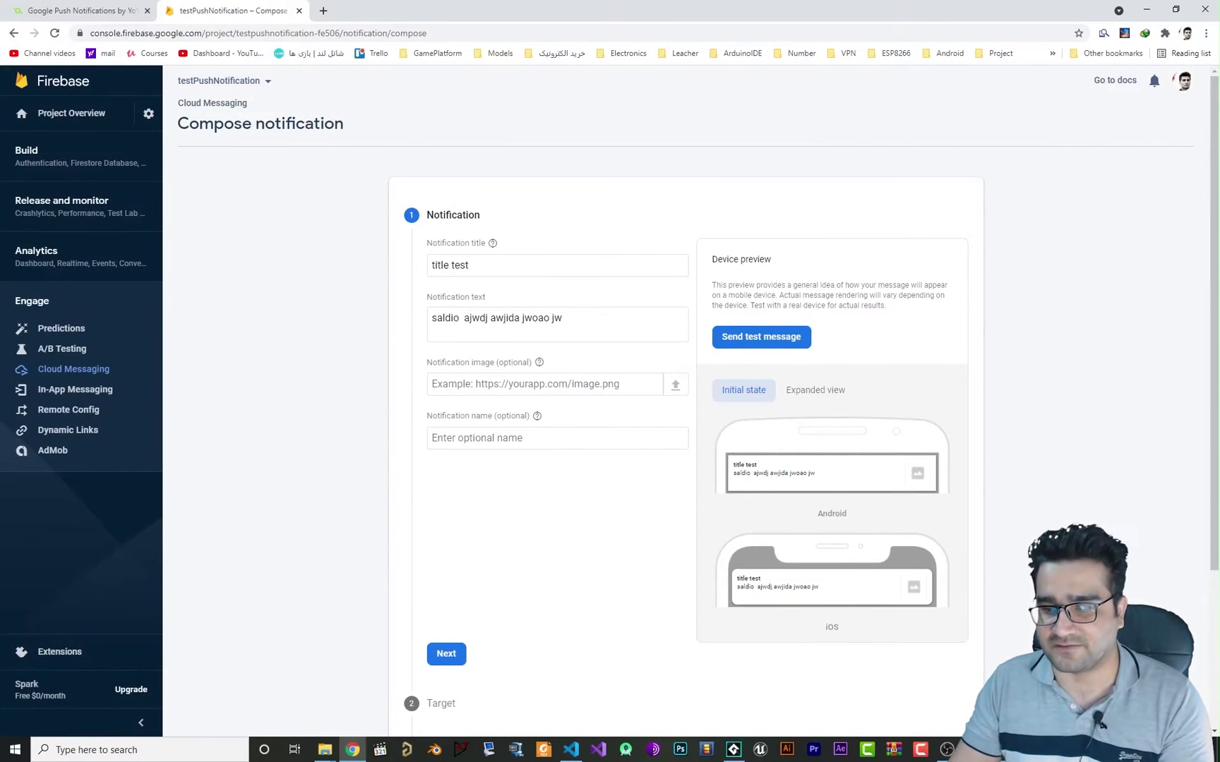
key("alt+Tab")
Step: Pull down the emulator's notification shade to confirm 'title test' arrived
left_click_drag(44, 87, 58, 240)
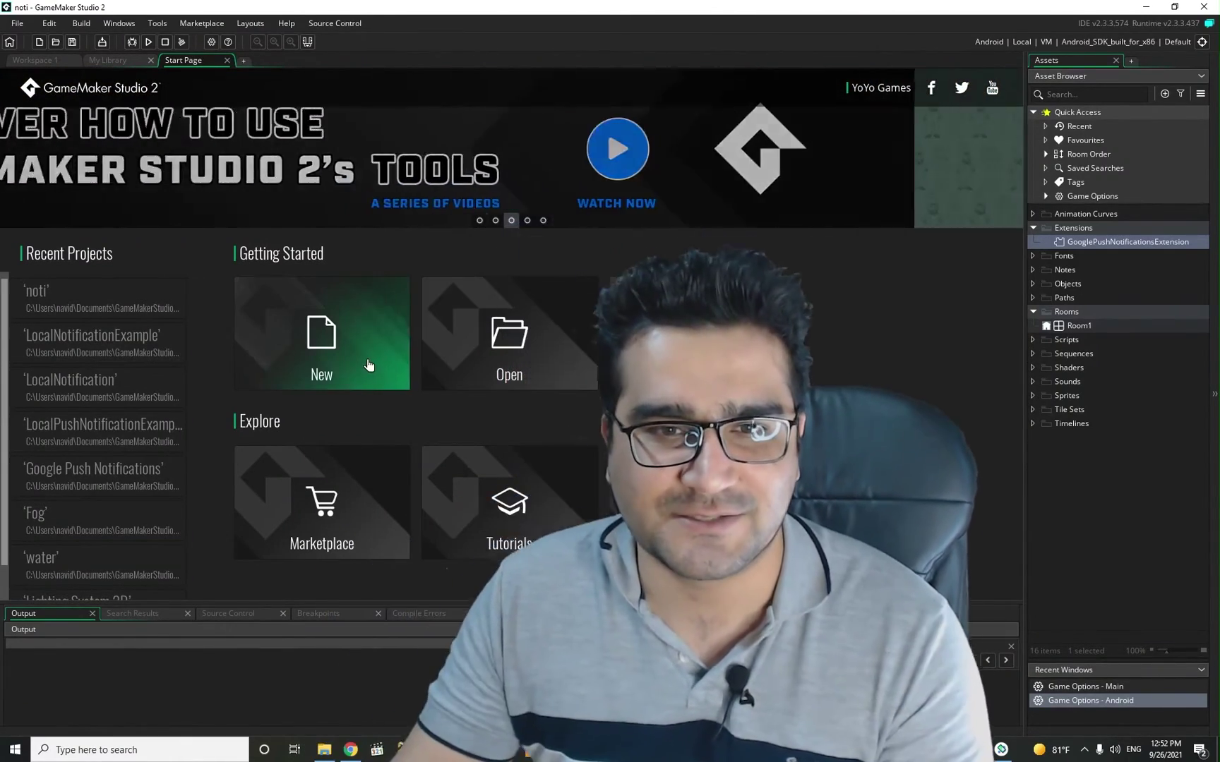
Step: Create a new GameMaker Language project saved as RemotePushNotification
left_click(368, 362)
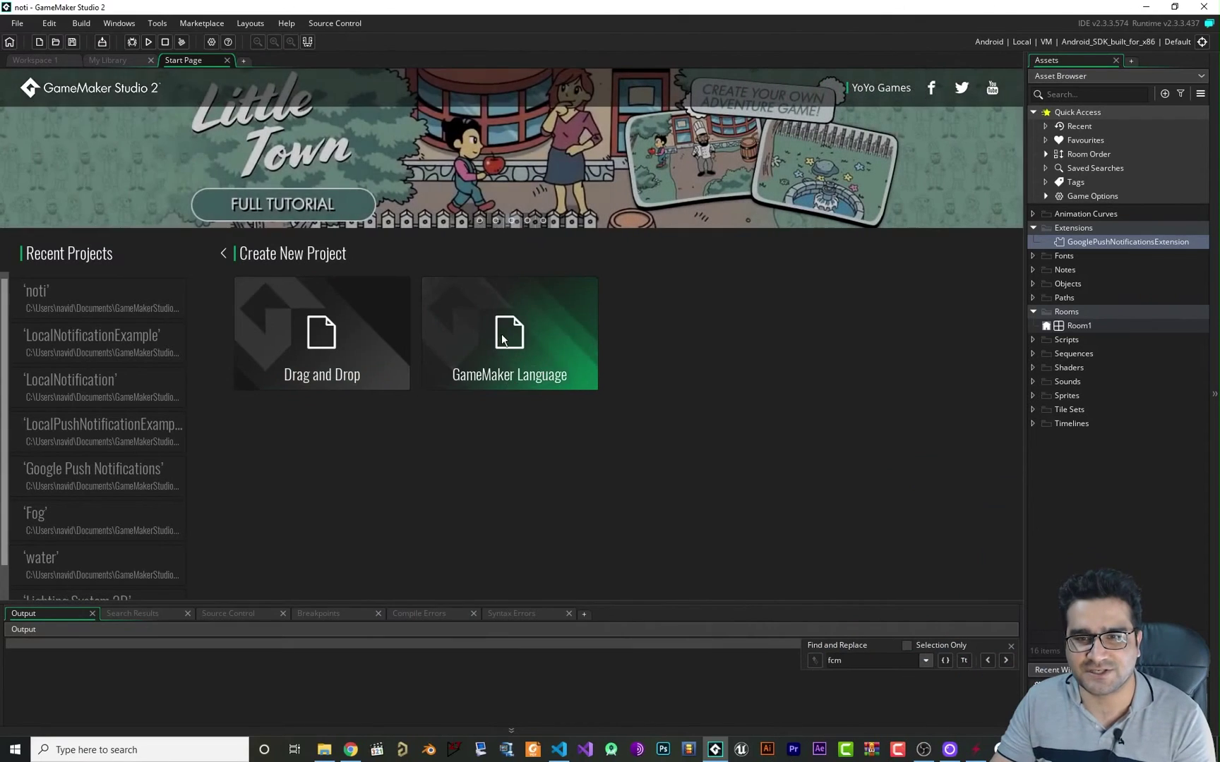
left_click(502, 334)
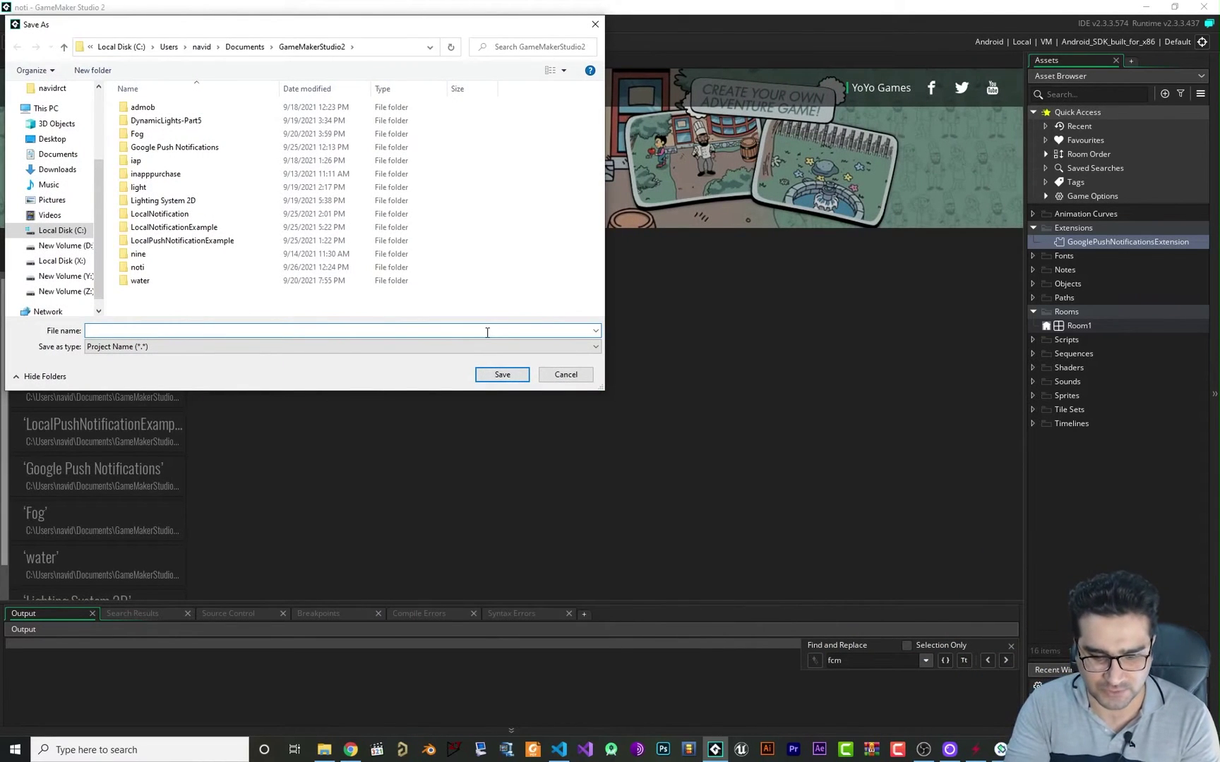
type("RemotePushN")
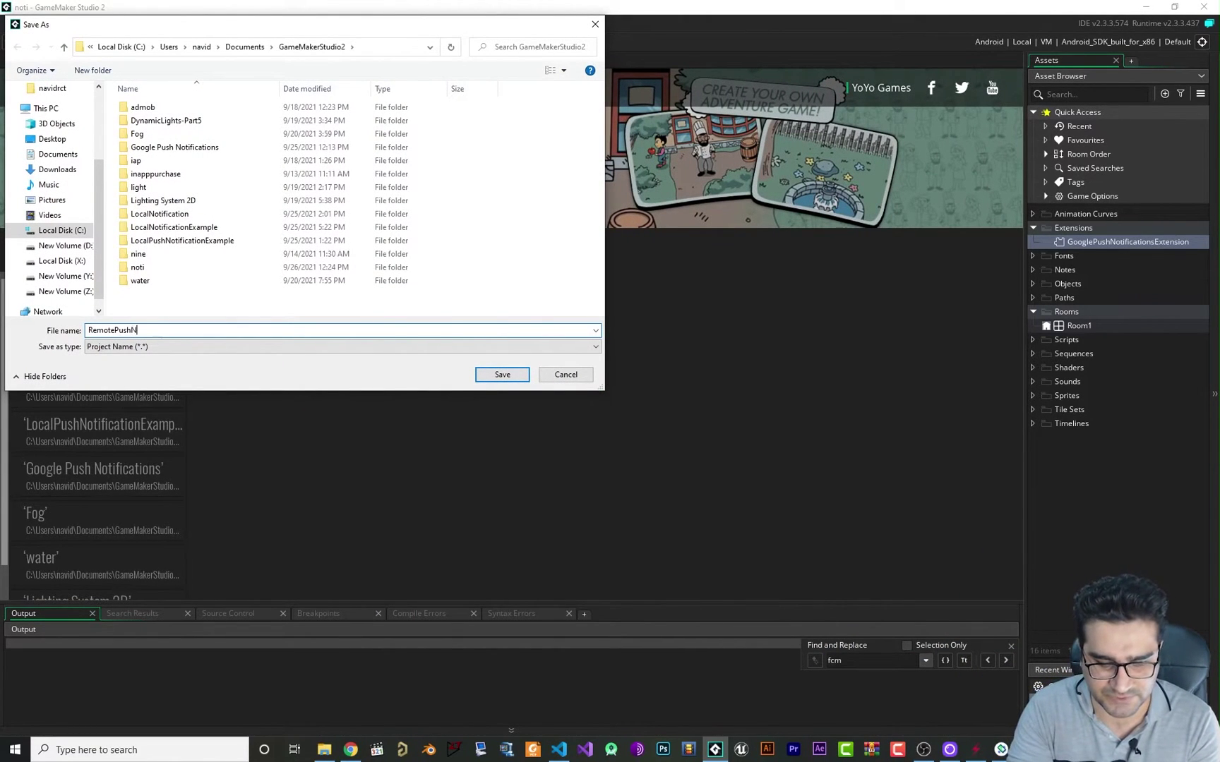
type("otification")
key("Return")
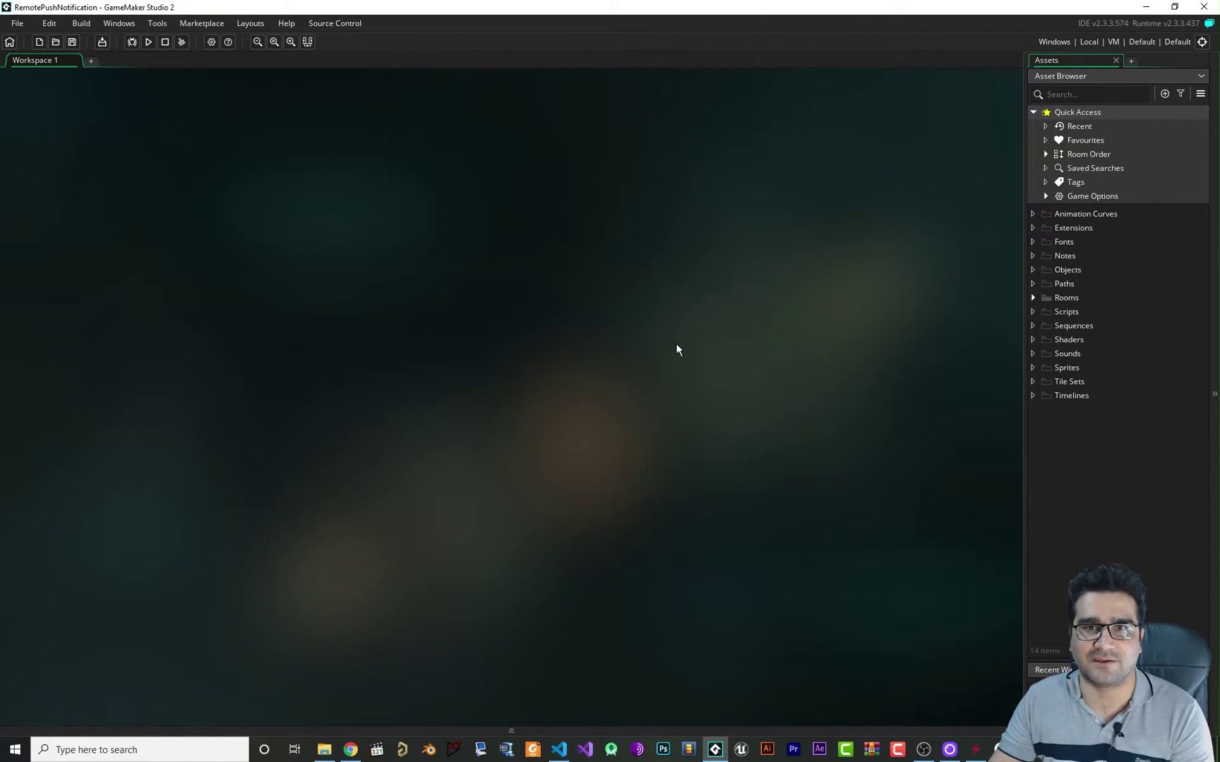
Step: View the Google Push Notifications marketplace page and select its title
left_click(195, 27)
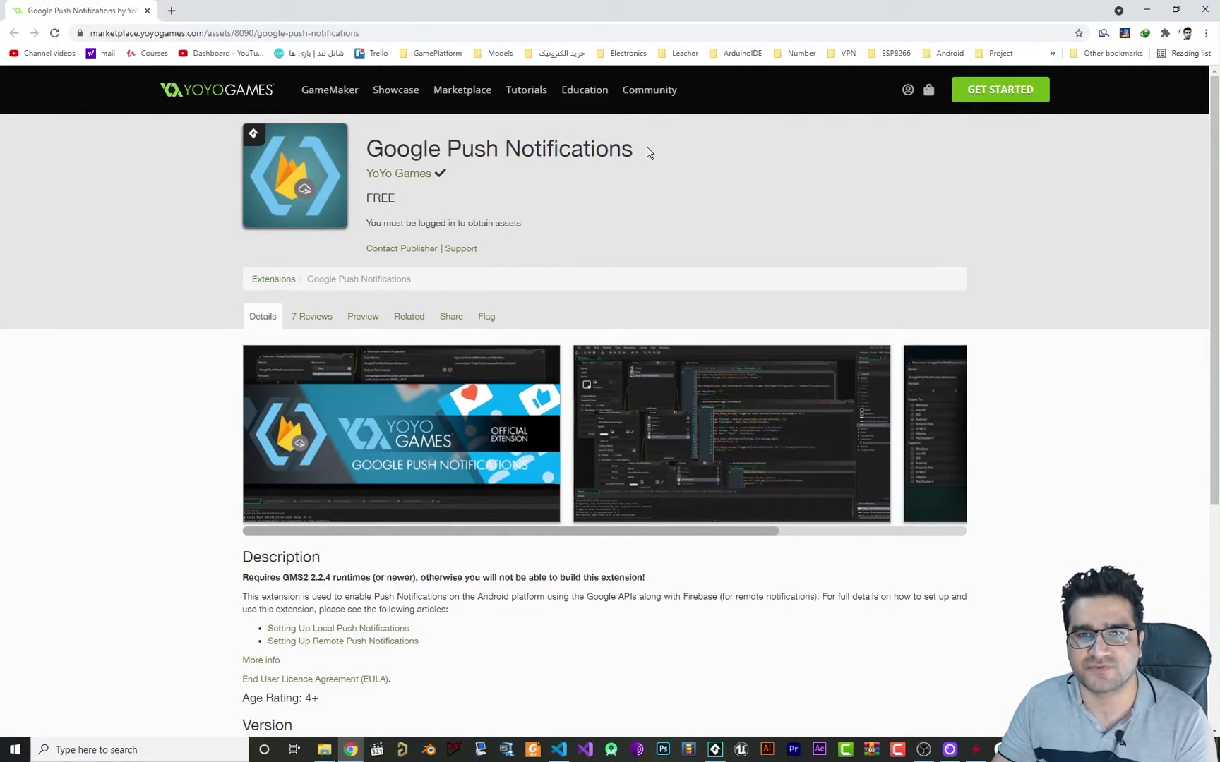
left_click_drag(644, 151, 368, 151)
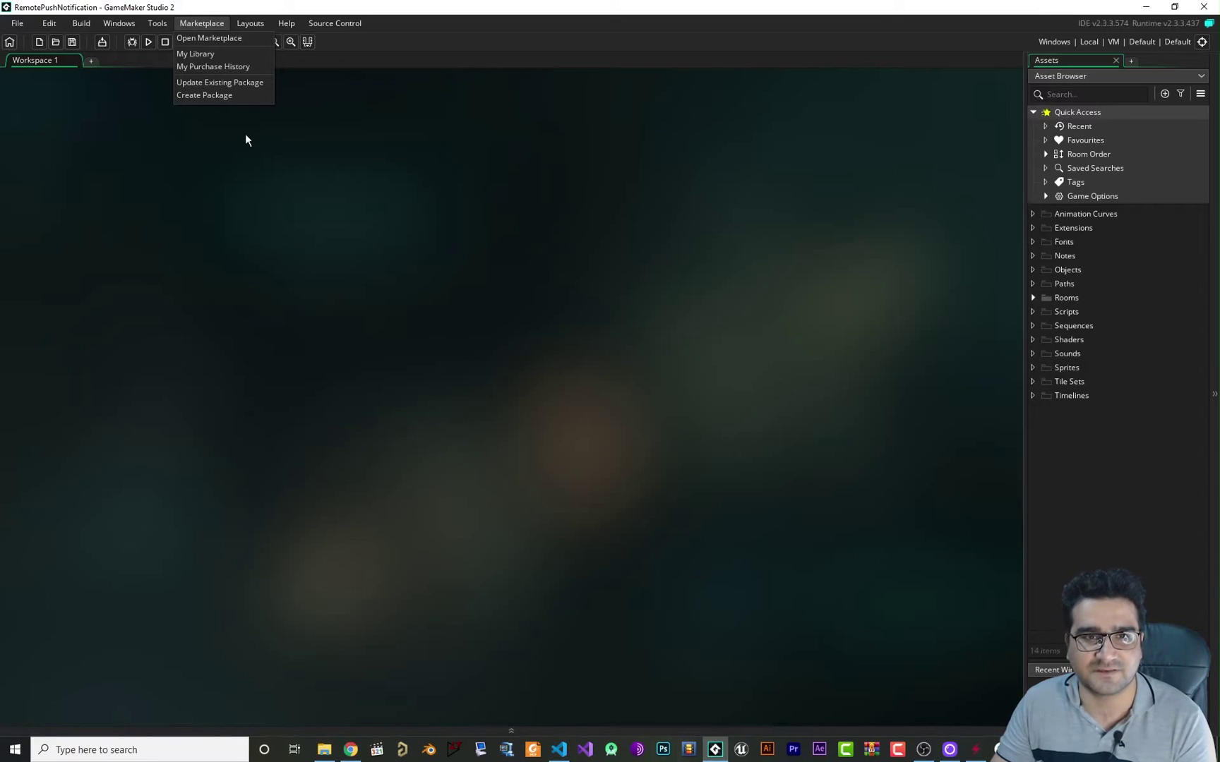
Step: From My Library page 2, import GooglePushNotificationsExtension from Google Push Notifications, then close the library
left_click(212, 55)
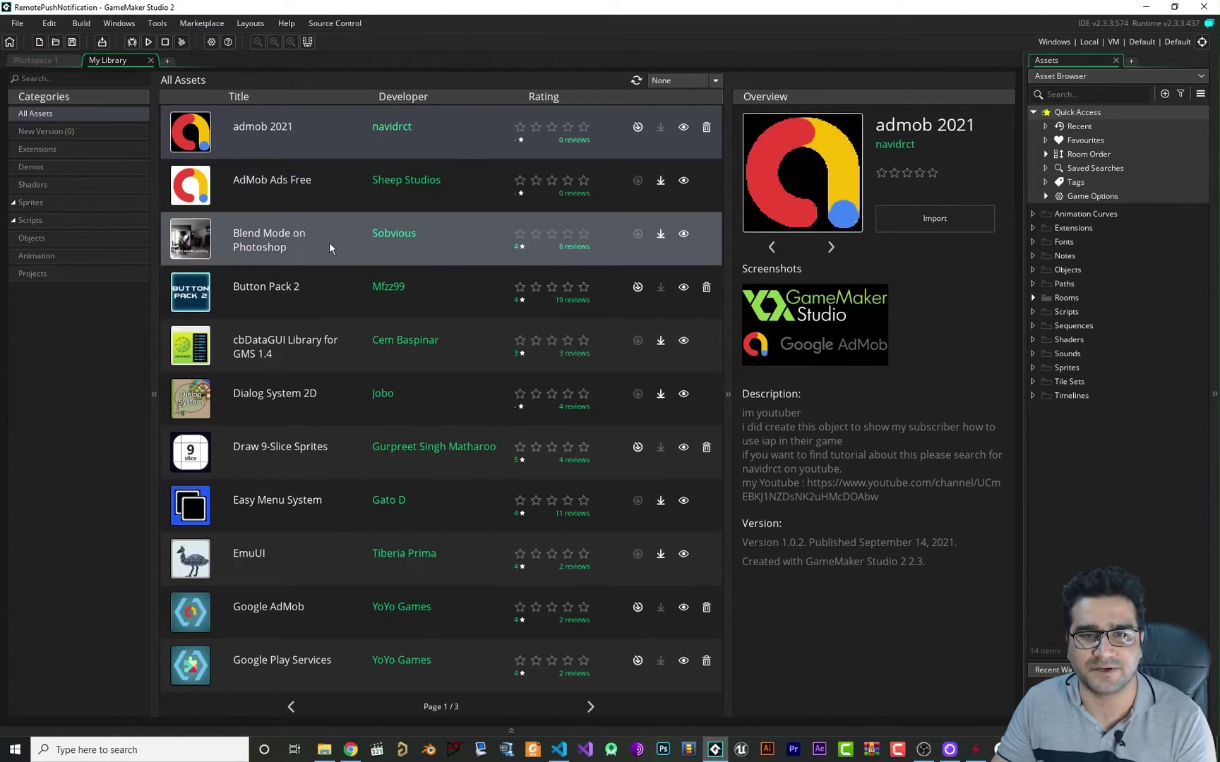
left_click(590, 706)
left_click(250, 240)
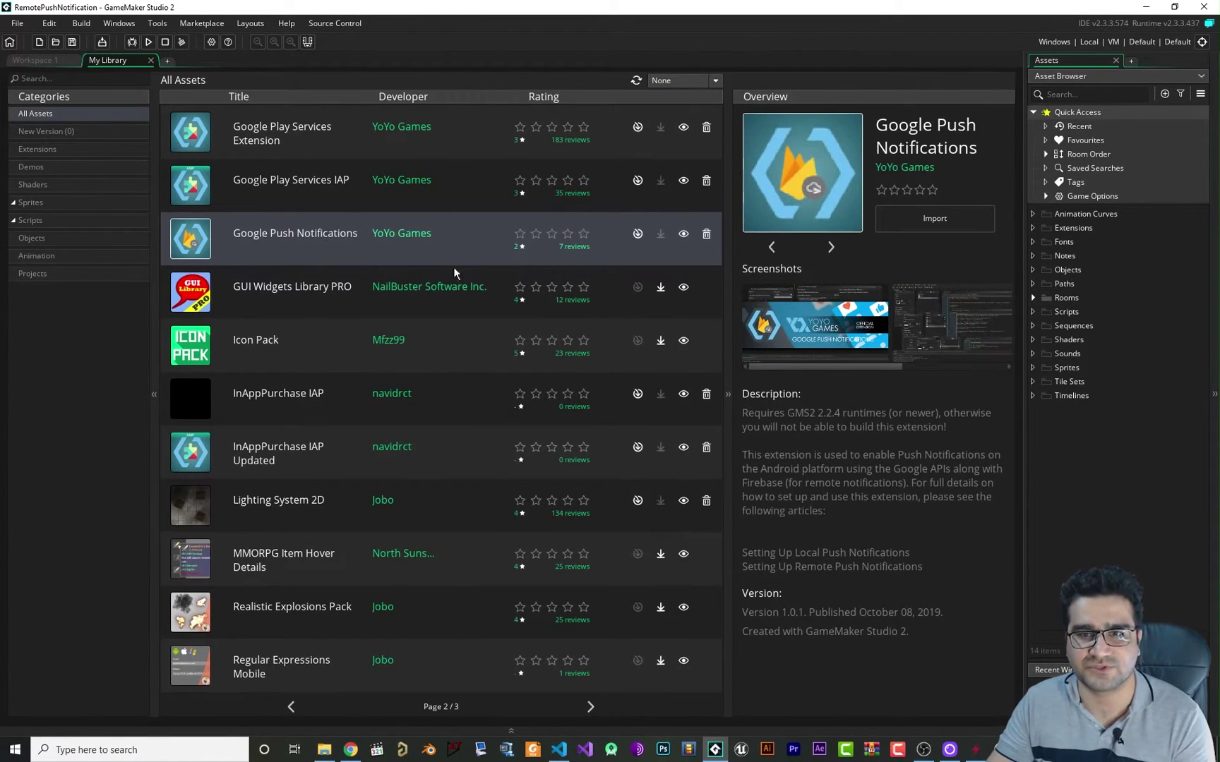
left_click(637, 237)
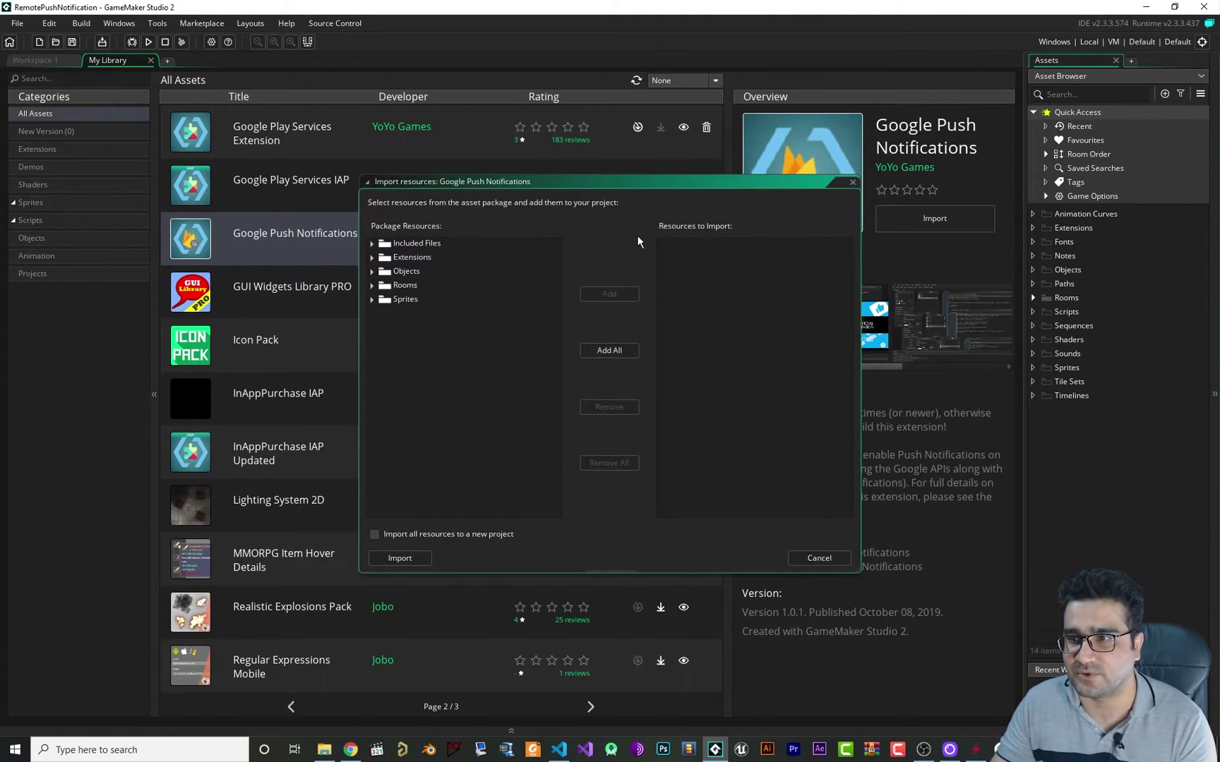
left_click(374, 258)
left_click(440, 272)
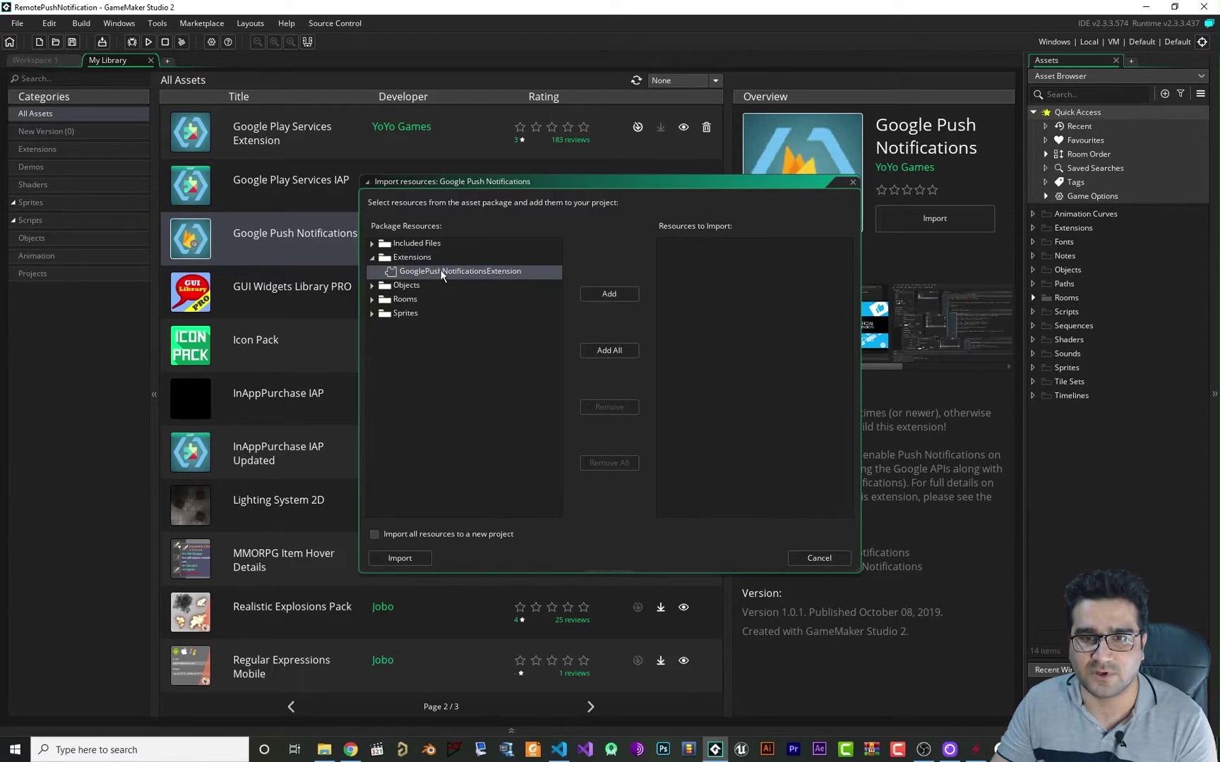
left_click(599, 292)
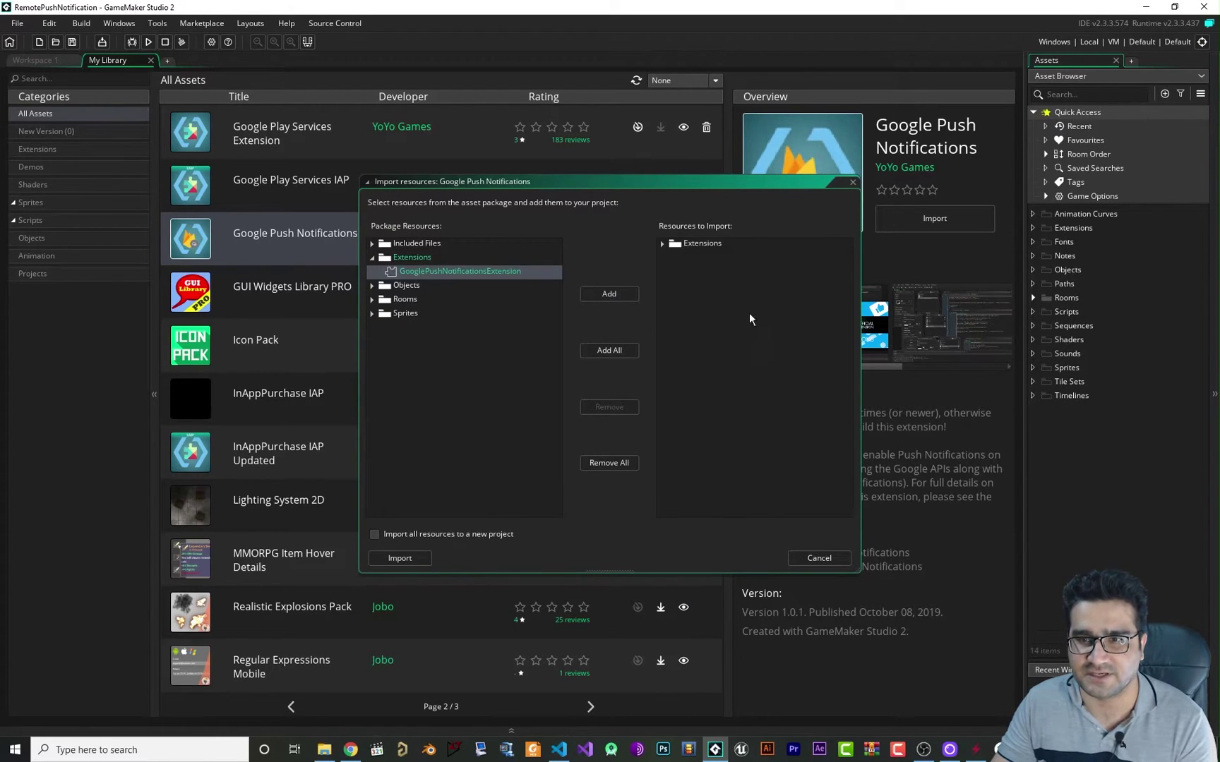
left_click(400, 558)
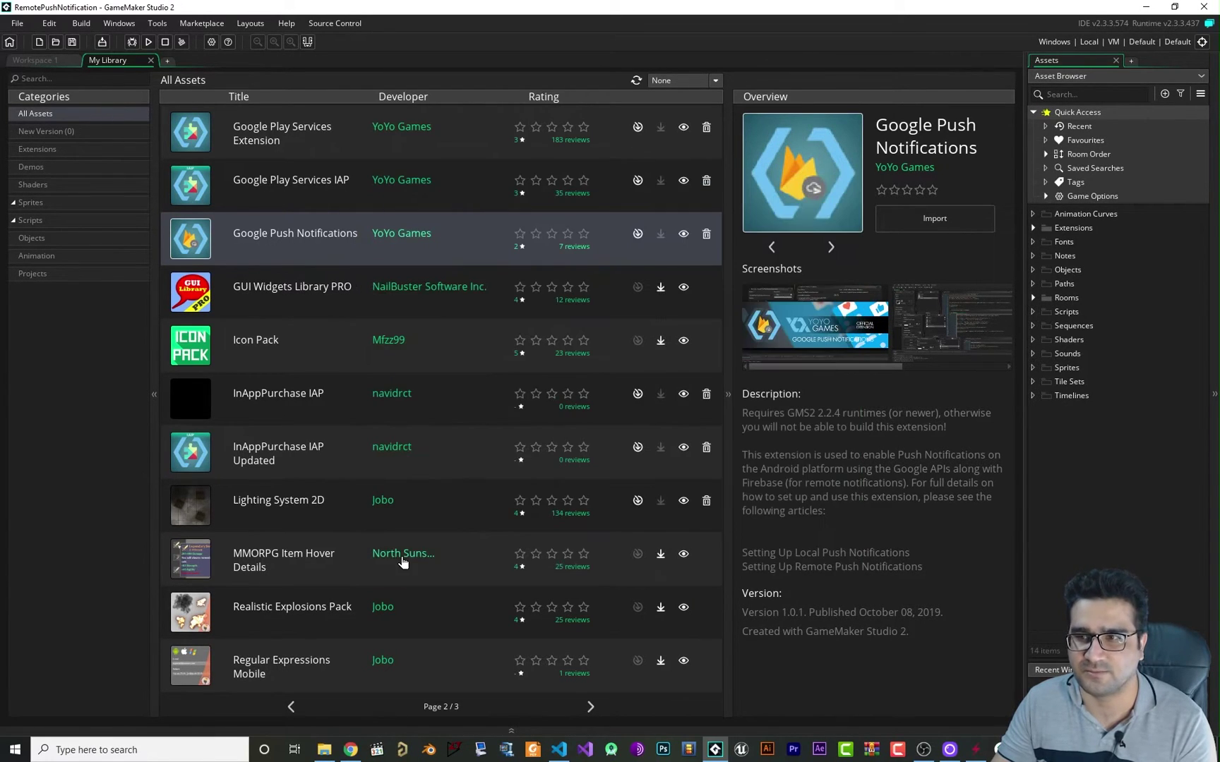
left_click(150, 61)
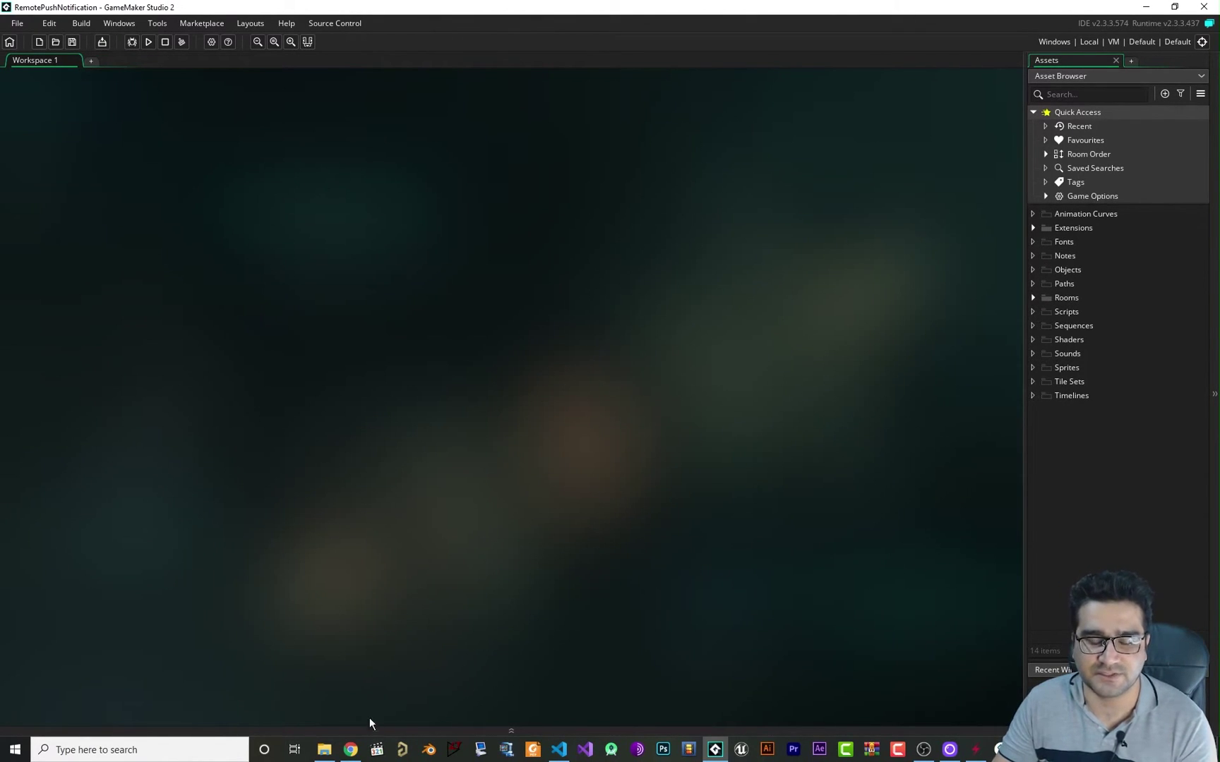
Step: Start a new Firebase project named testPushNotification
left_click(350, 749)
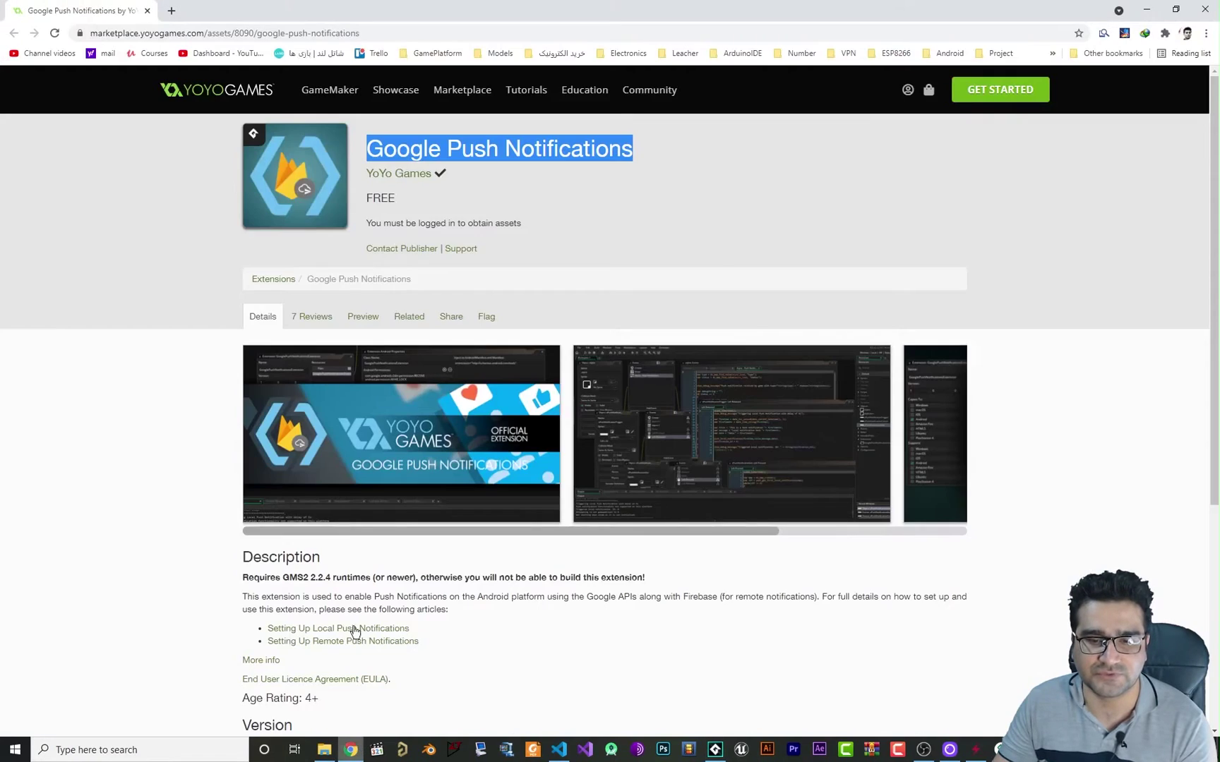
left_click(173, 12)
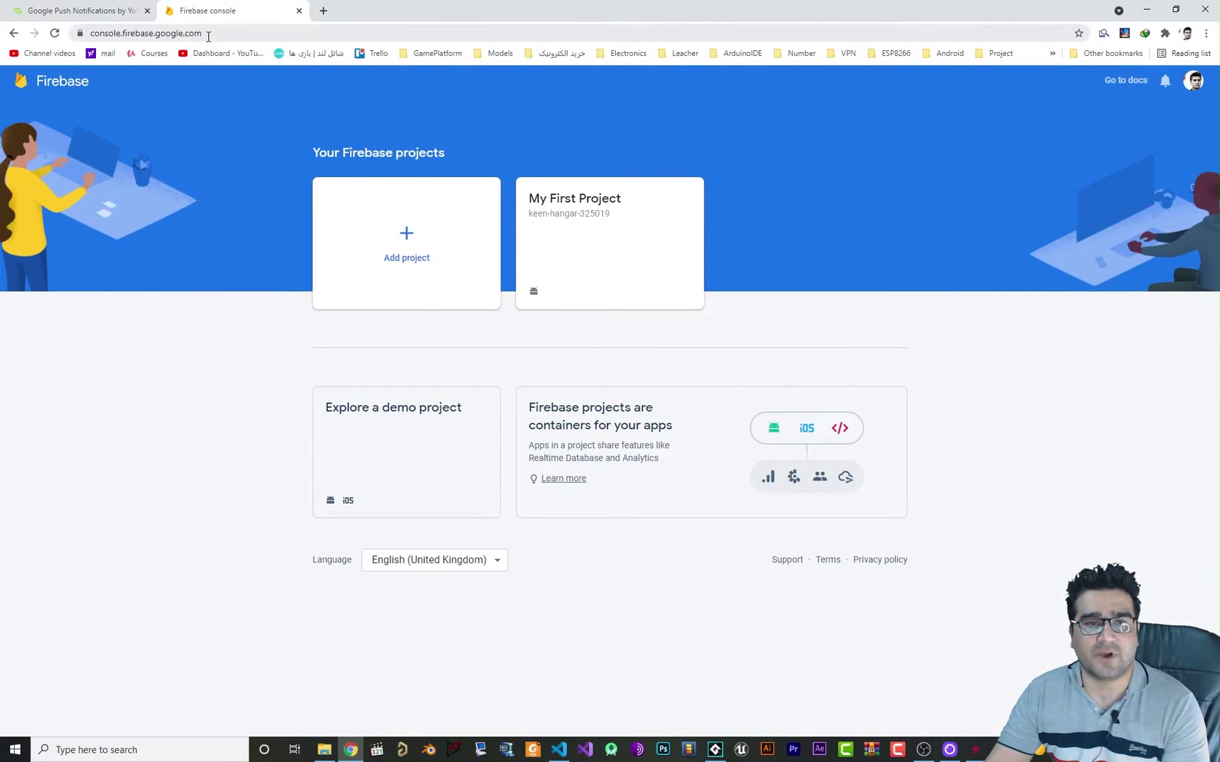
left_click(401, 254)
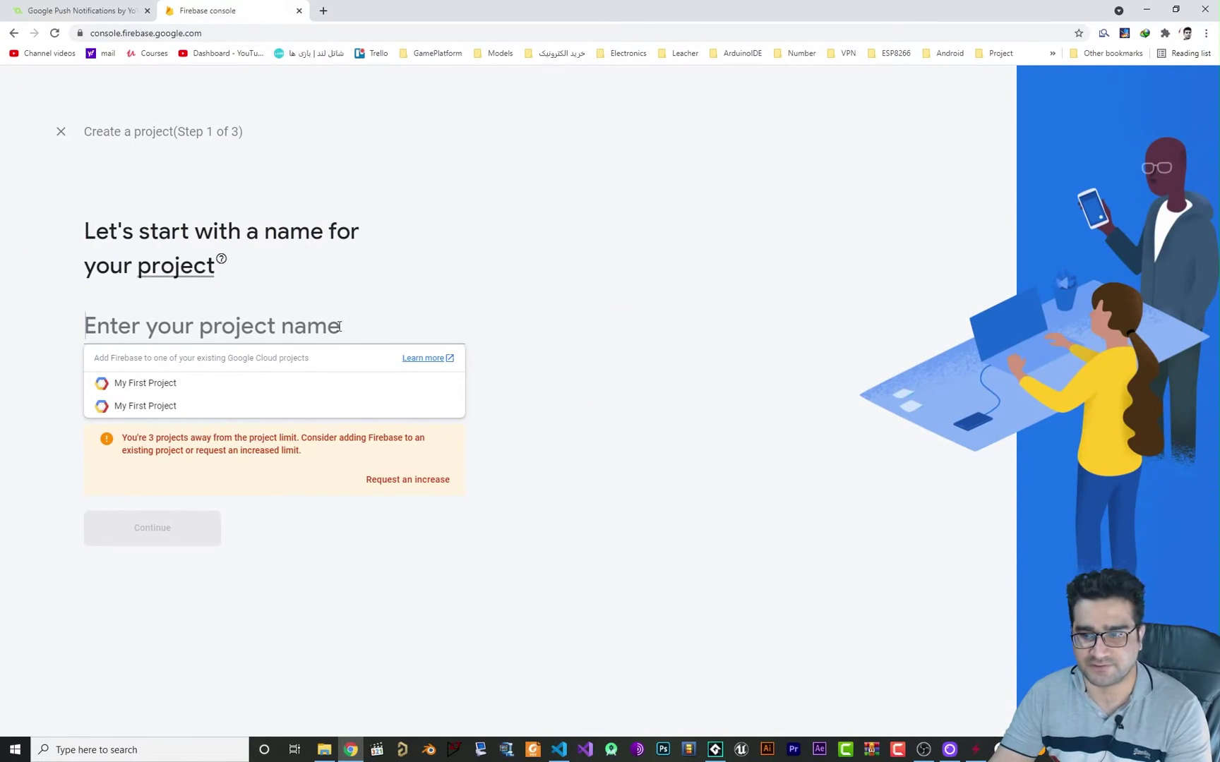
type("te")
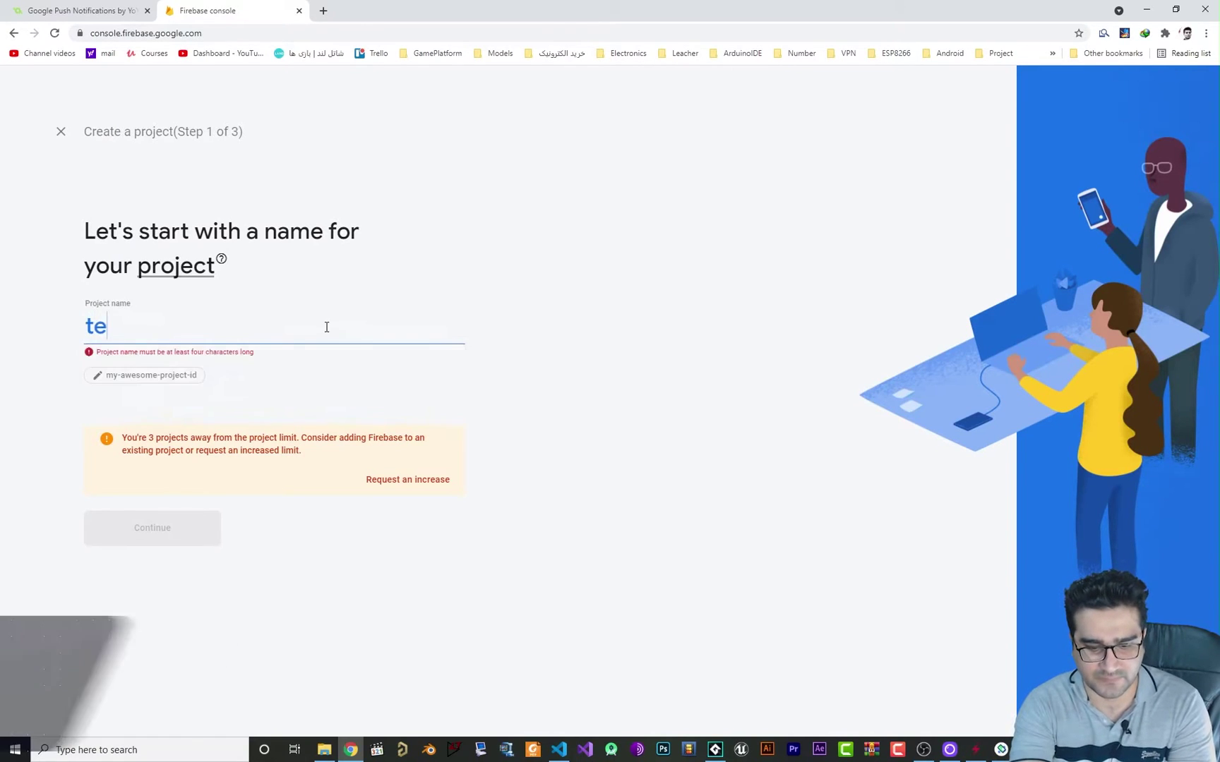
type("stPush")
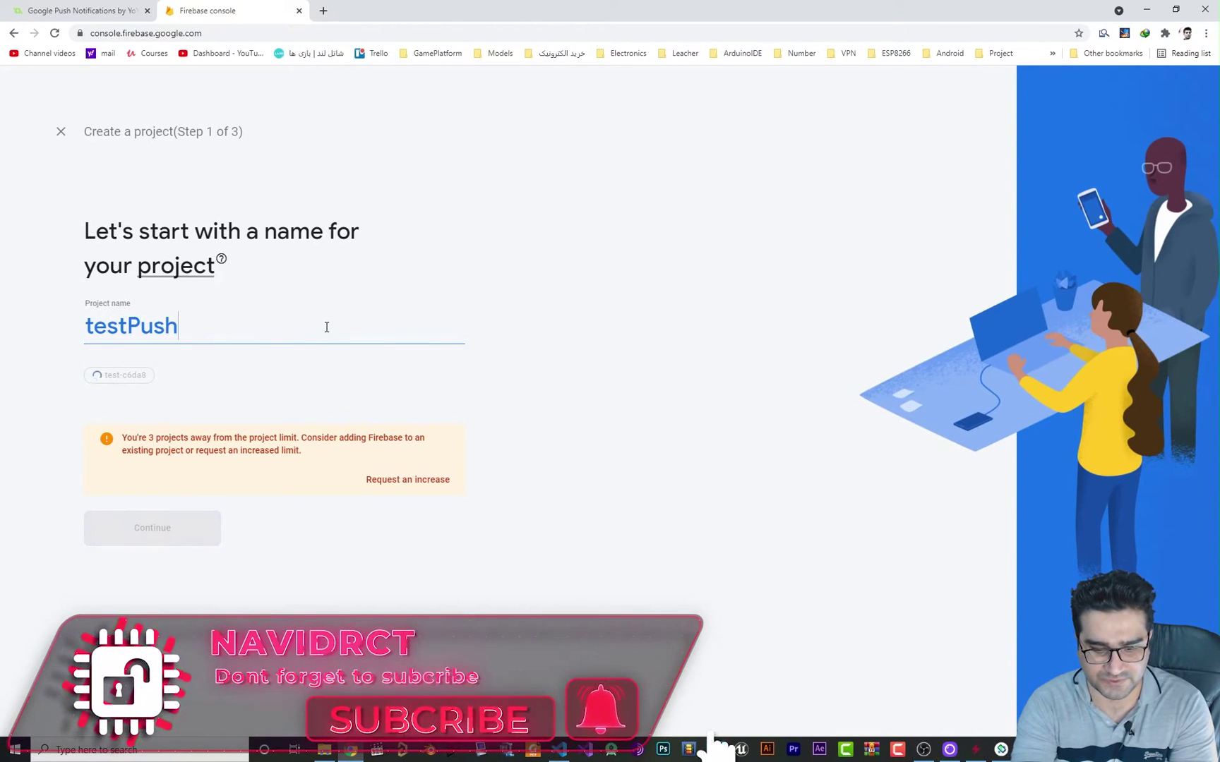
type("Notification")
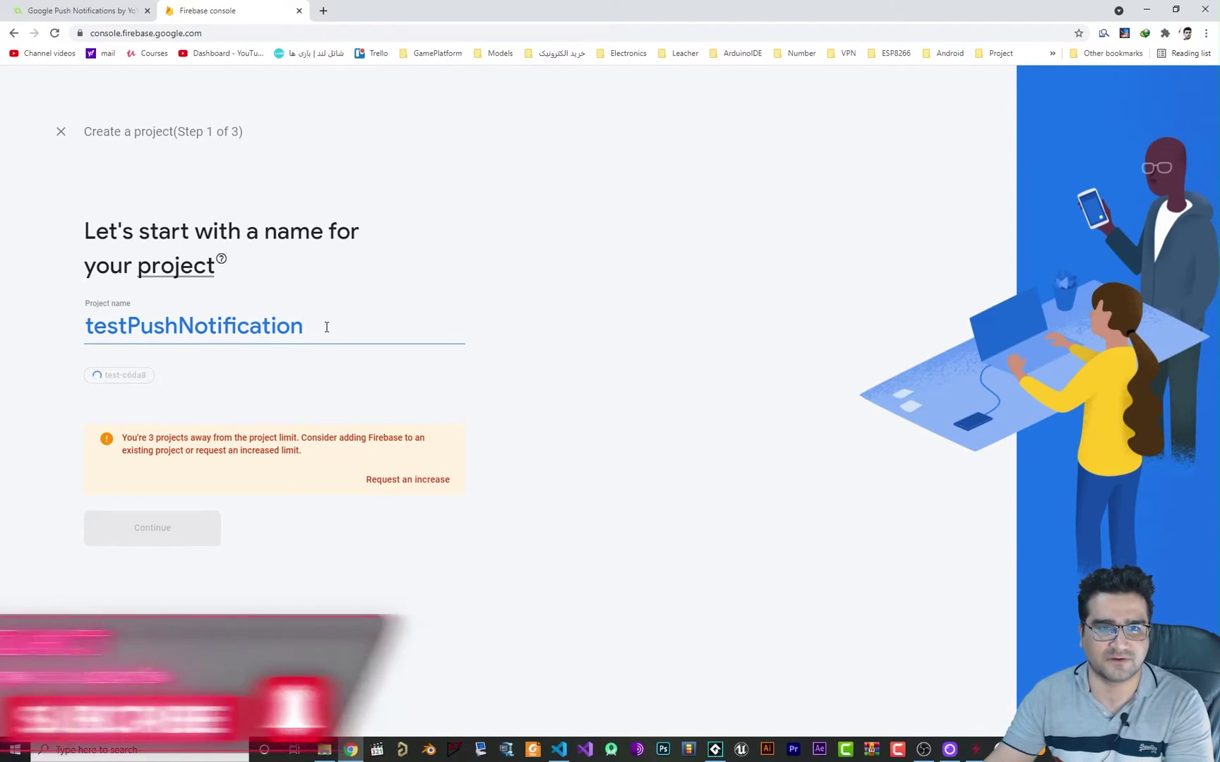
Step: Link the existing Google Analytics account and create the project
left_click(164, 530)
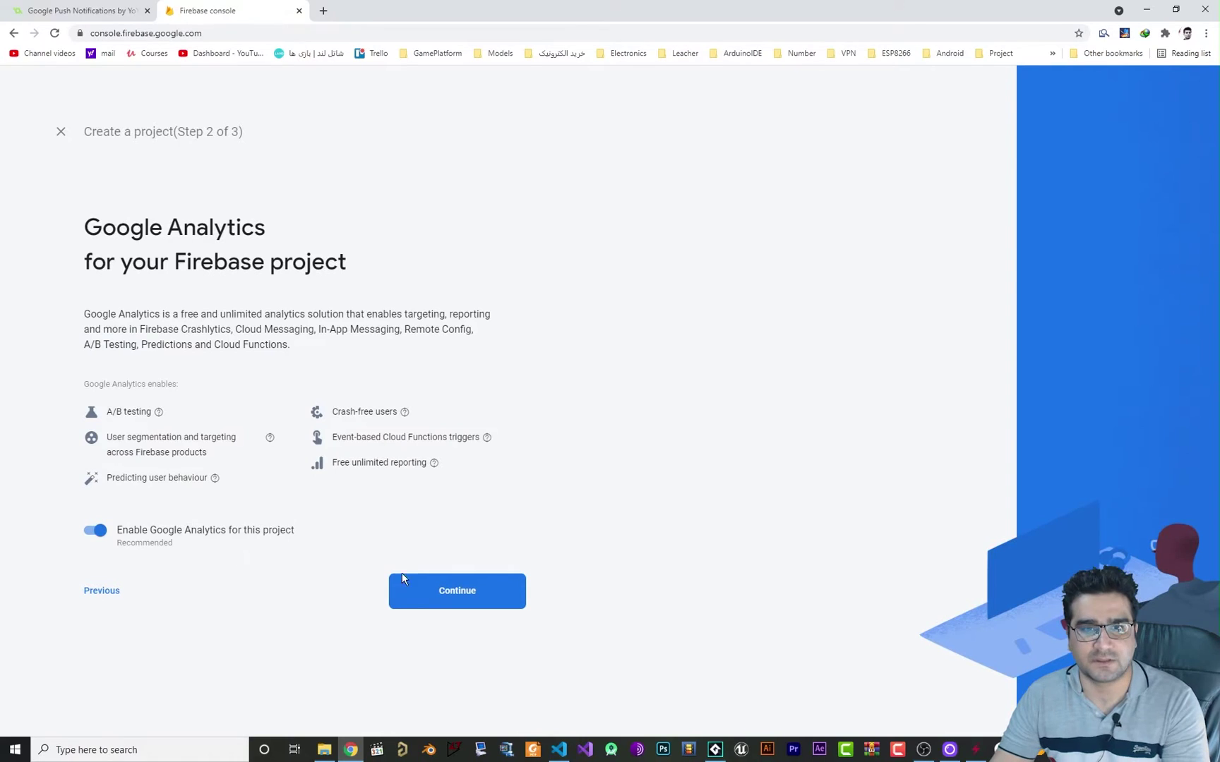
left_click(426, 590)
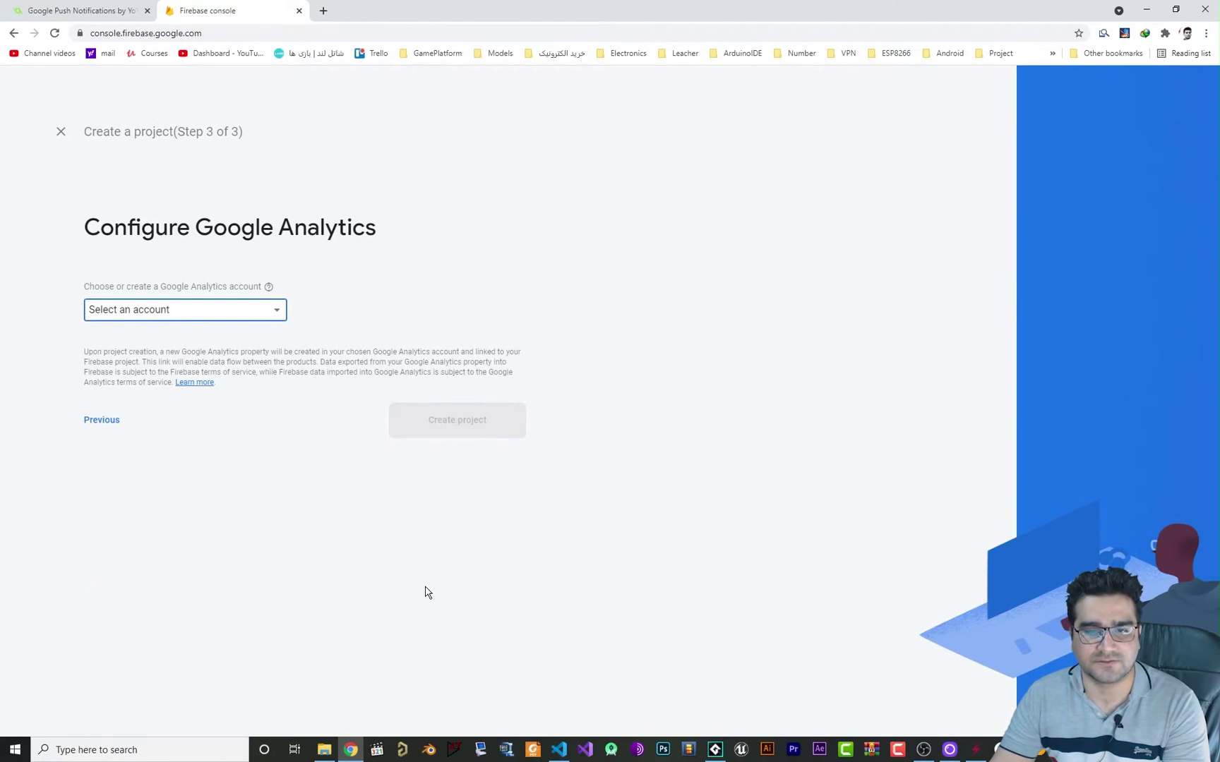
left_click(250, 317)
left_click(183, 314)
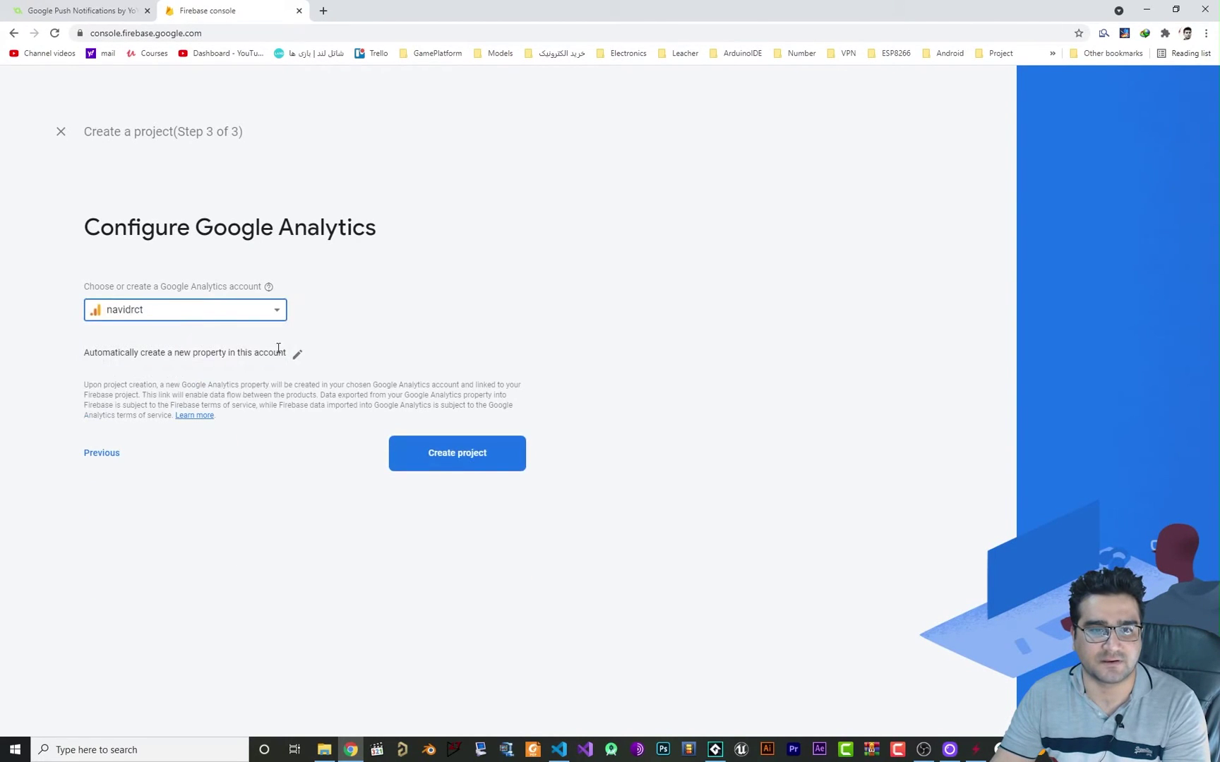
left_click(456, 464)
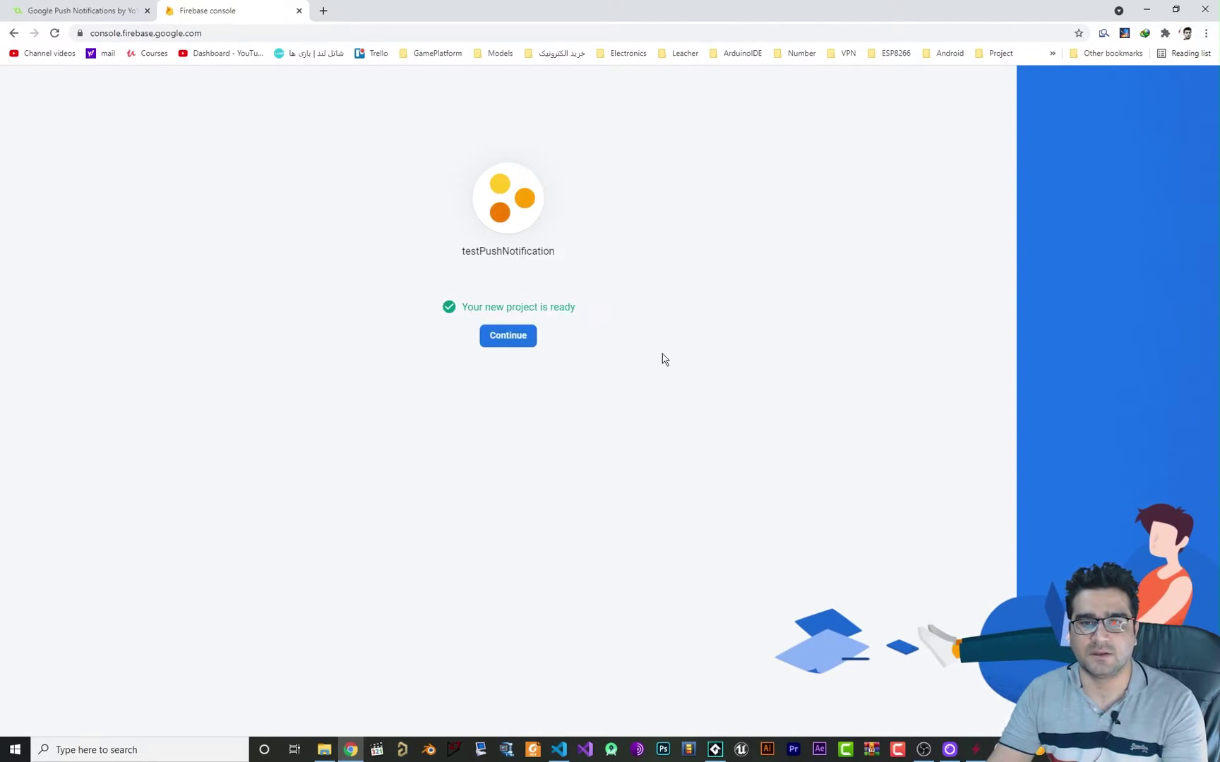
Step: From the new project's overview, begin adding an Android app and focus the package name field
left_click(510, 339)
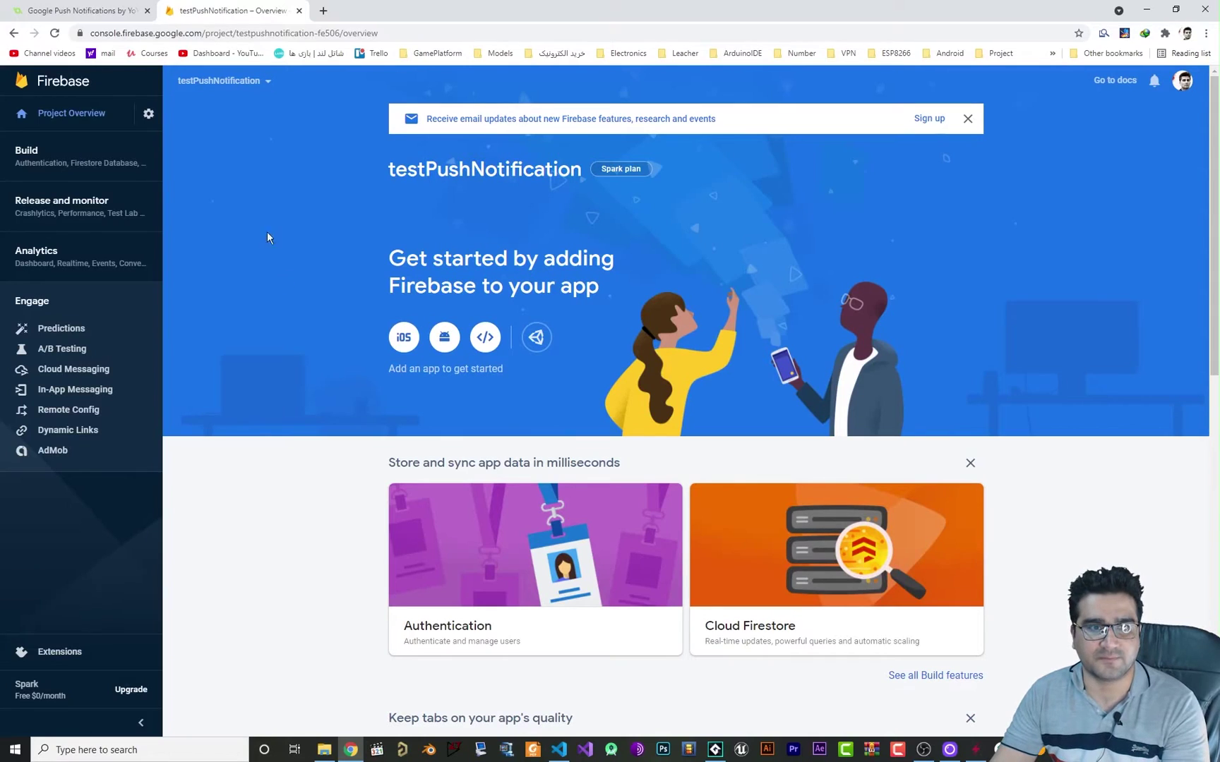
left_click(445, 342)
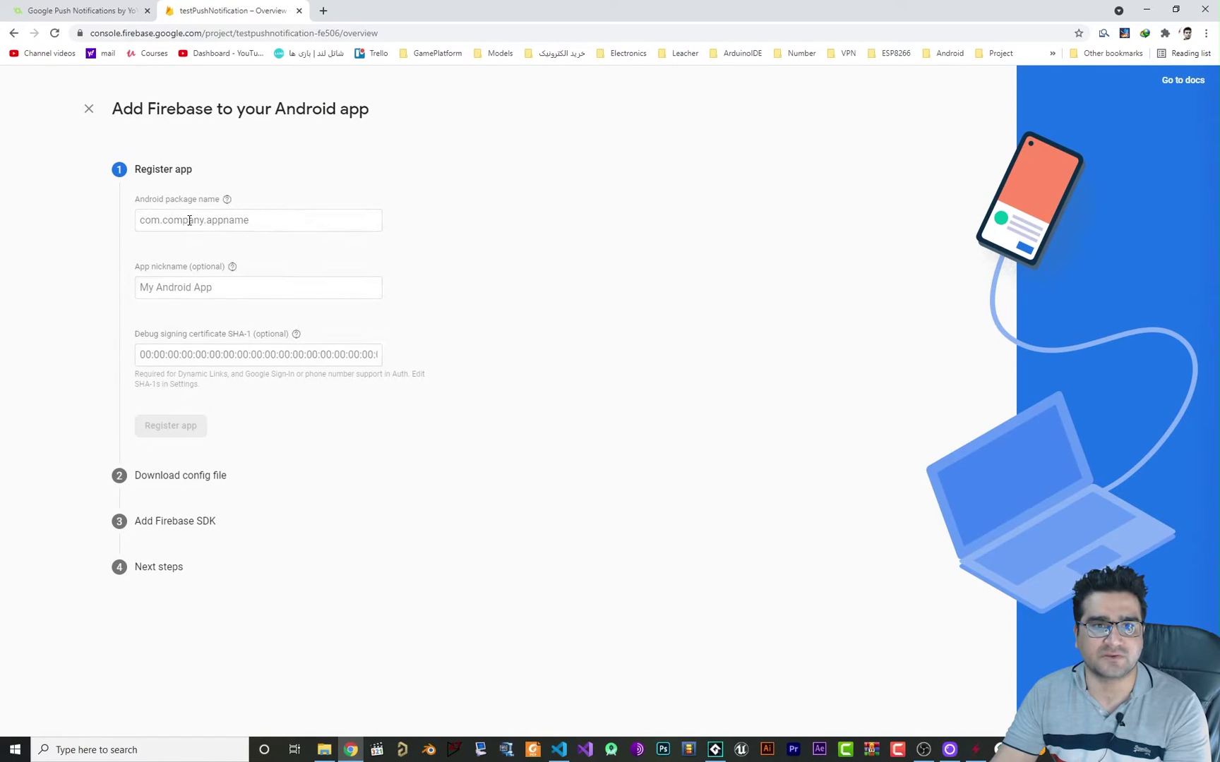
left_click(189, 220)
Step: In Android Game Options, change Package Company to 'mobco' for package com.mobco.game
left_click(714, 748)
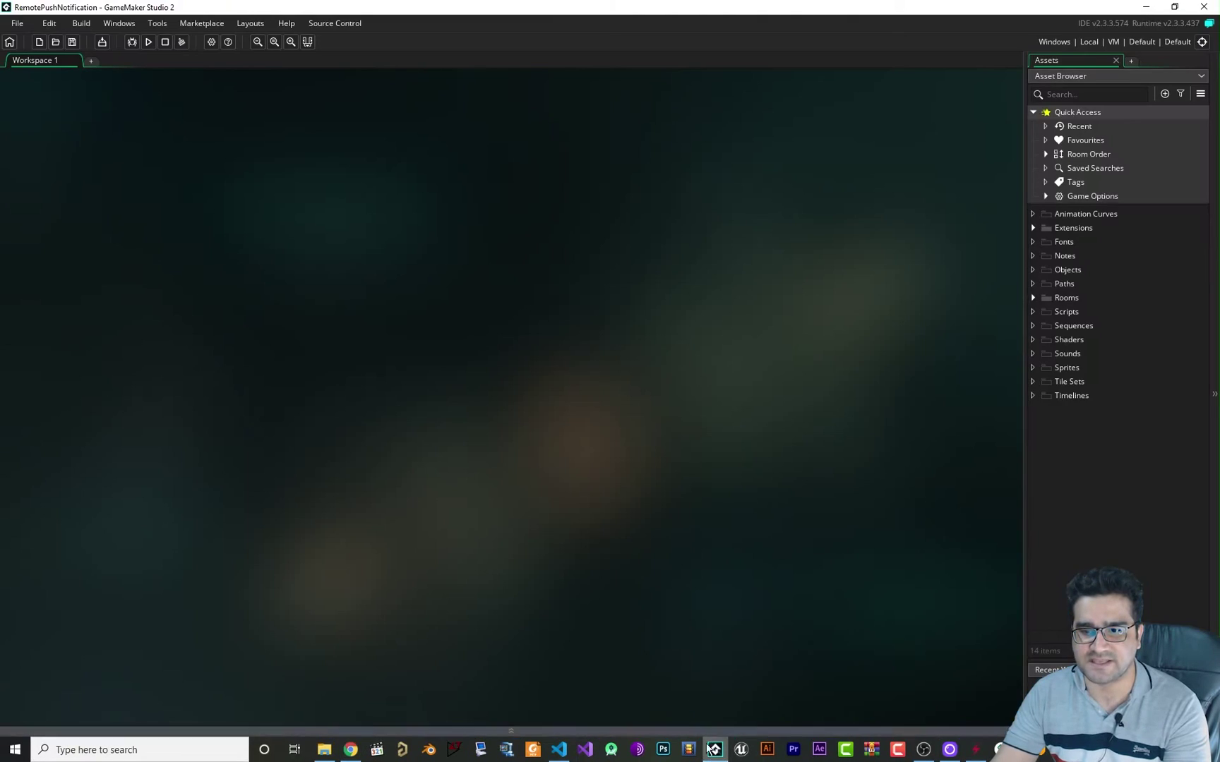
left_click(211, 42)
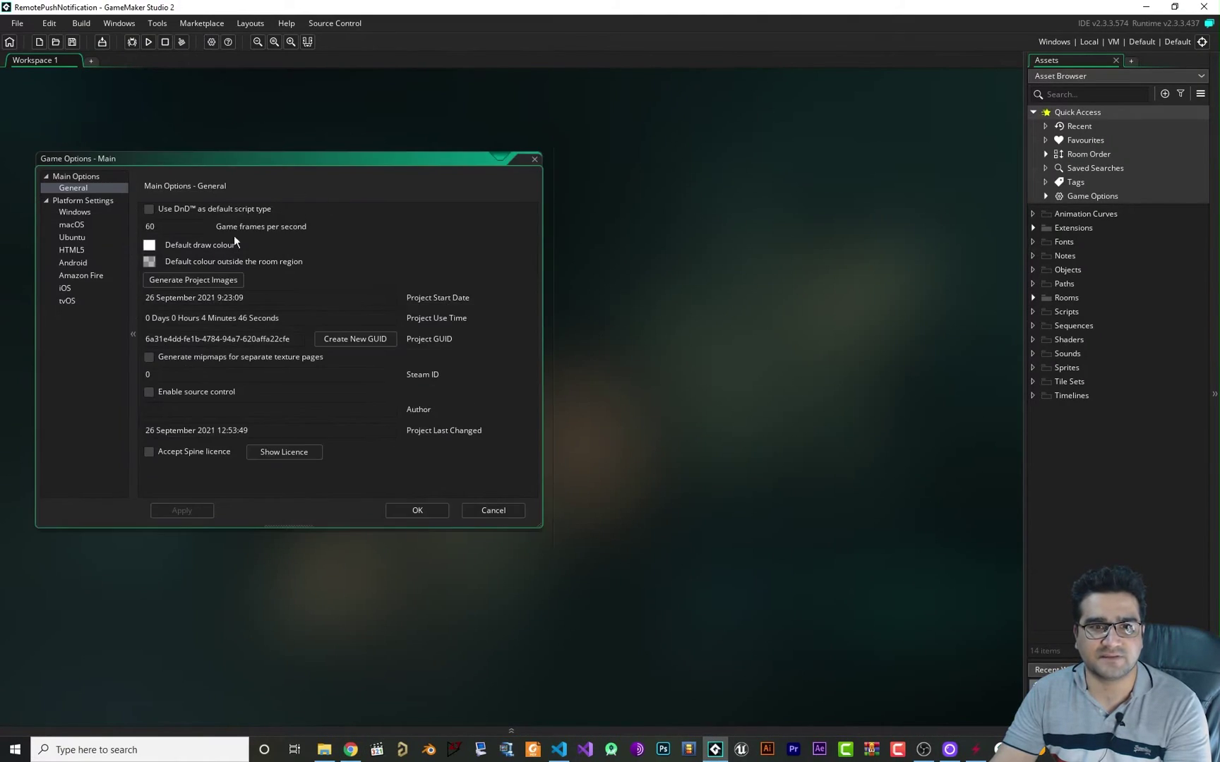
left_click(82, 264)
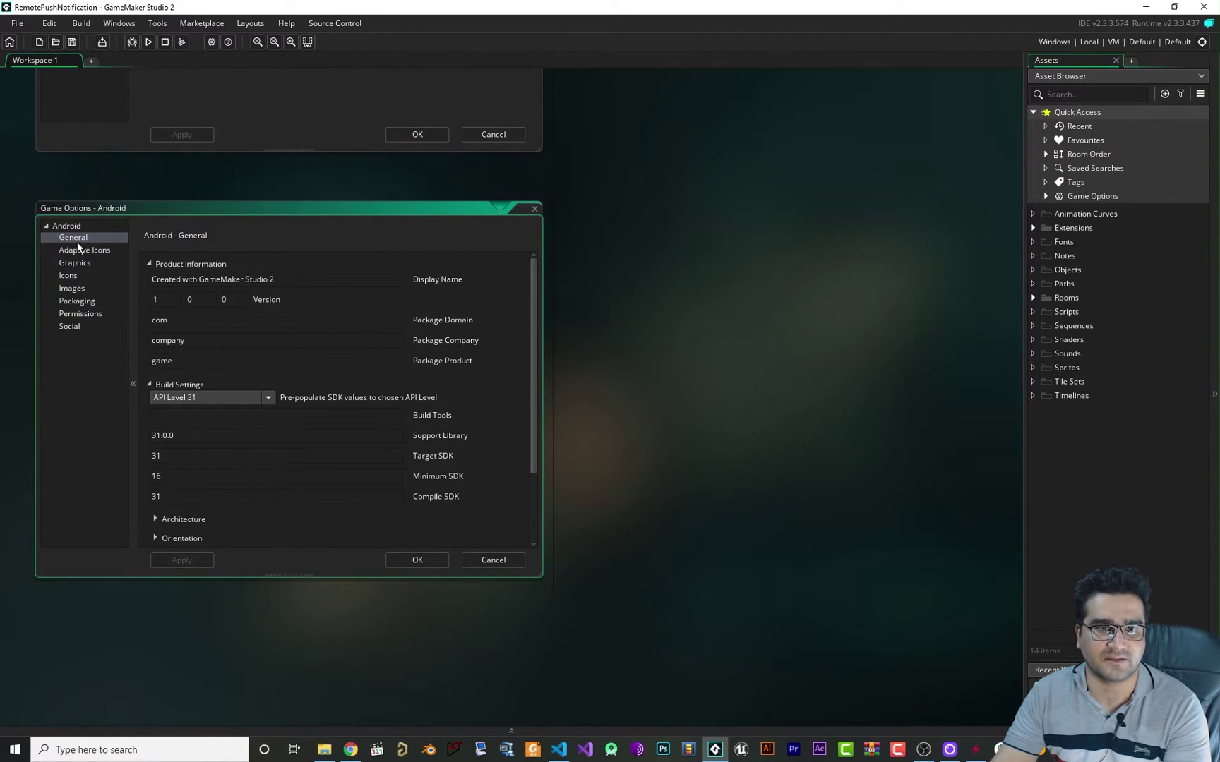
left_click(186, 315)
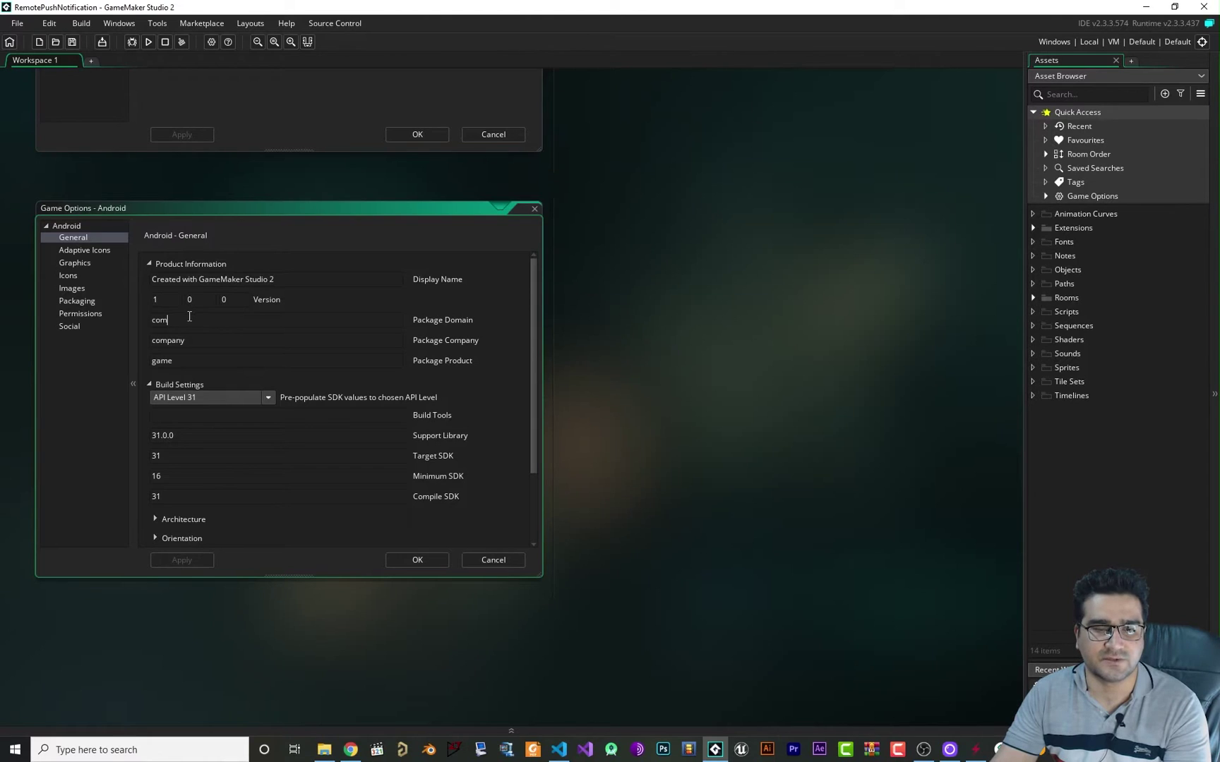
key("Tab")
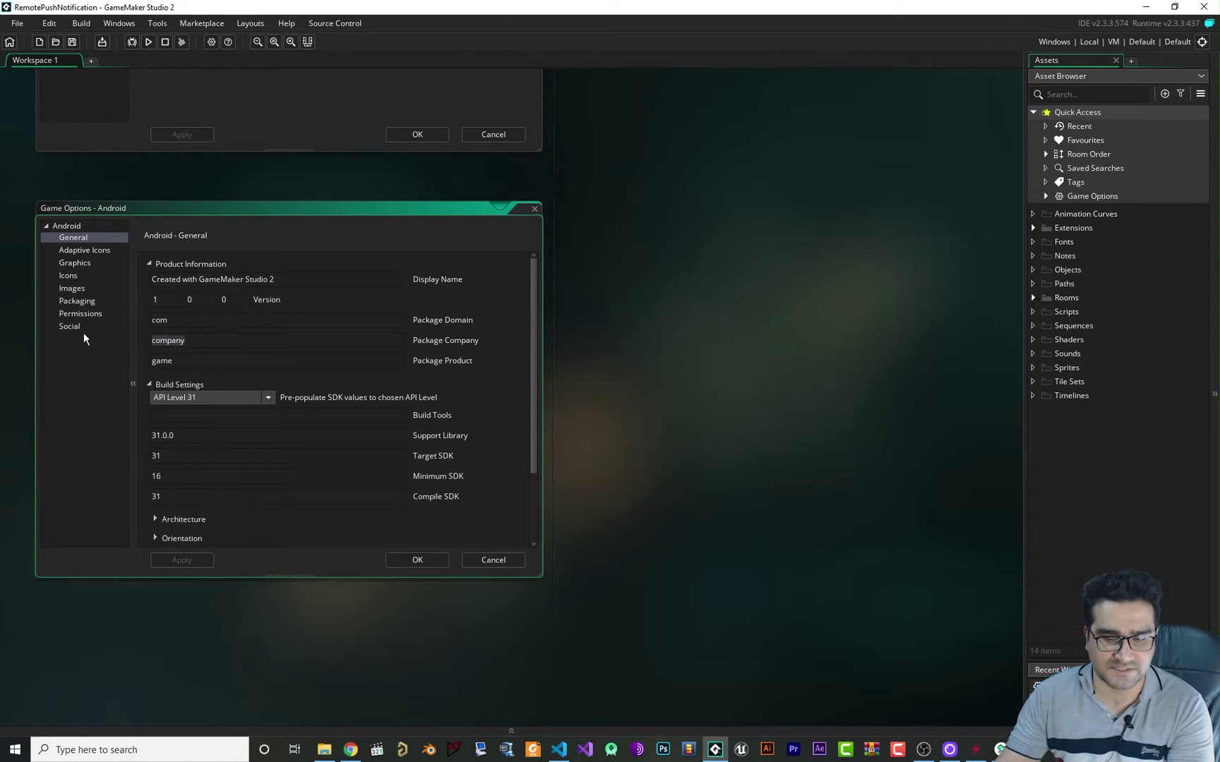
type("mobco")
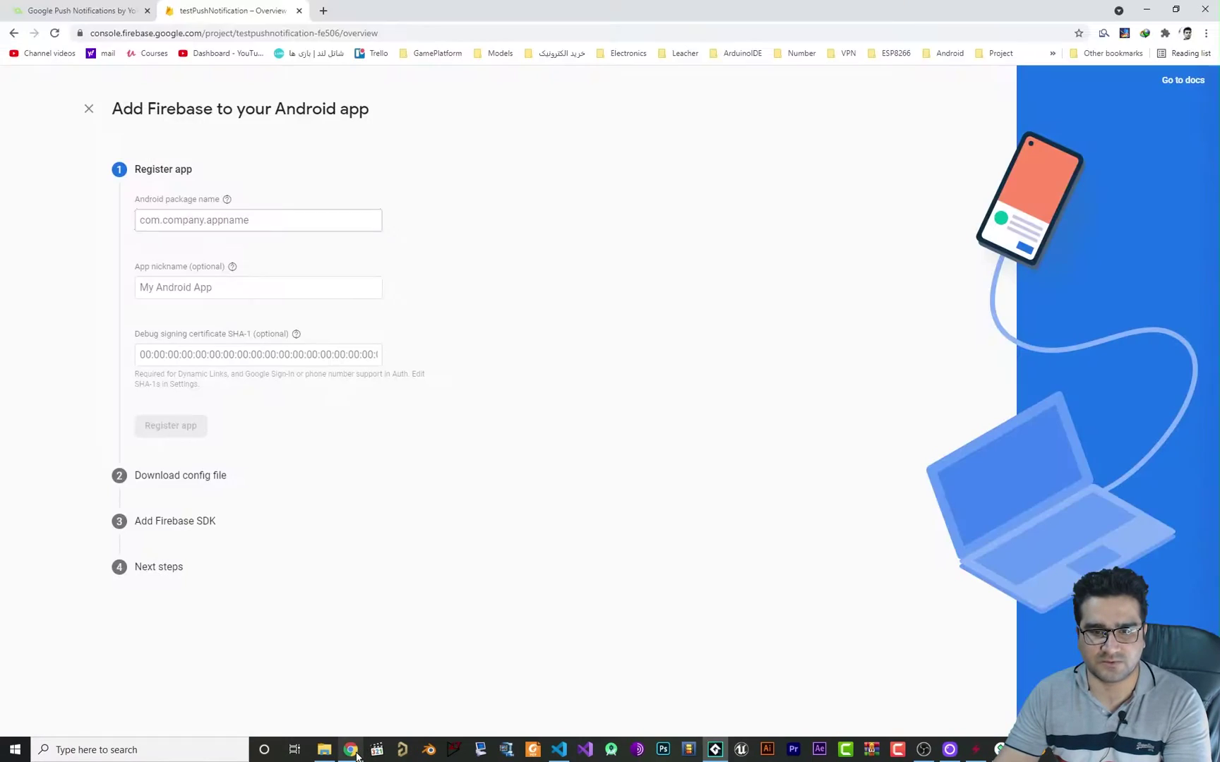
Step: Register Android app com.mobco.game with nickname testnotification in Firebase
left_click(350, 750)
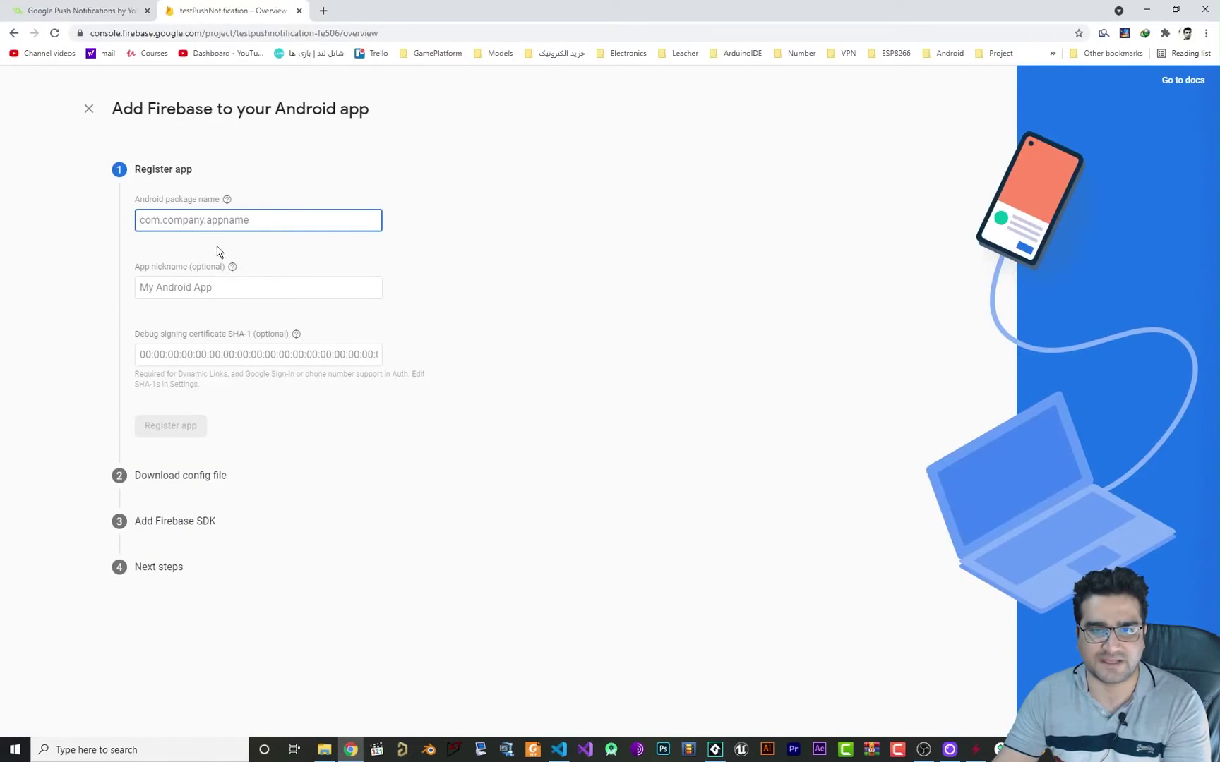
type("com")
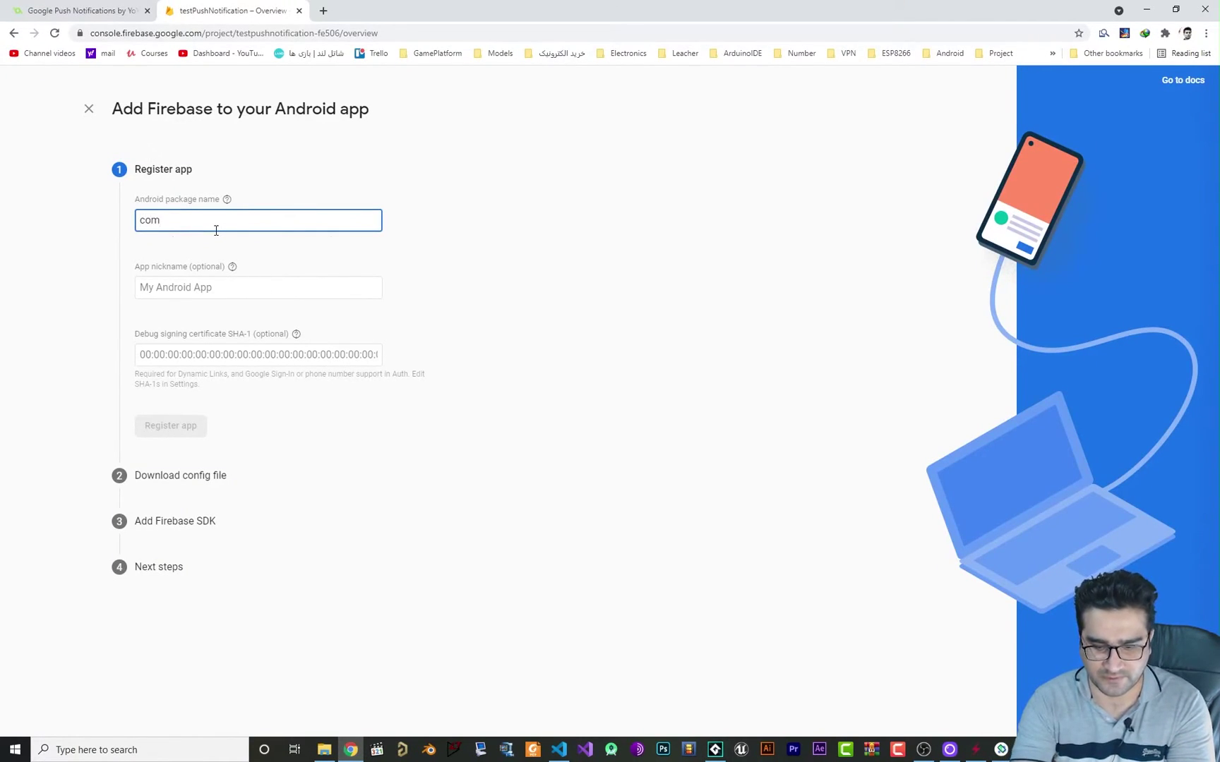
type(".mobco.game")
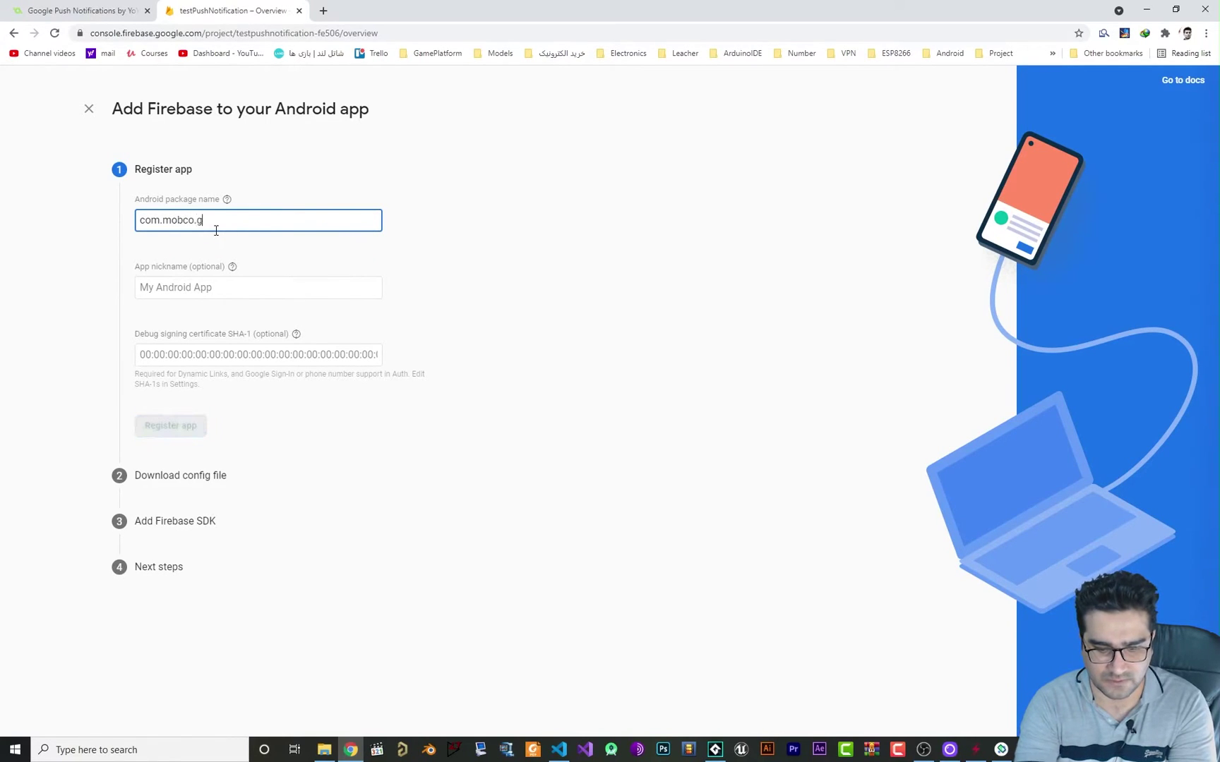
key("Tab")
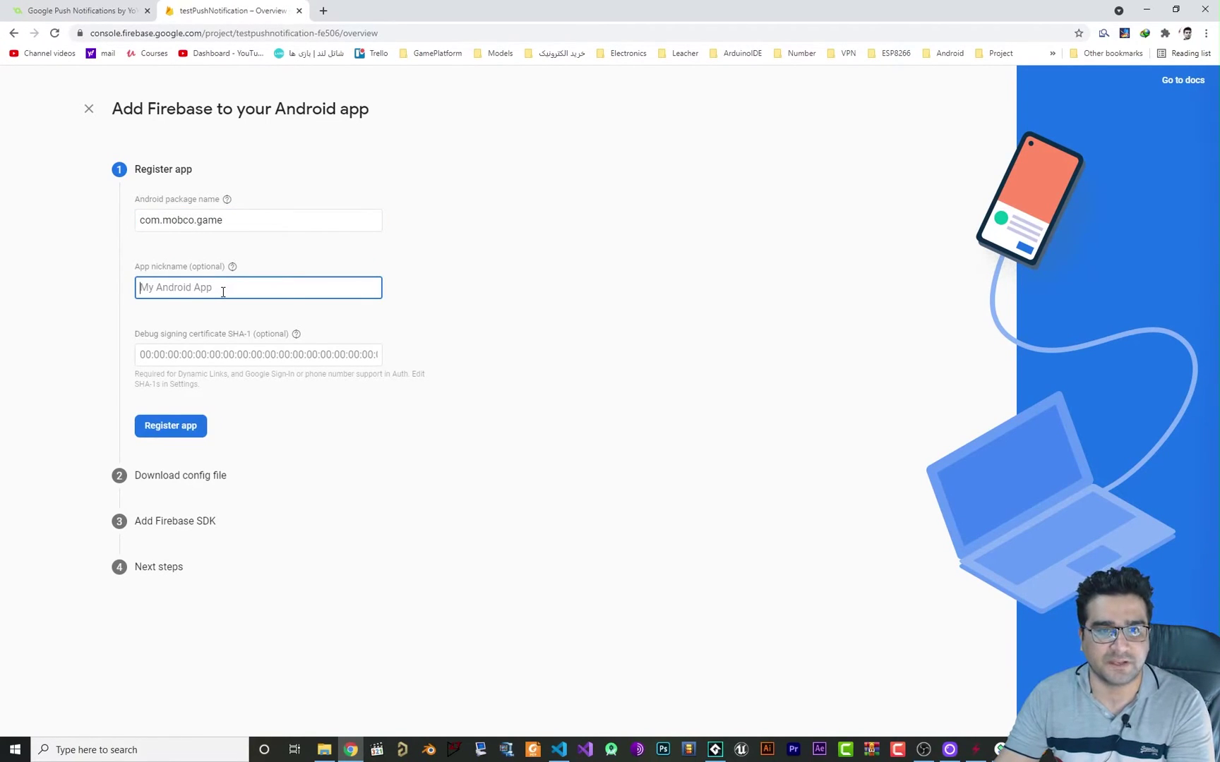
type("testnotification")
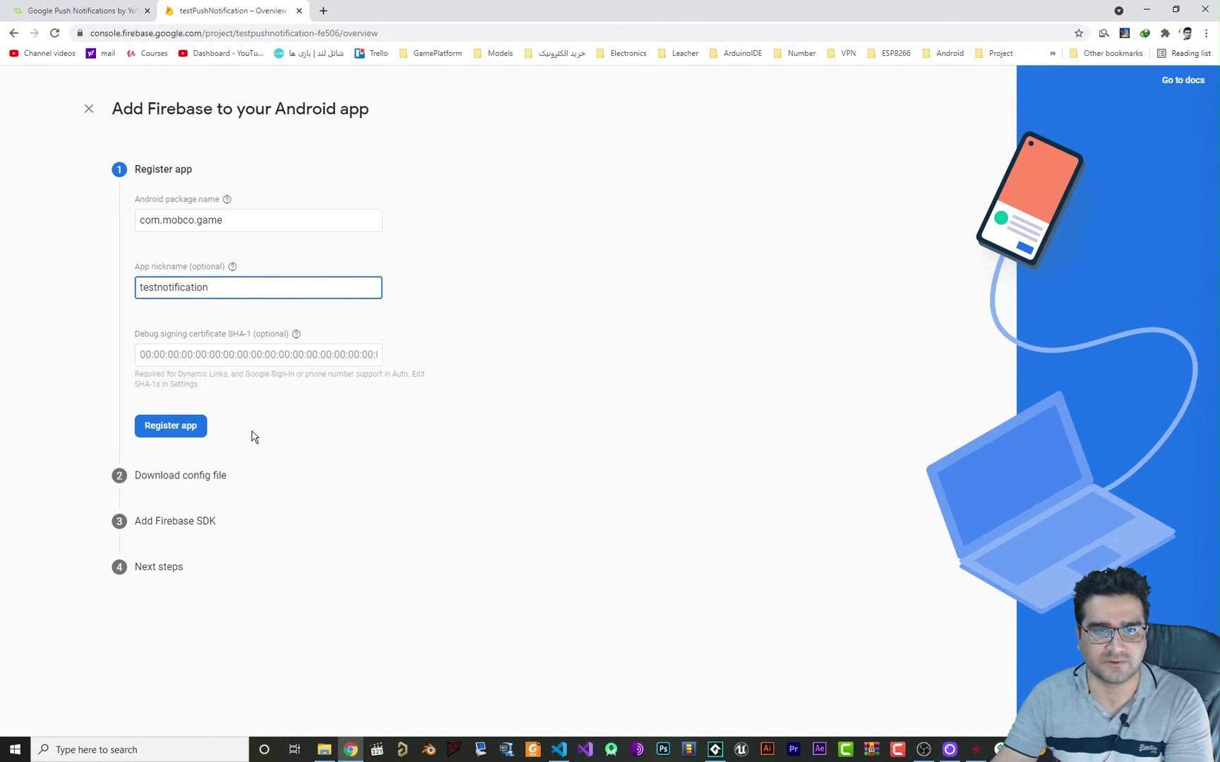
left_click(180, 433)
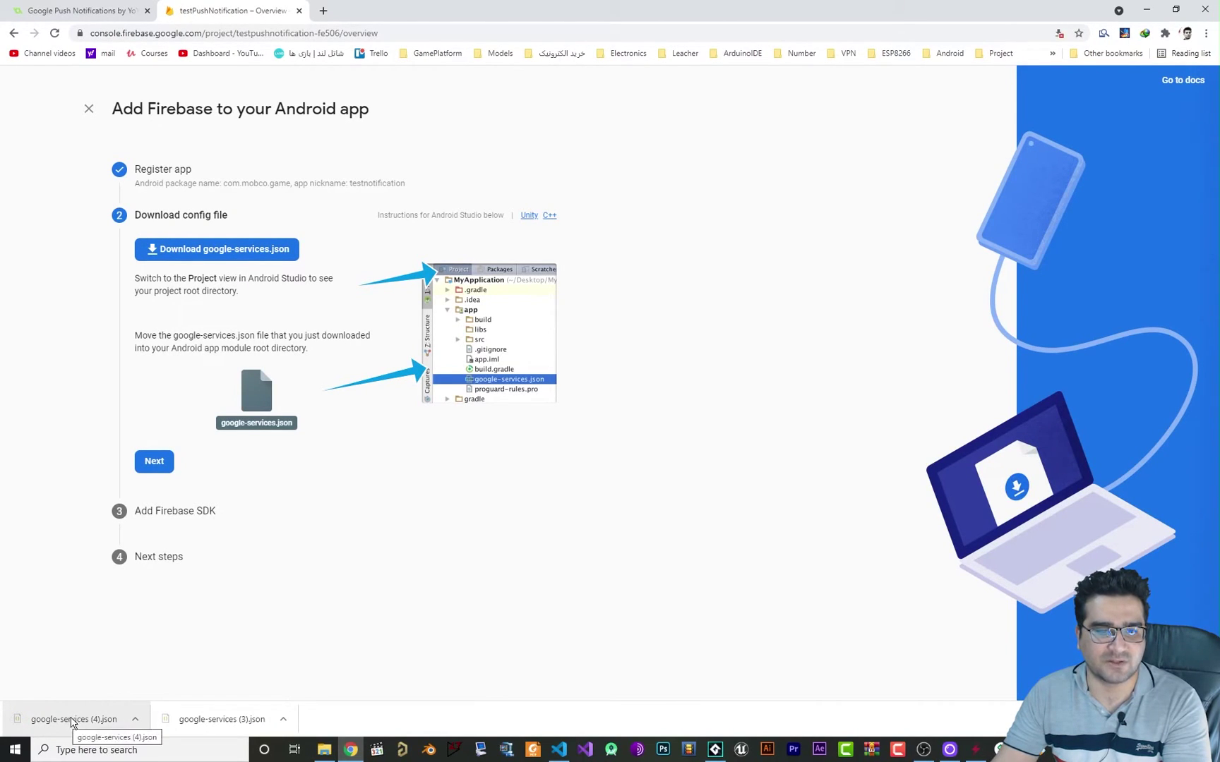
Step: Check the downloaded google-services.json, then finish the remaining setup steps back to the overview
left_click(73, 721)
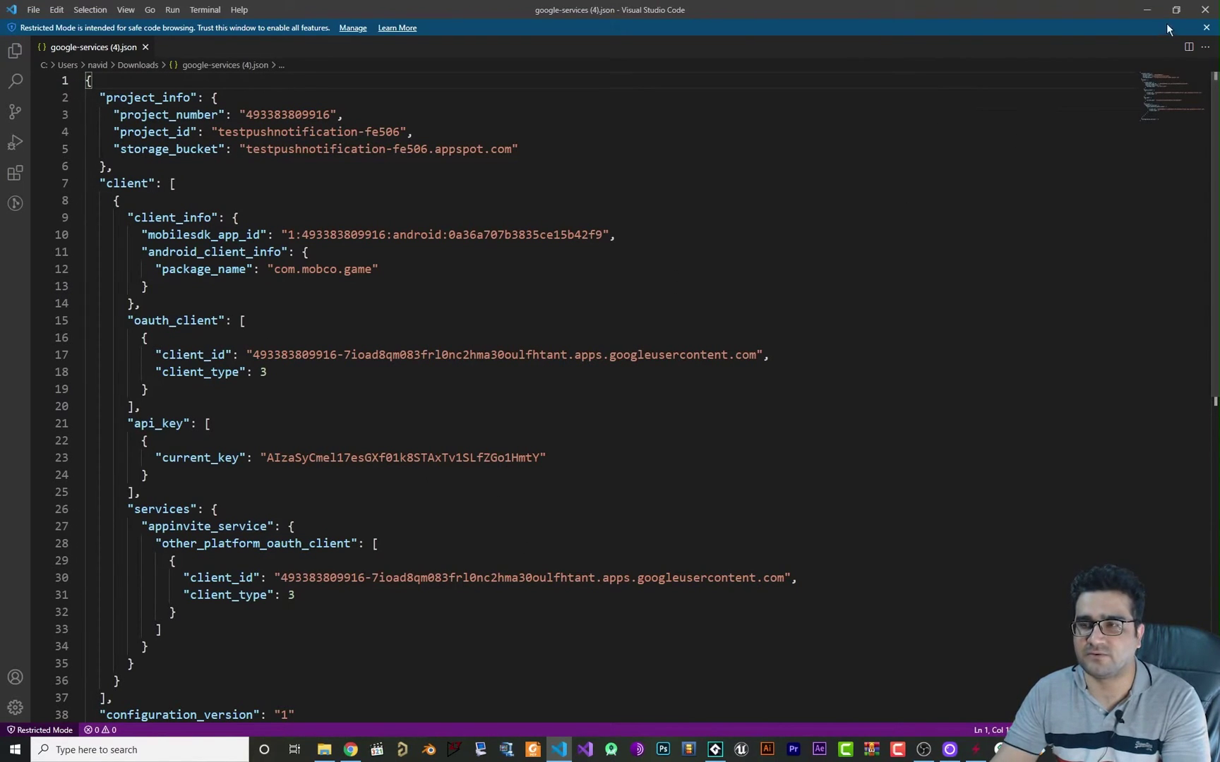
left_click(1146, 16)
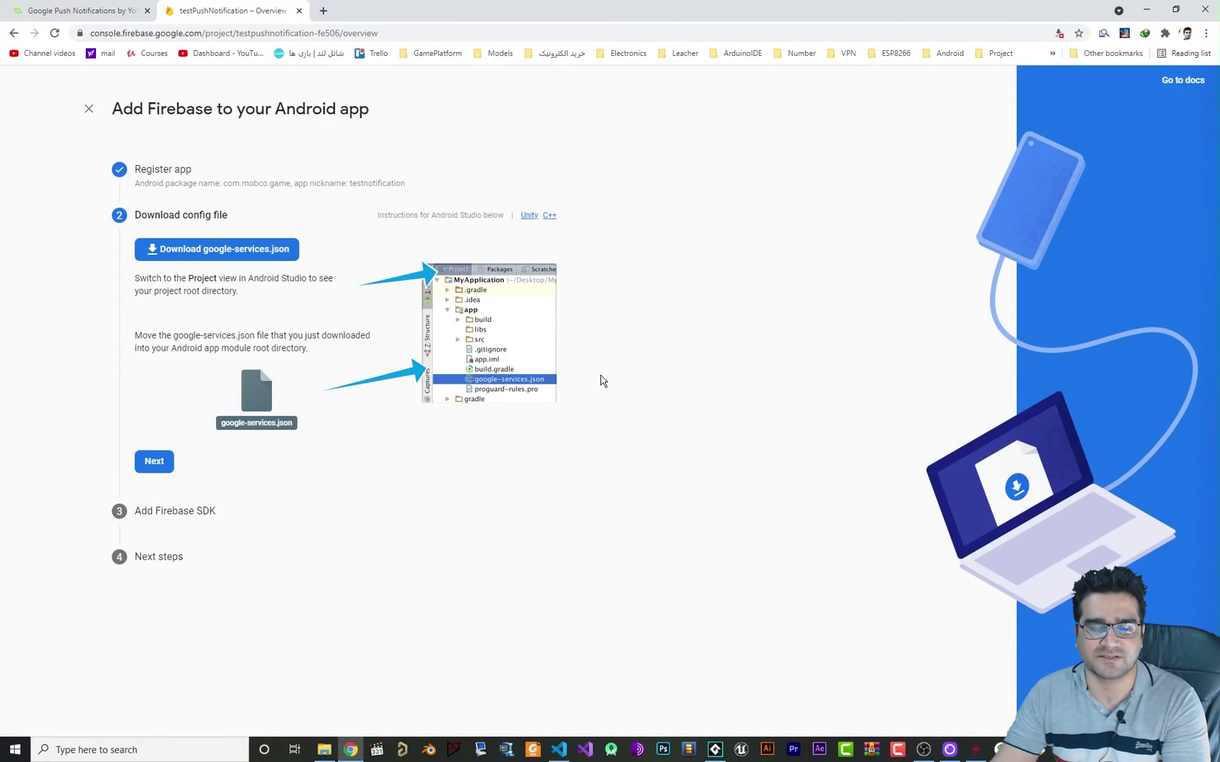
left_click(149, 458)
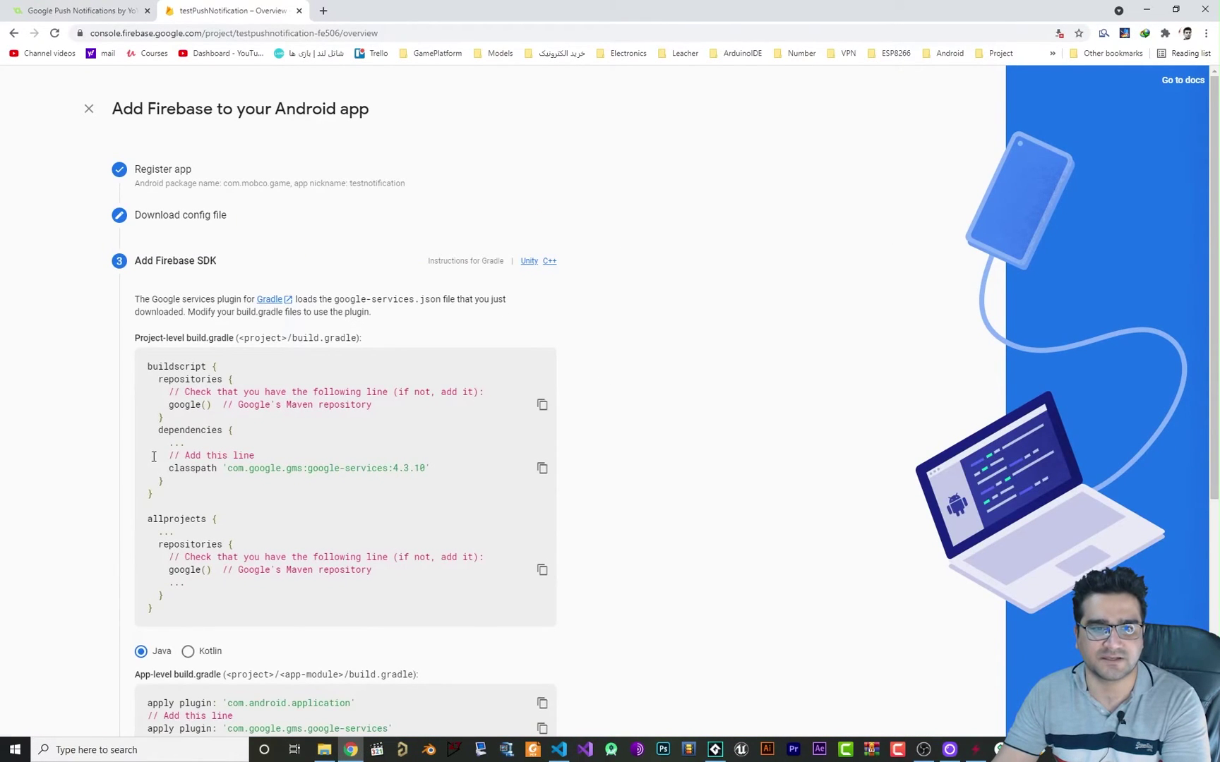
scroll(154, 456, "down", 5)
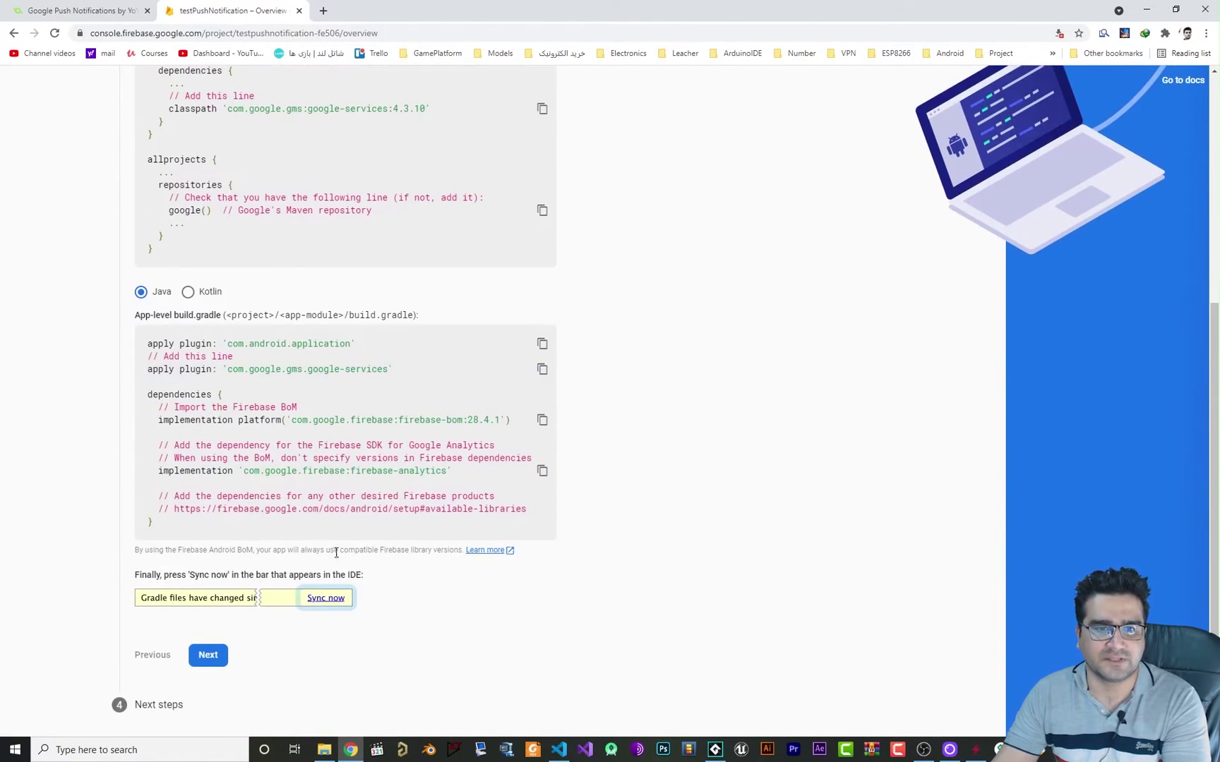
left_click(225, 658)
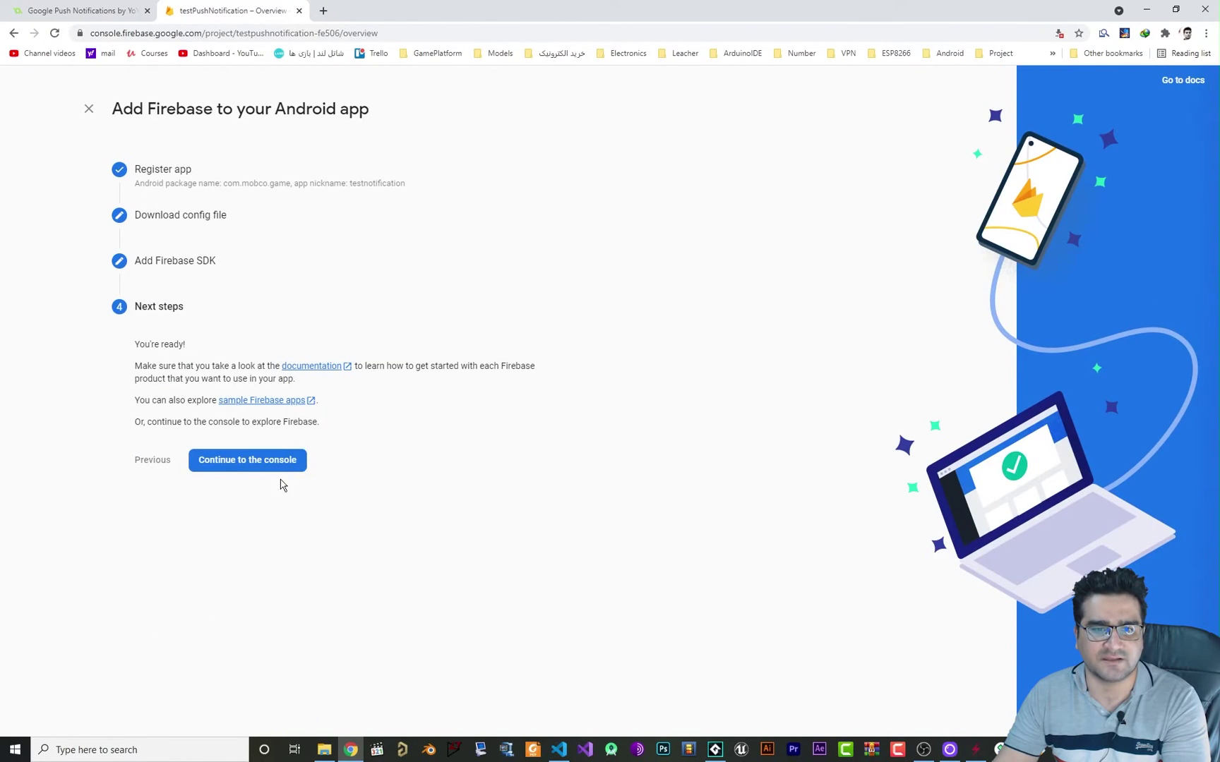
left_click(273, 468)
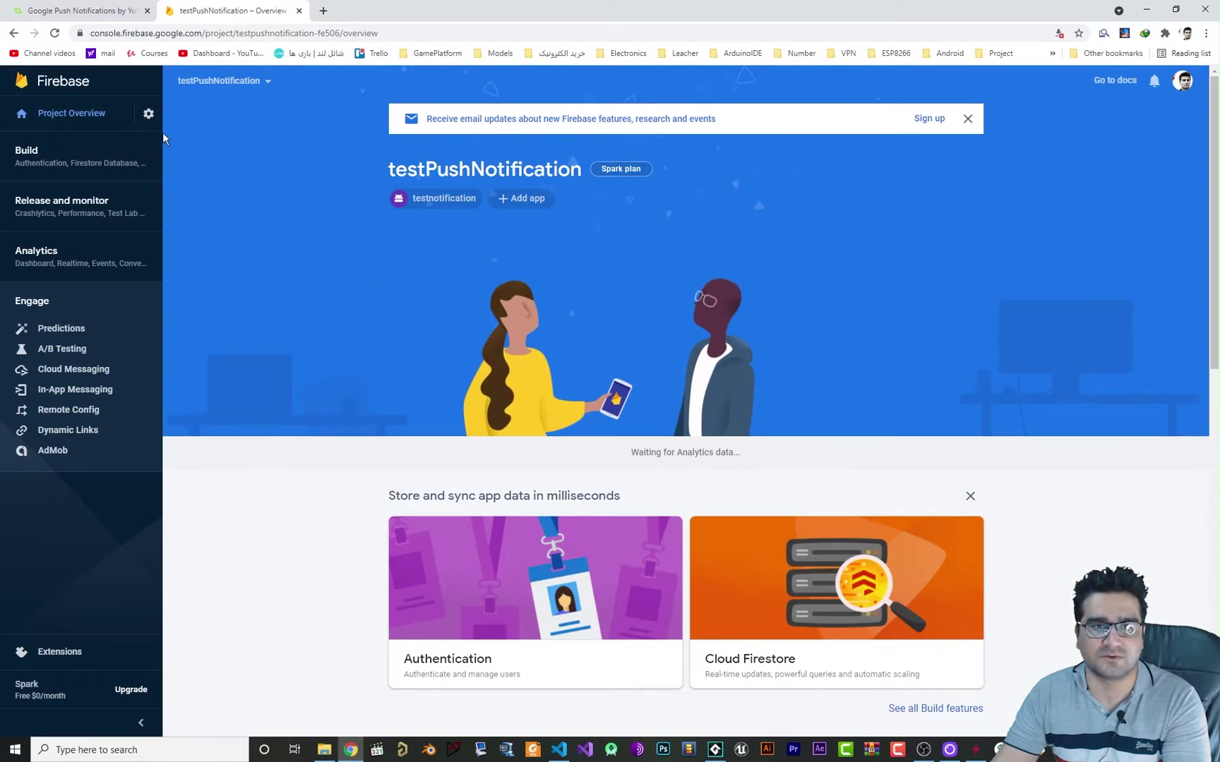
Step: Open the Firebase project's Service accounts settings and follow the '3 service accounts' link into Google Cloud
left_click(148, 114)
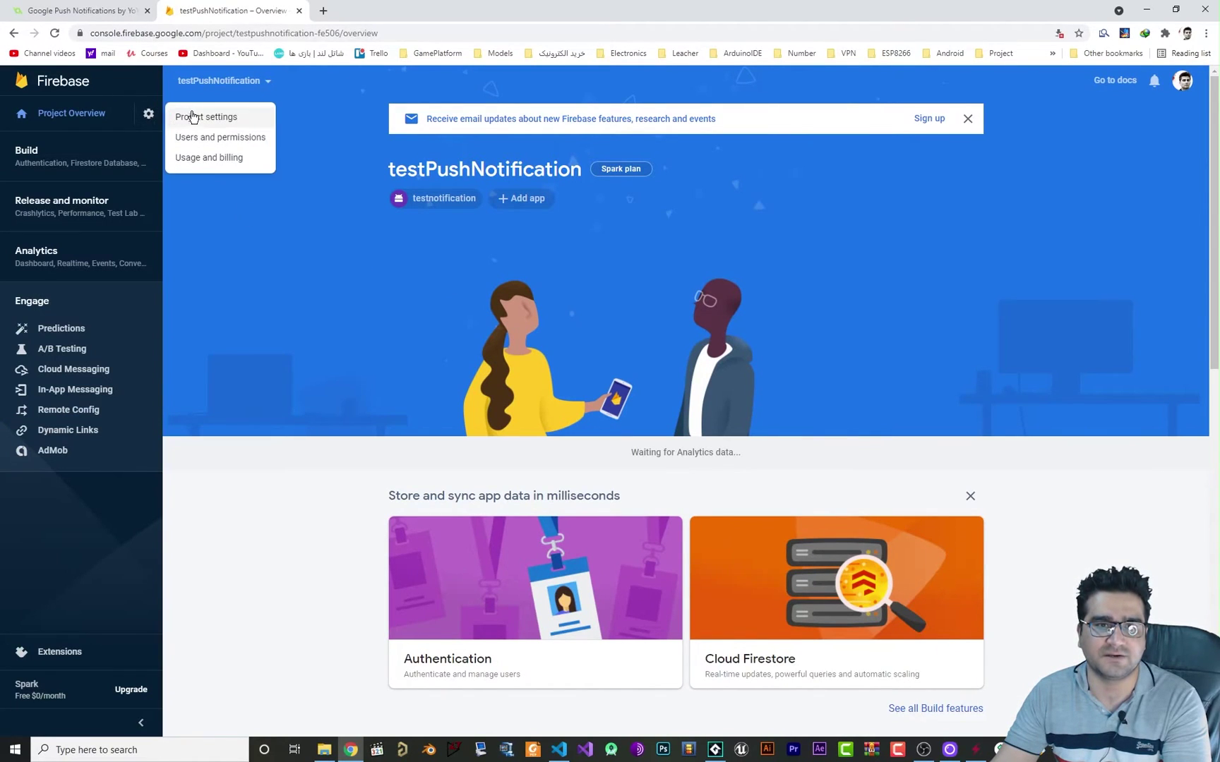
left_click(193, 117)
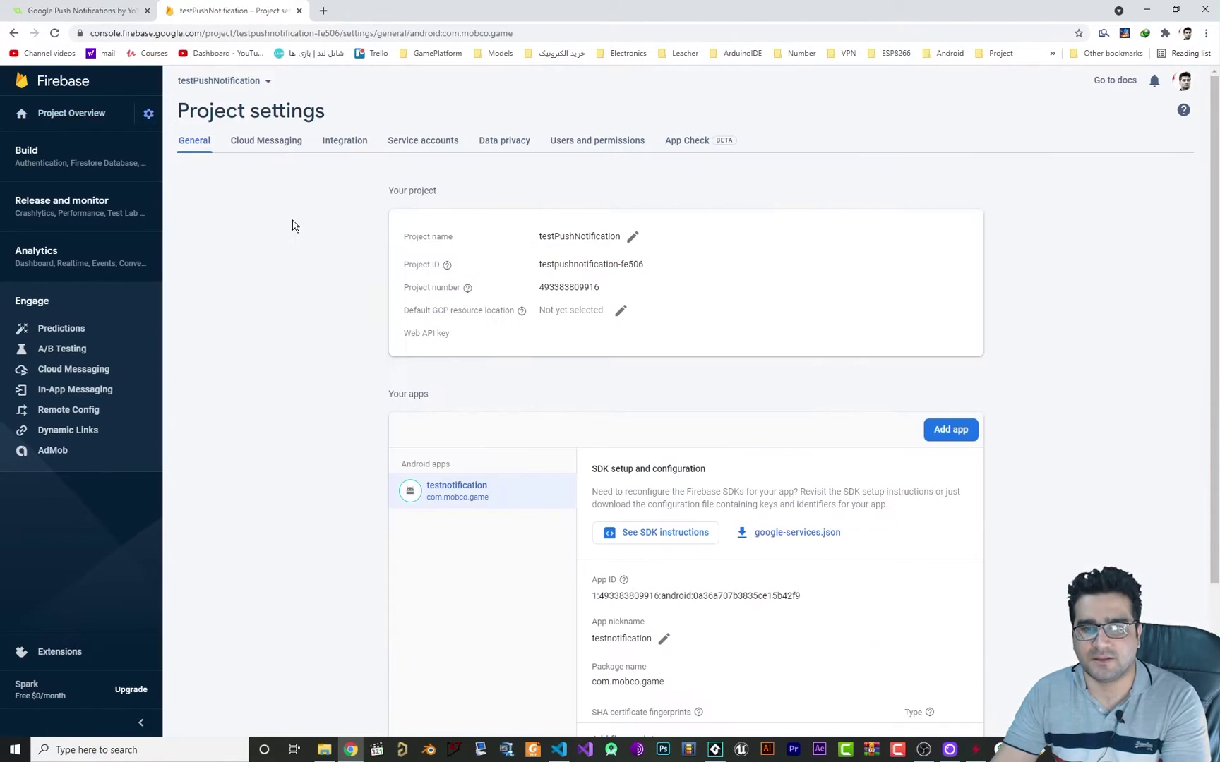
left_click(401, 143)
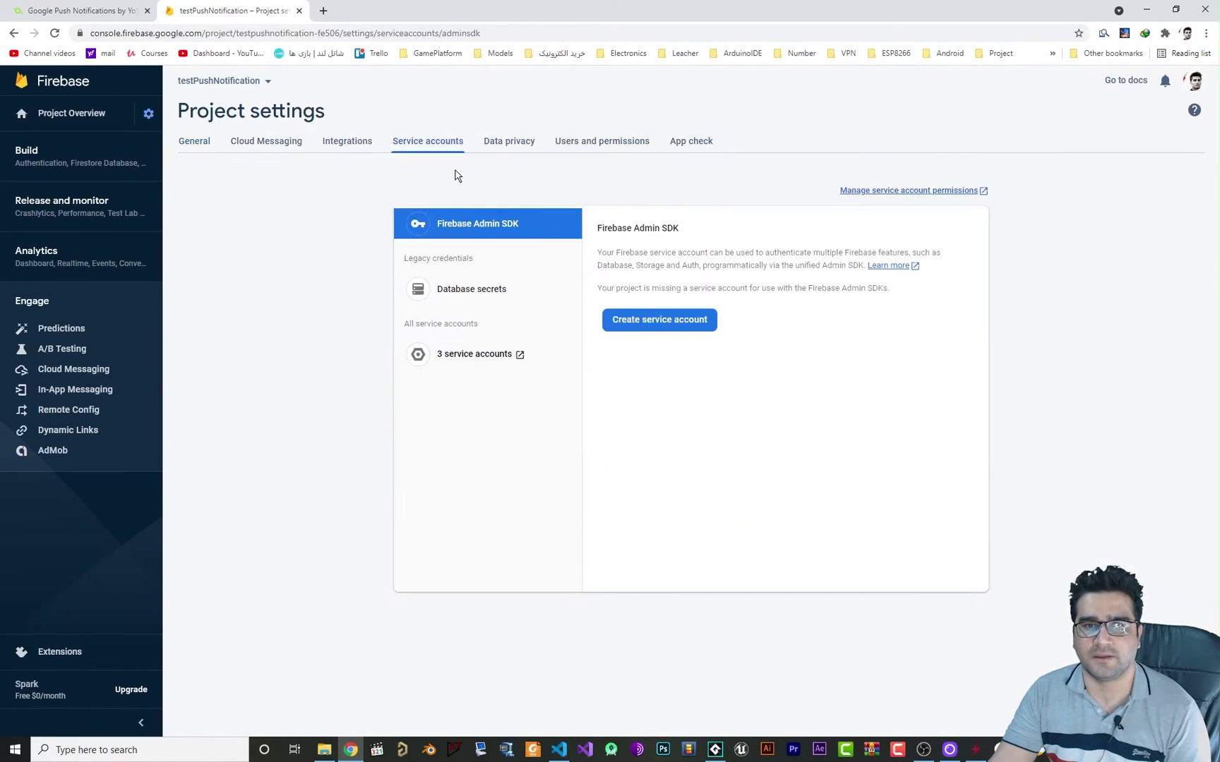
left_click(479, 355)
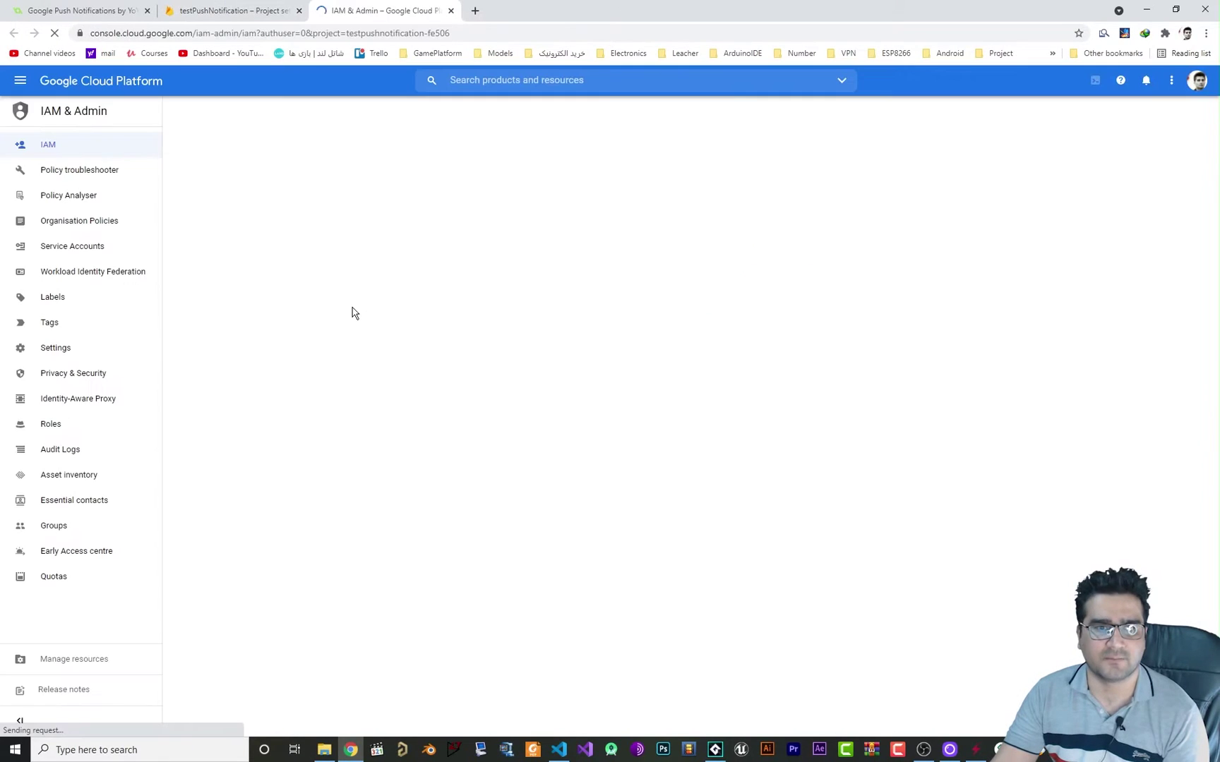
Step: Copy the firebase-adminsdk service account's Unique ID from Google Cloud and return to GameMaker
left_click(82, 249)
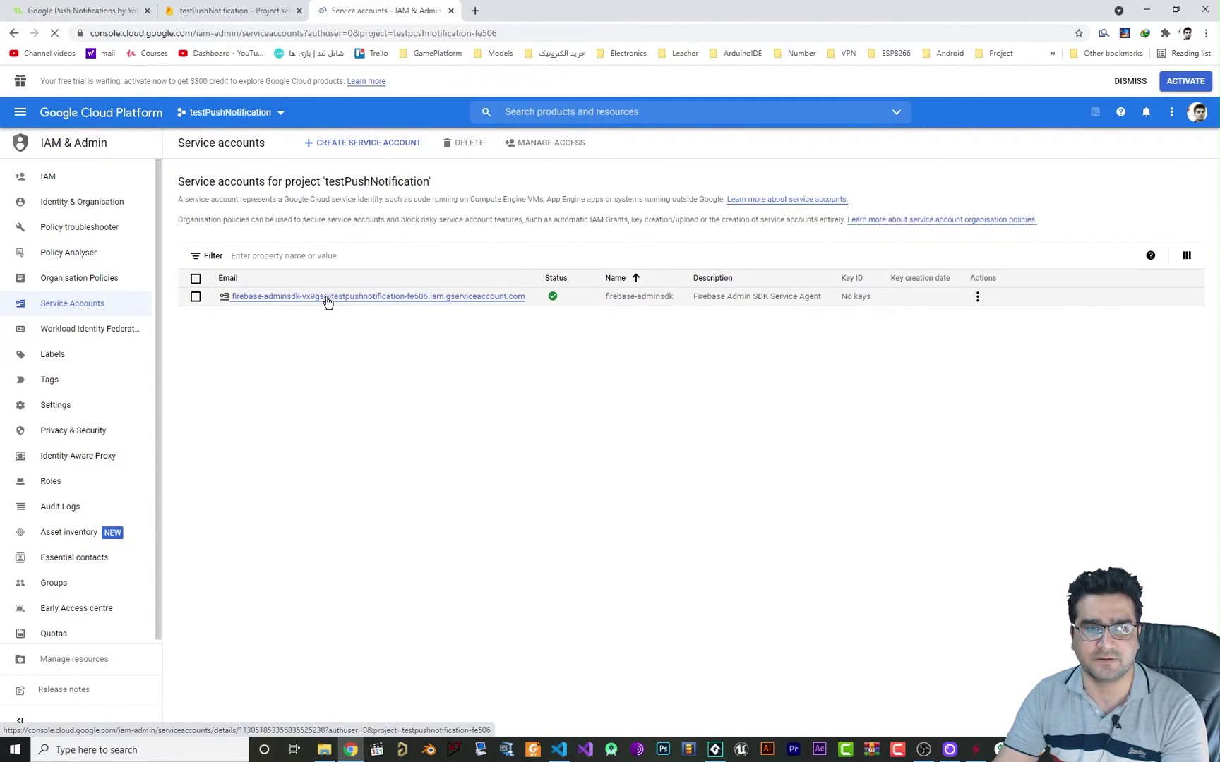
left_click(301, 298)
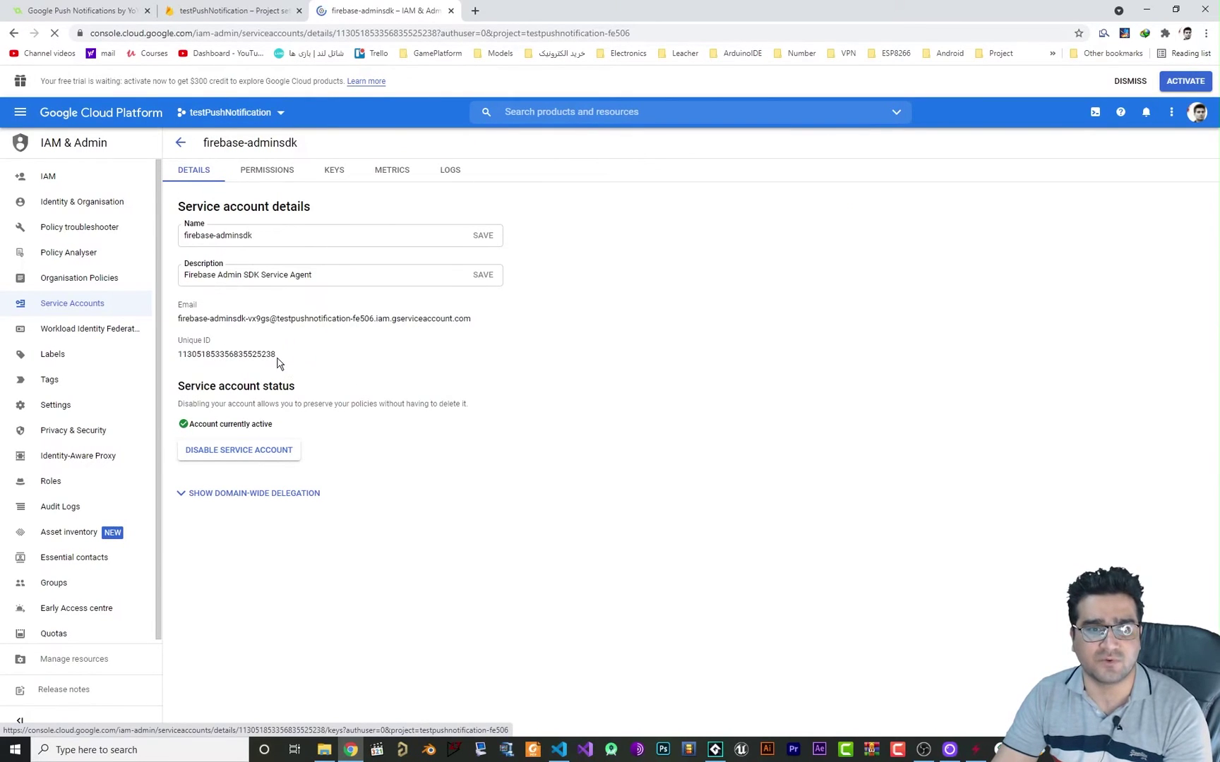
left_click_drag(281, 357, 178, 355)
key("ctrl+c")
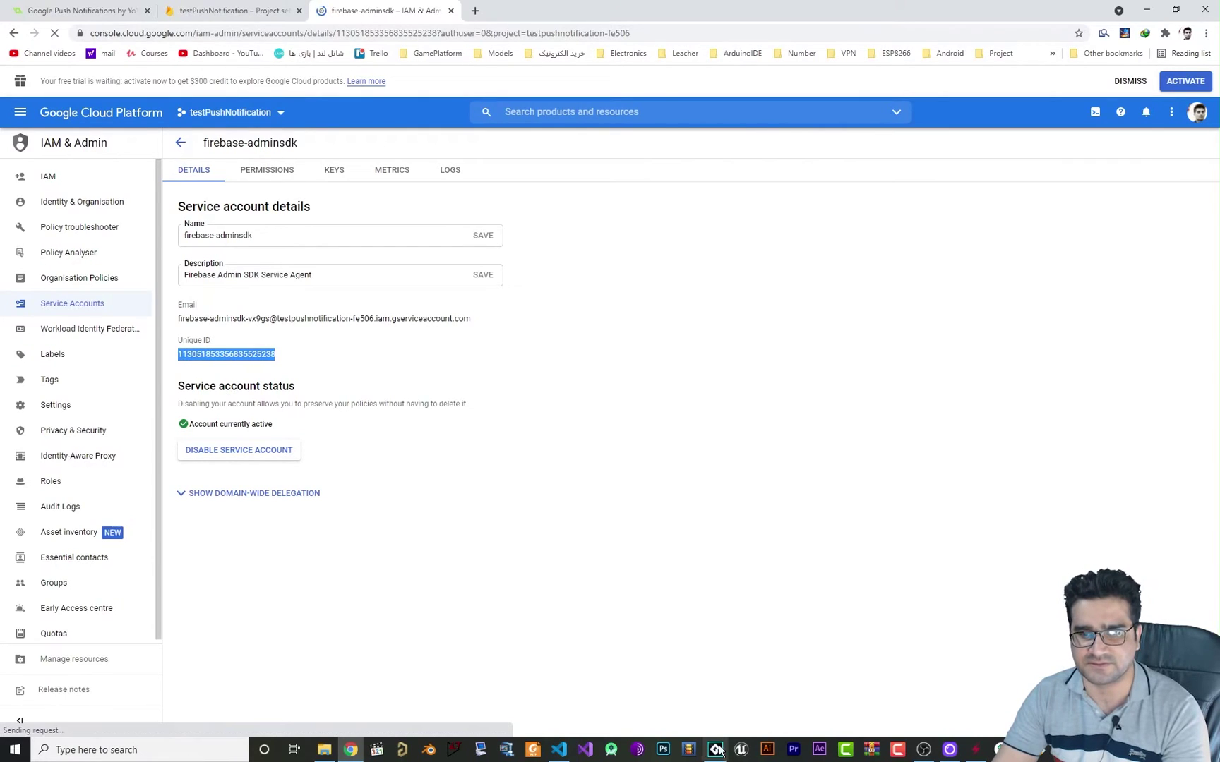
key("alt+Tab")
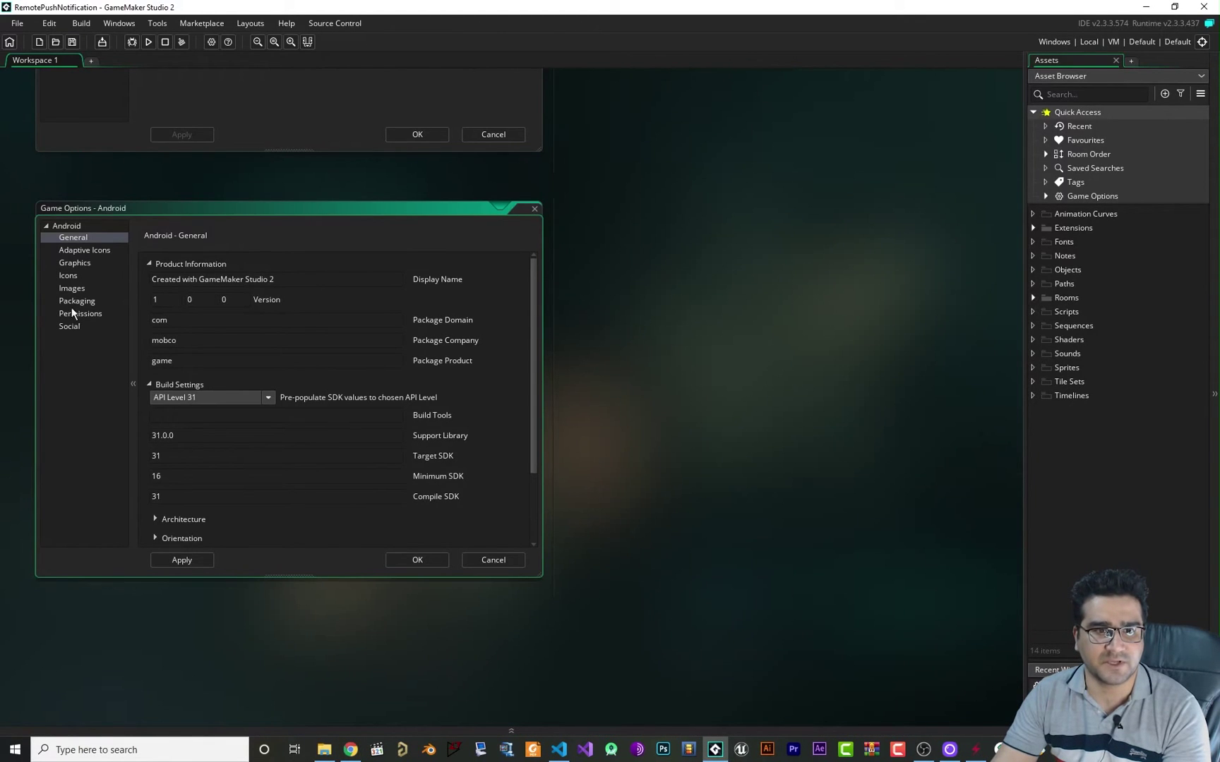
Step: Paste the service account ID into Android Social's Google Services ID and confirm both Game Options windows
middle_click_drag(139, 187, 188, 286)
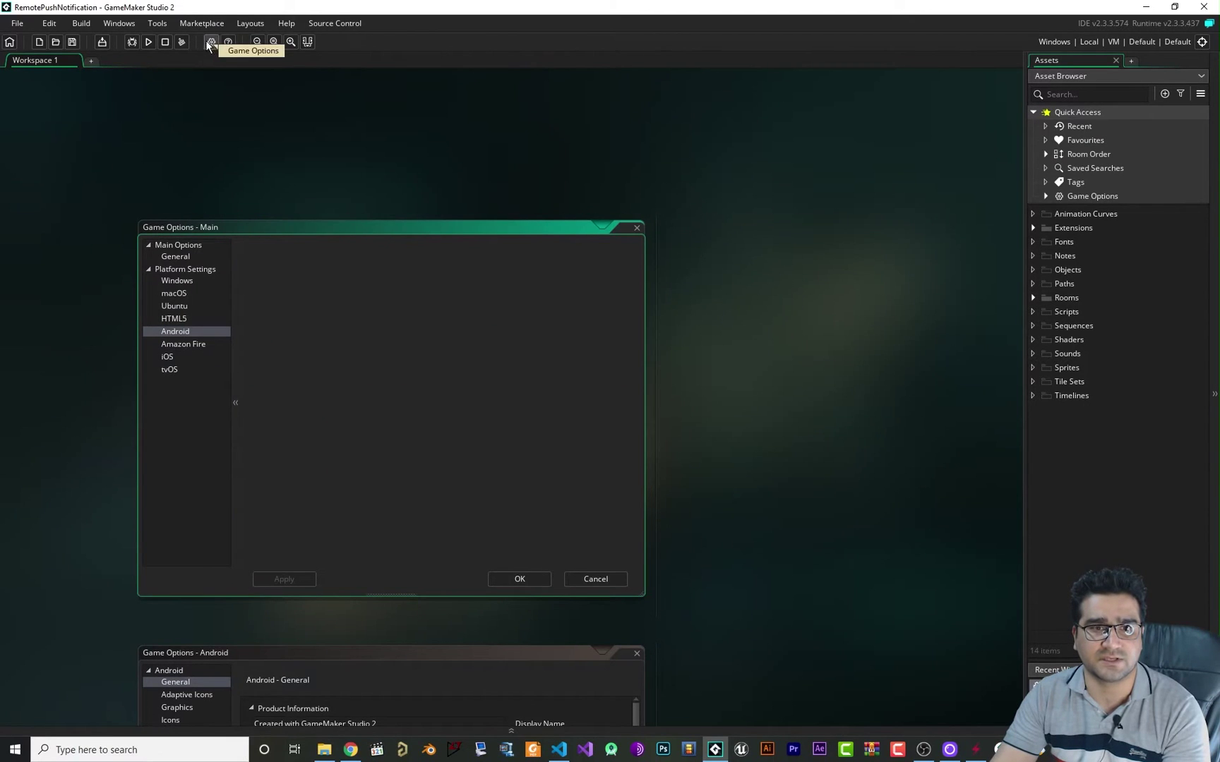
scroll(109, 264, "down", 3)
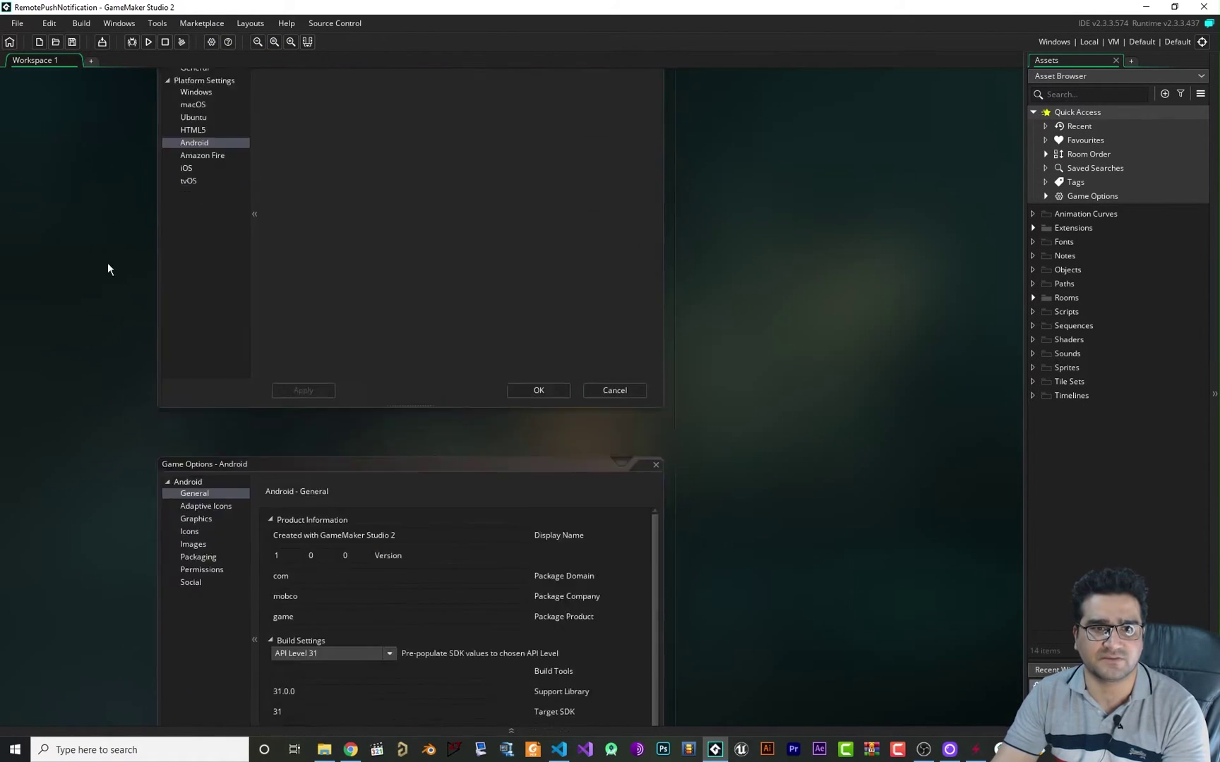
left_click(195, 442)
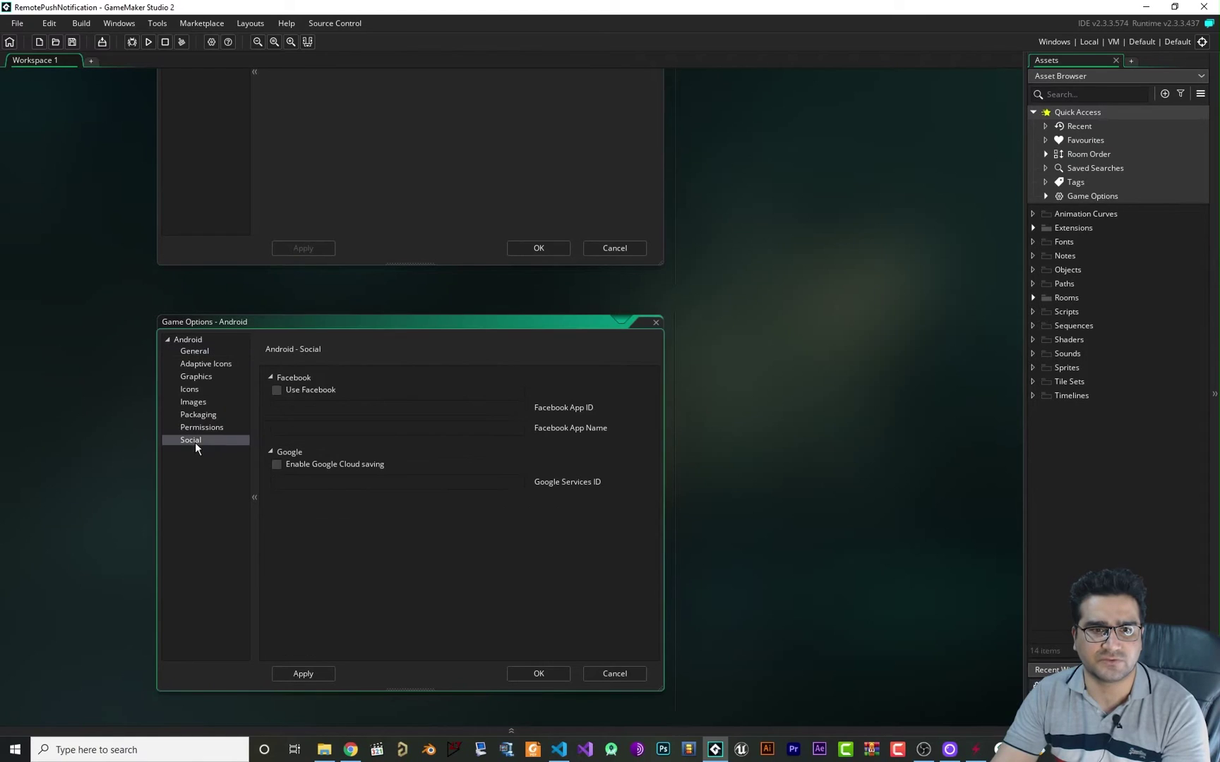
left_click(332, 486)
key("ctrl+v")
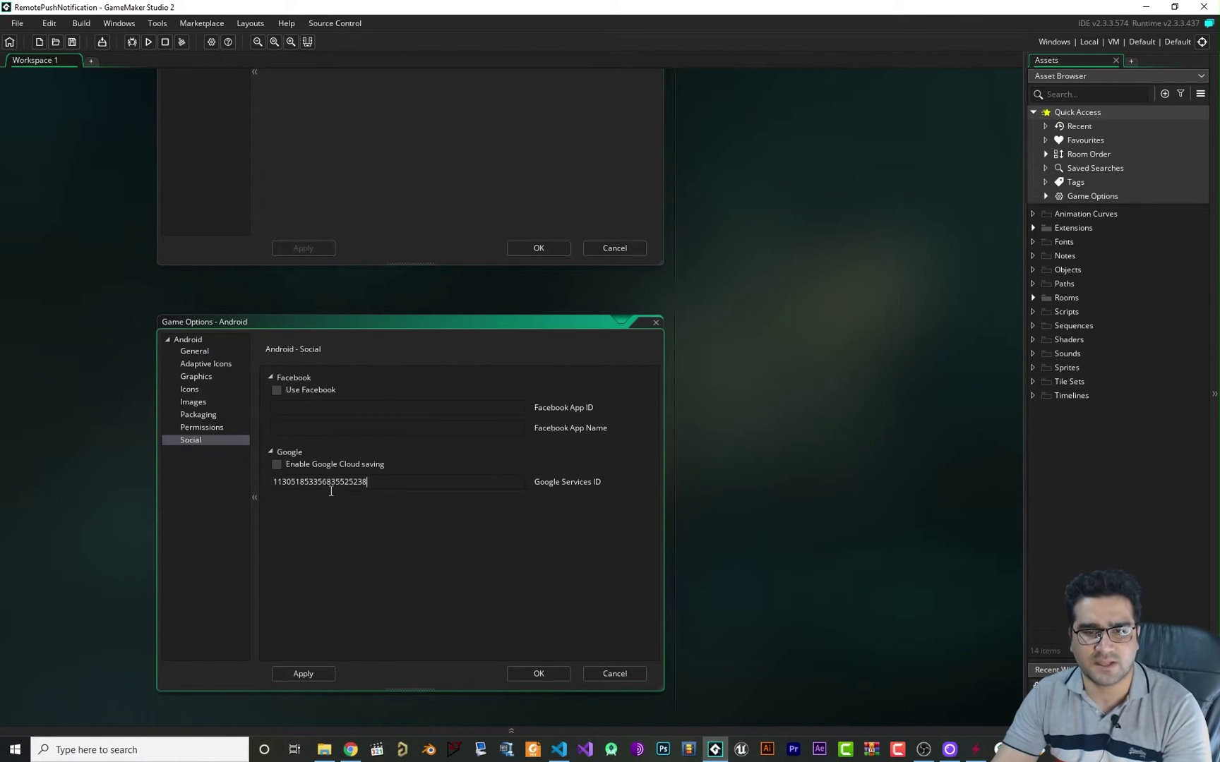
key("ctrl+a")
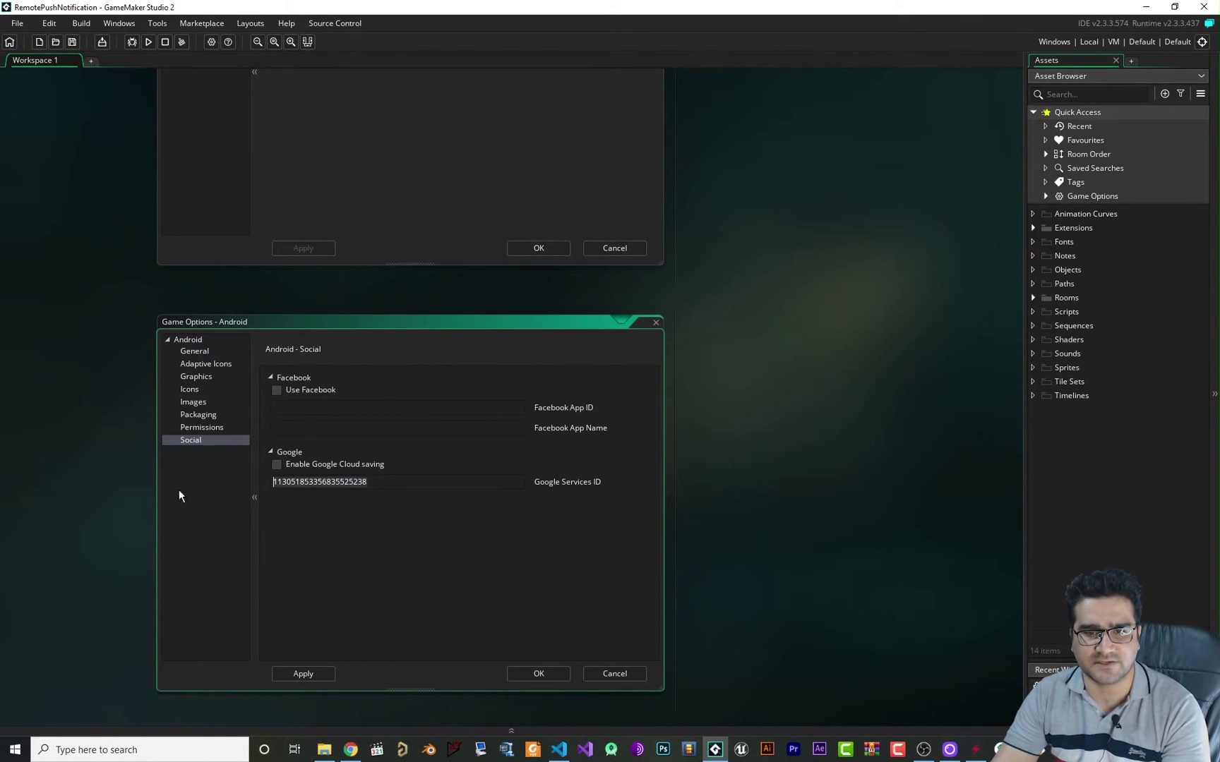
left_click(535, 674)
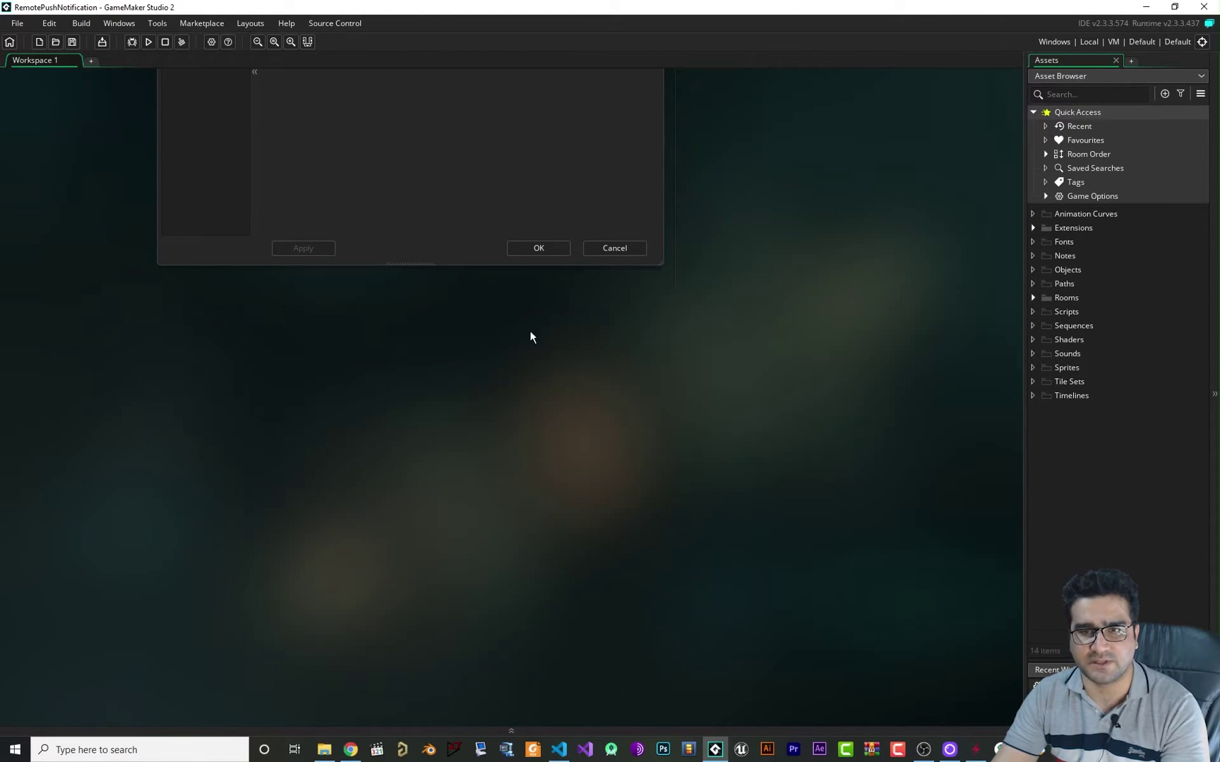
left_click(539, 249)
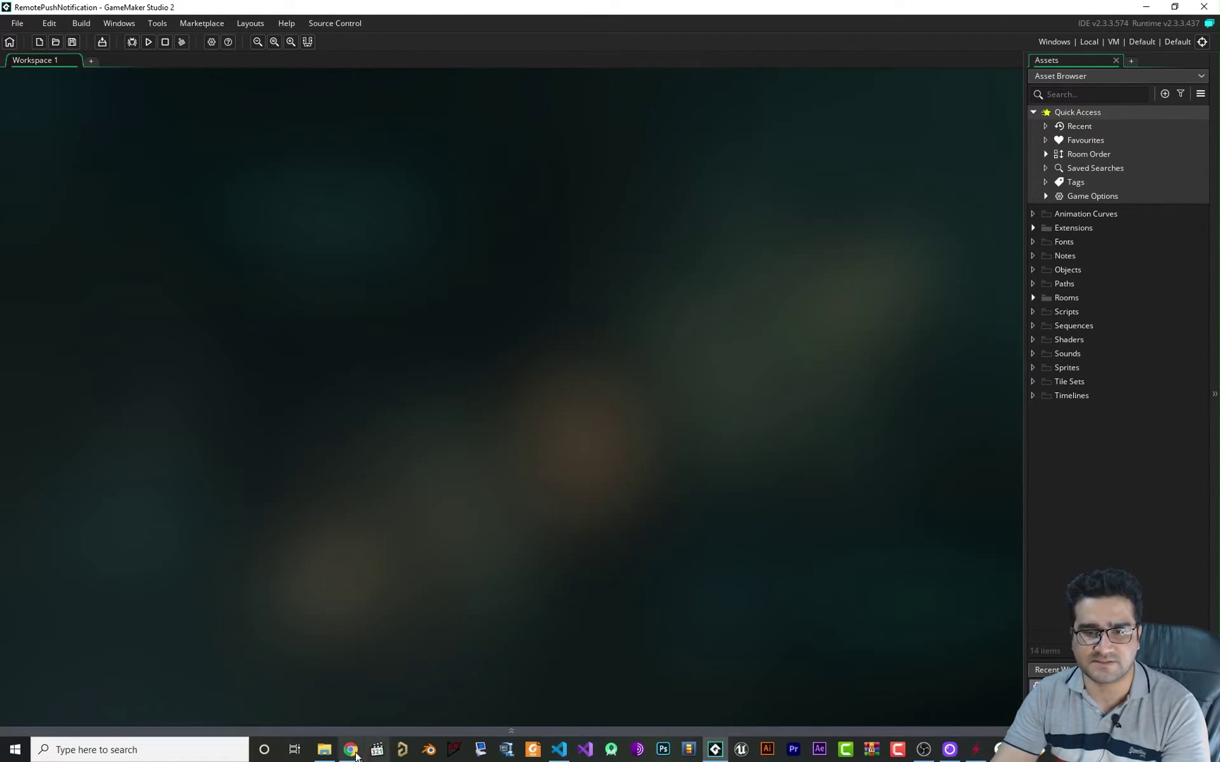
Step: Close the Google Cloud tab and start a first message in Firebase Cloud Messaging
left_click(350, 750)
middle_click(406, 10)
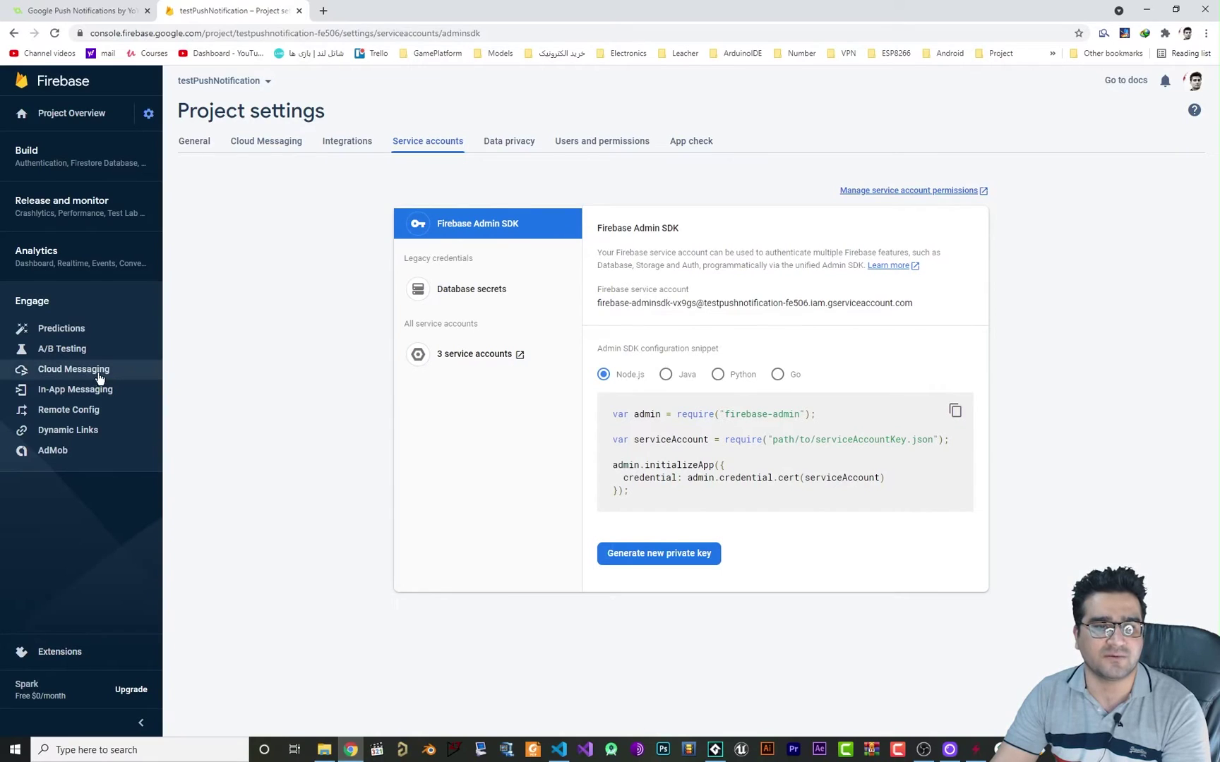
left_click(69, 379)
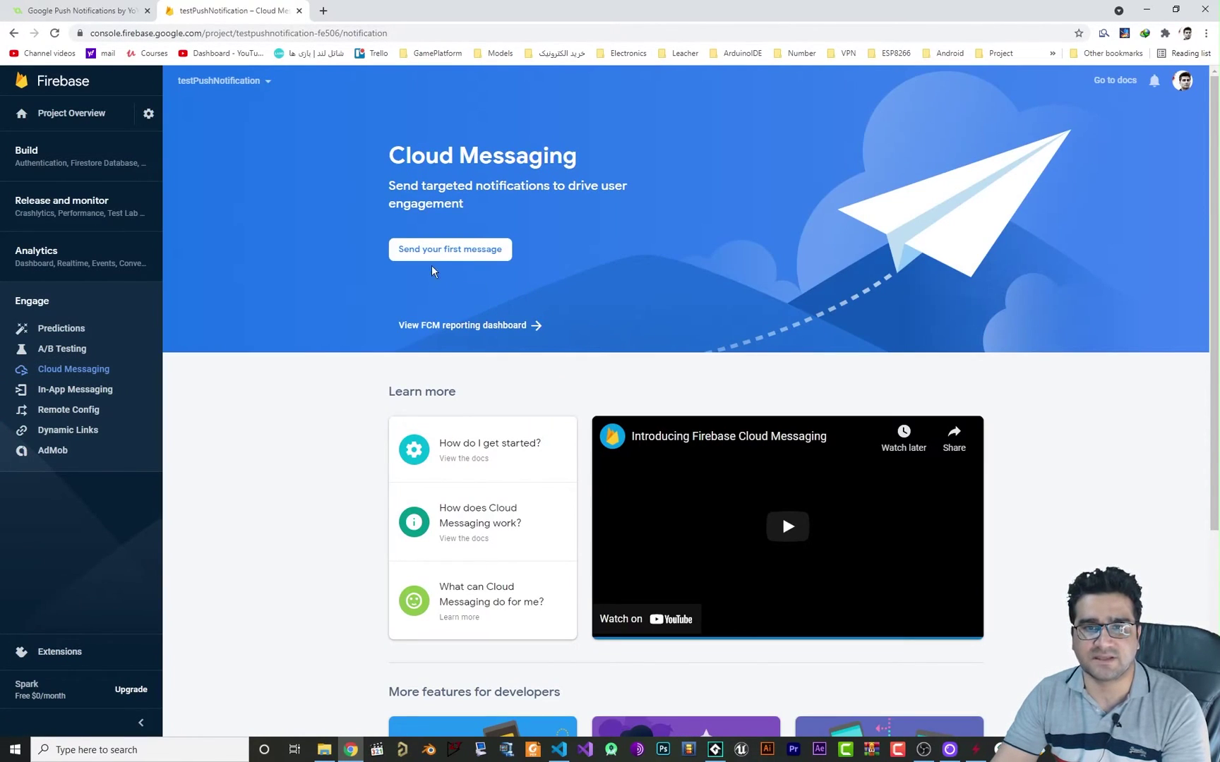
left_click(440, 256)
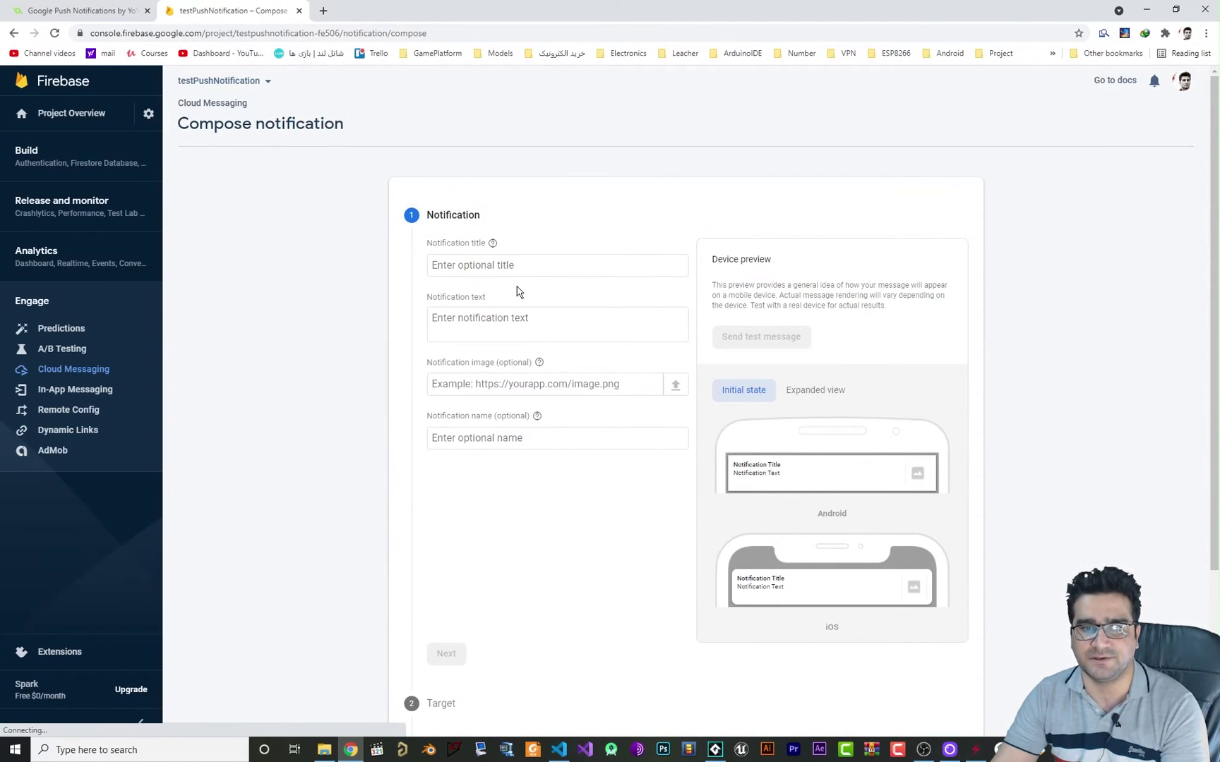
Step: Enter notification title 'test title' and notification text 'its just a test notification'
left_click(492, 263)
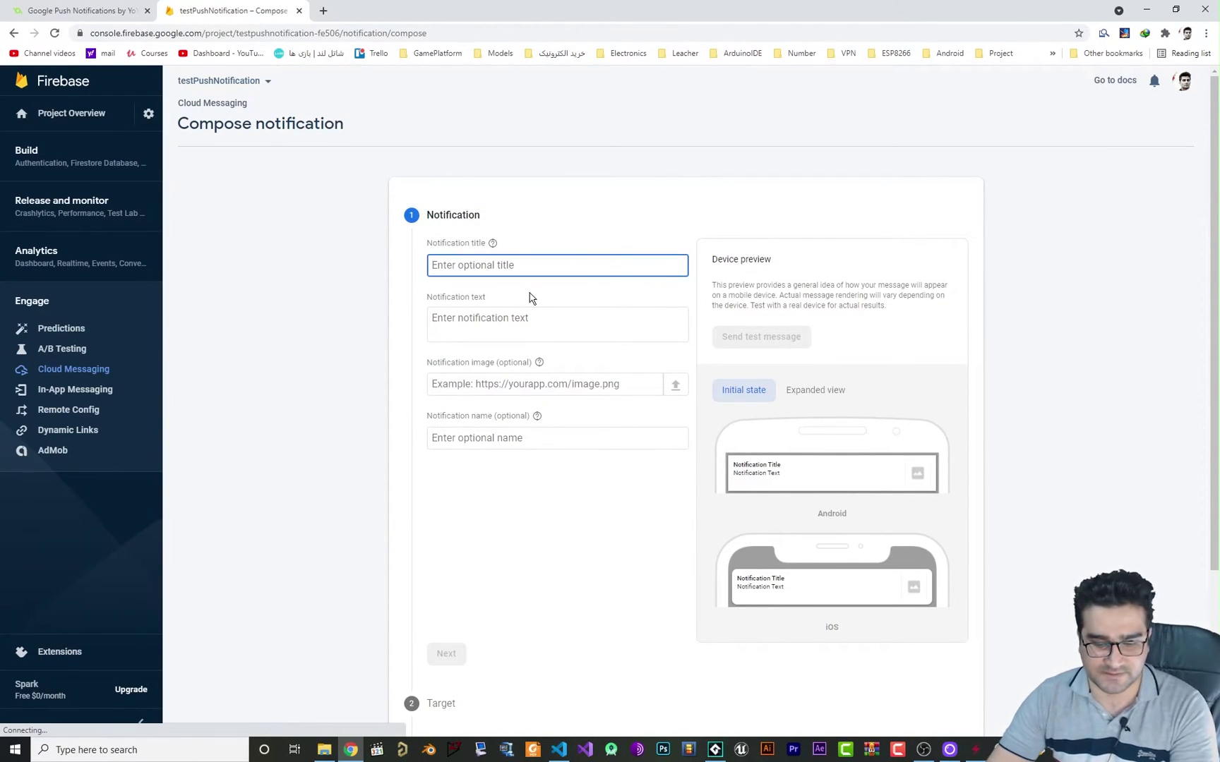
type("test title")
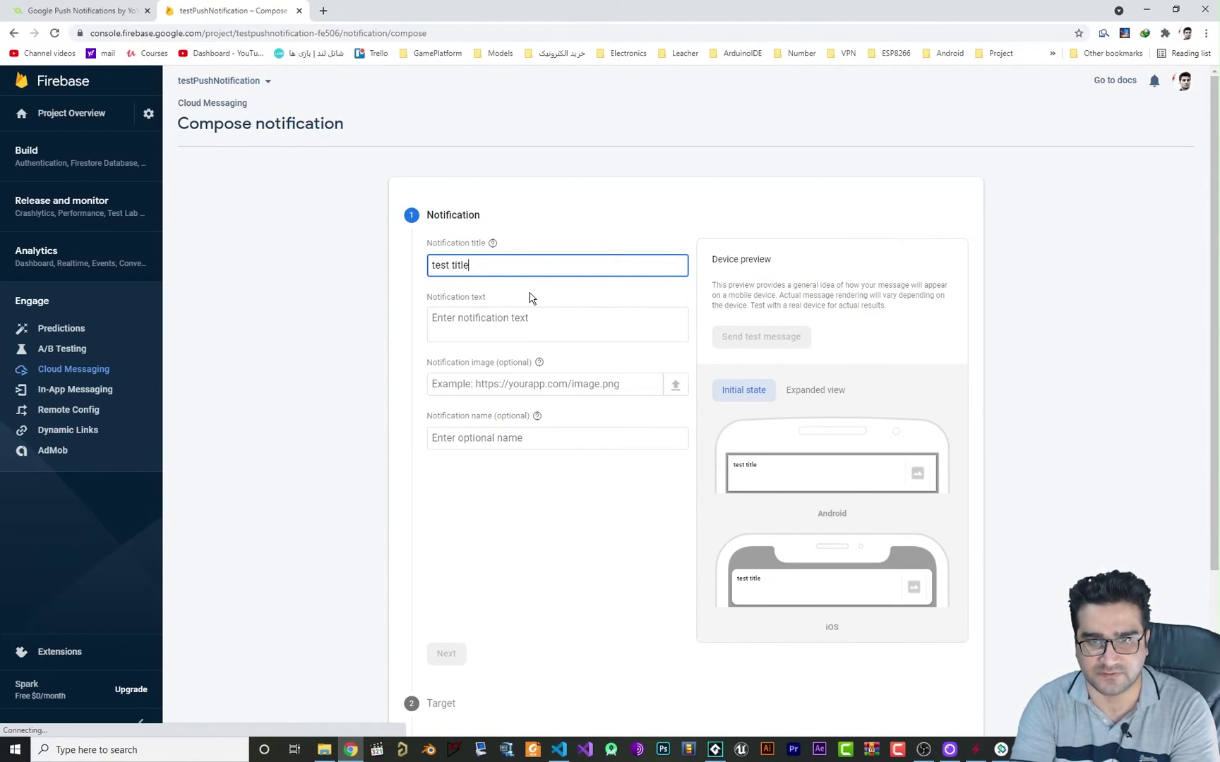
key("Tab")
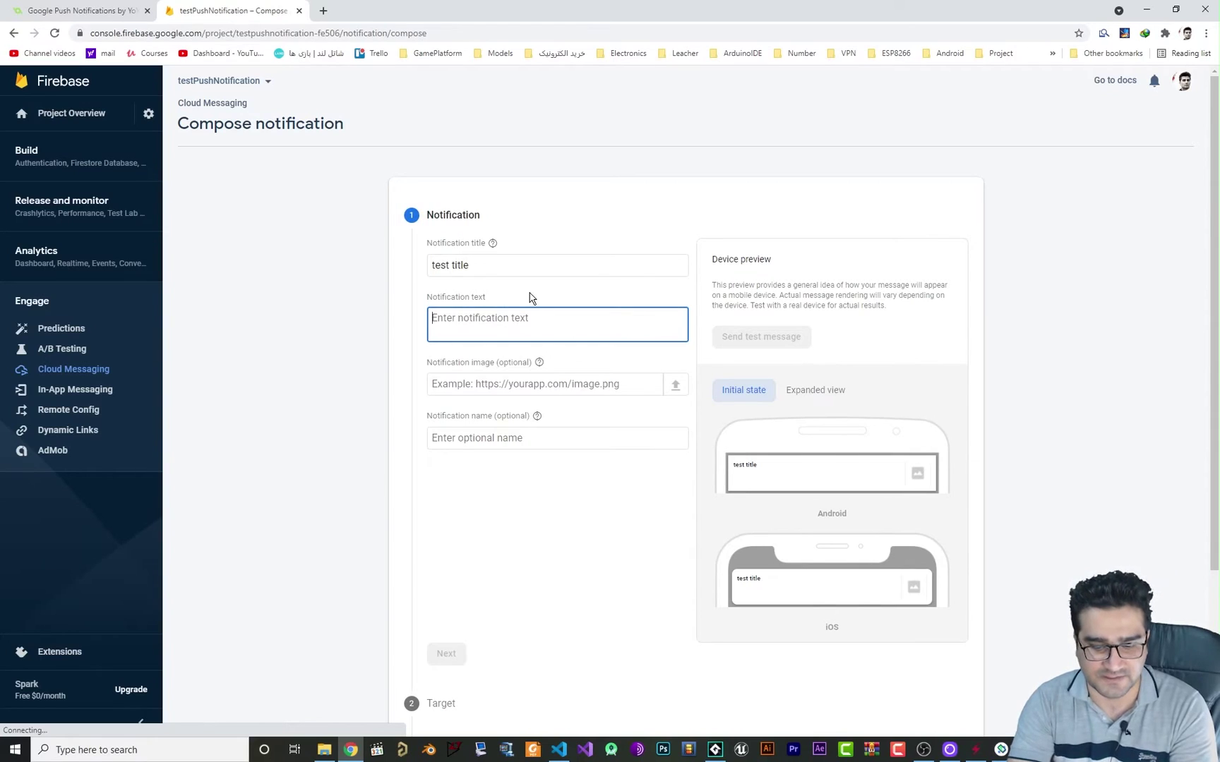
type("its just a test")
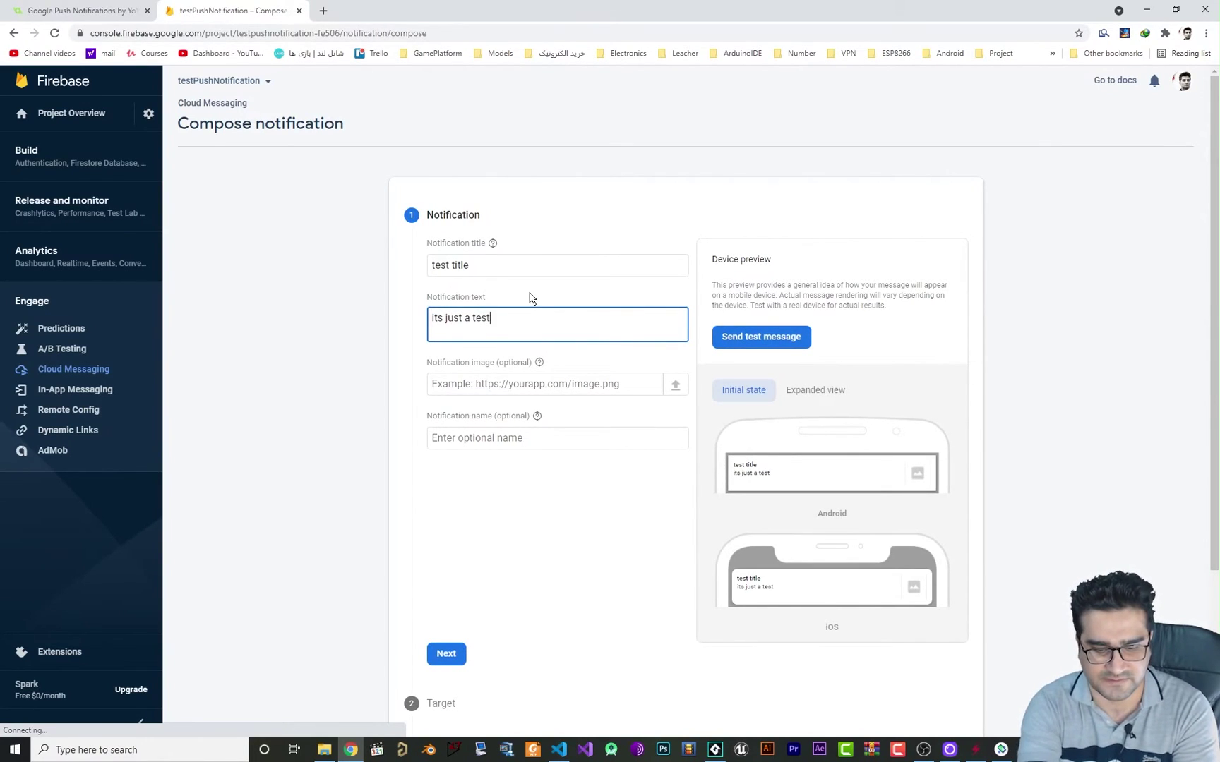
type(" notifi")
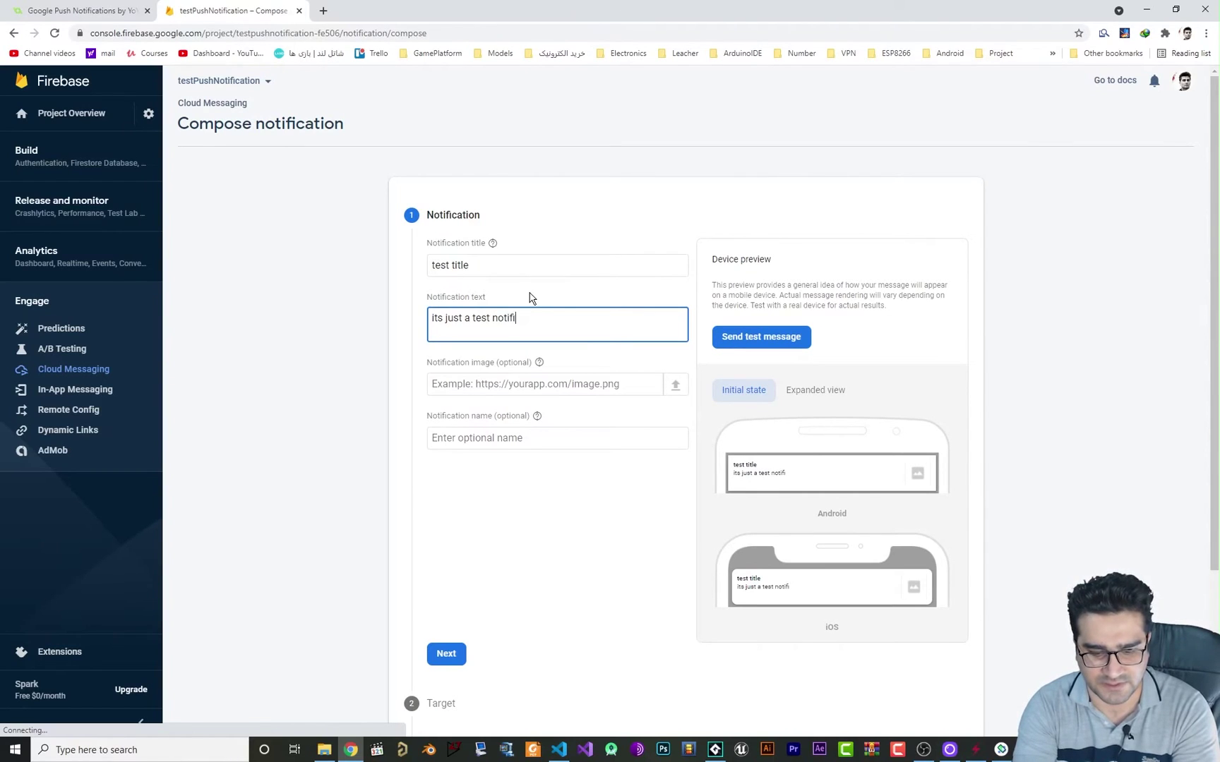
type("cation")
scroll(570, 552, "down", 3)
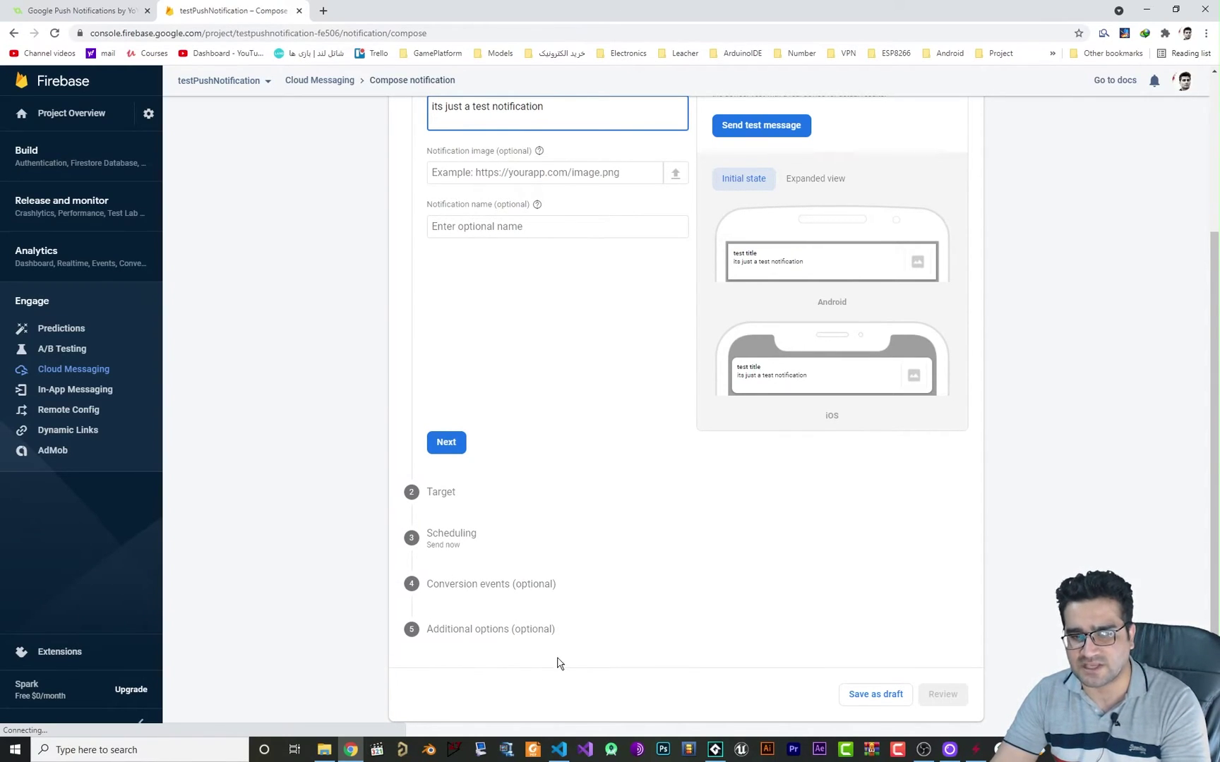
scroll(669, 611, "up", 1)
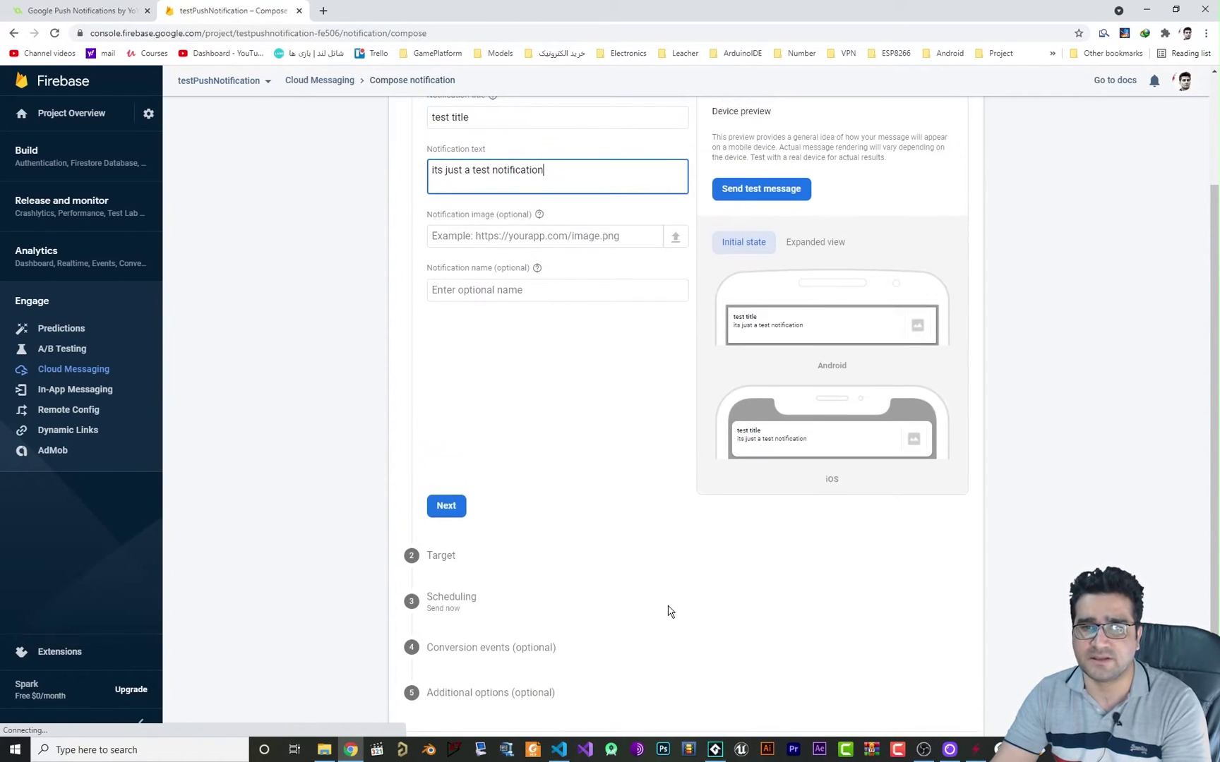
scroll(651, 615, "up", 2)
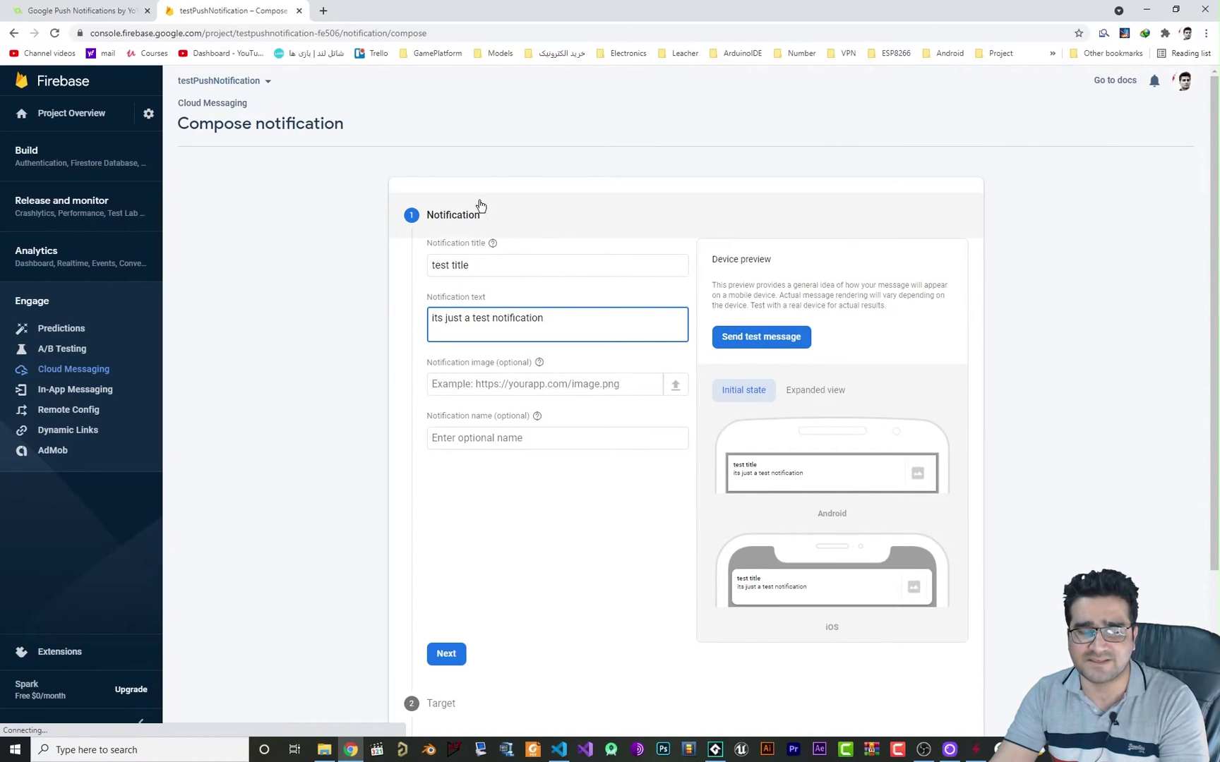
Step: Open Send test message, find no test devices configured, and return to GameMaker
left_click(742, 343)
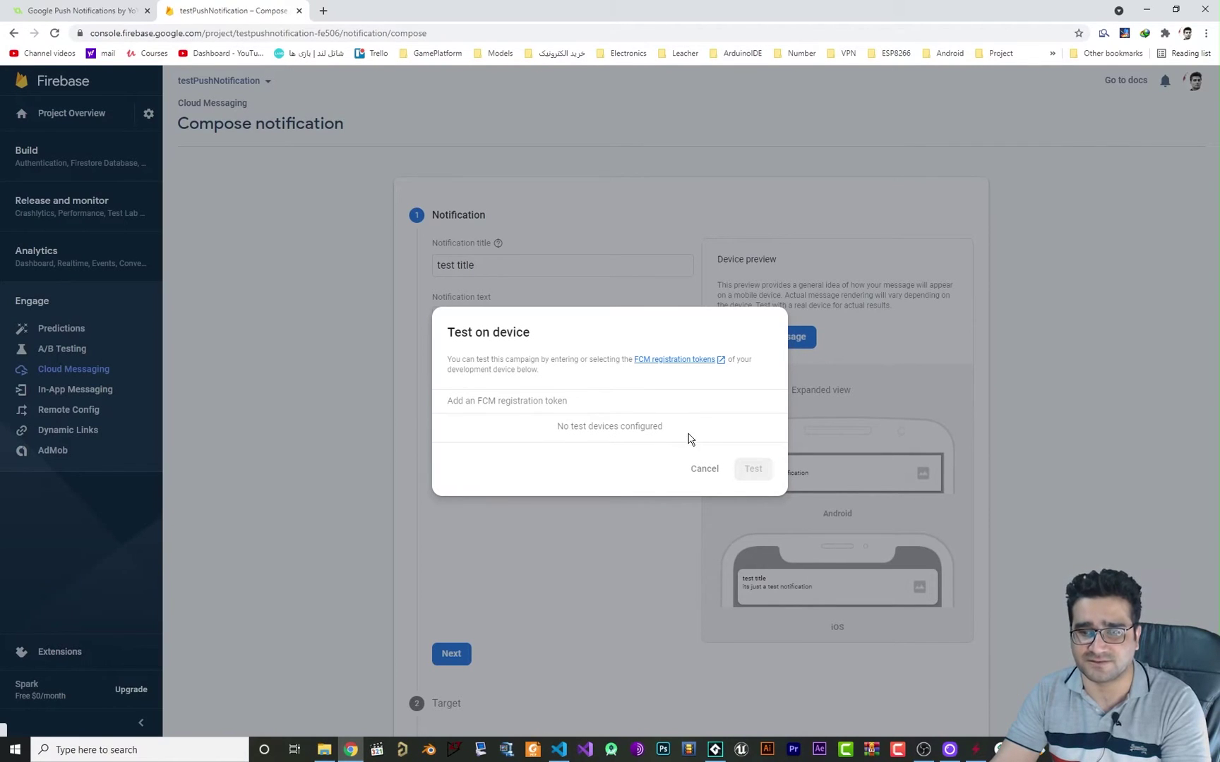
left_click(715, 750)
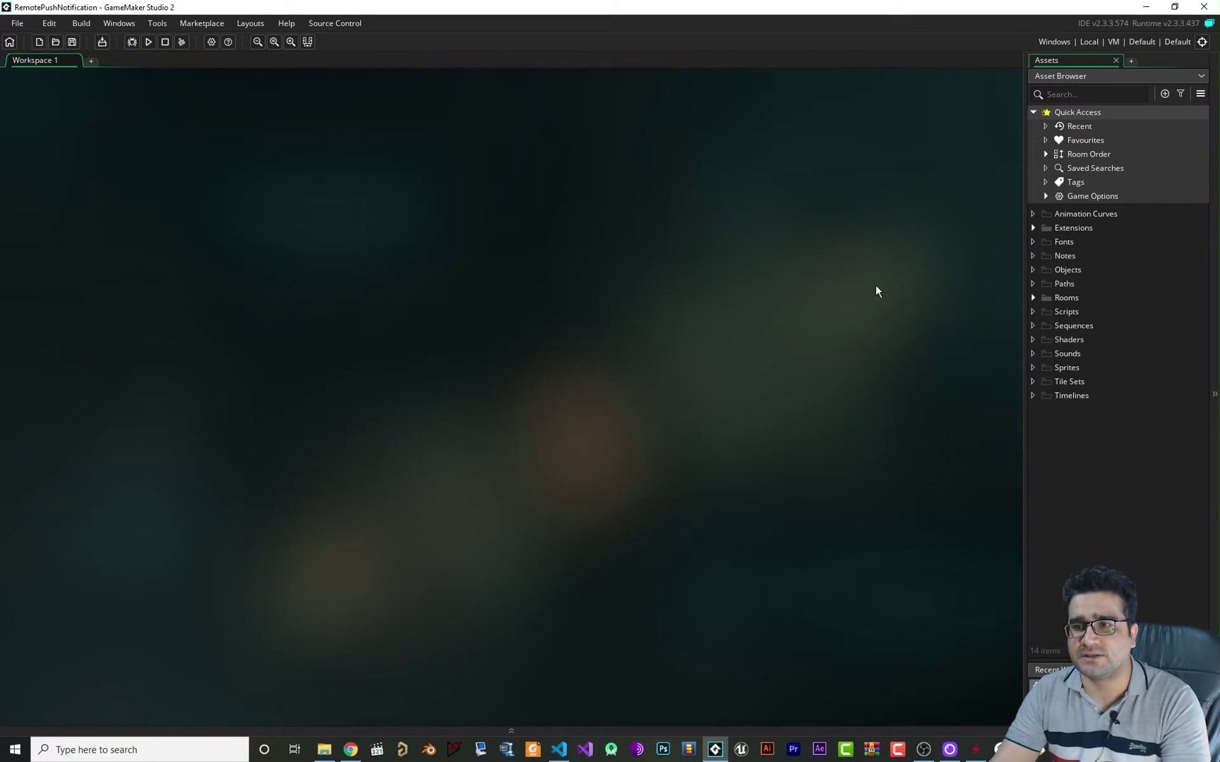
Step: Review the contents of google-services (4).json in Visual Studio Code
left_click(558, 749)
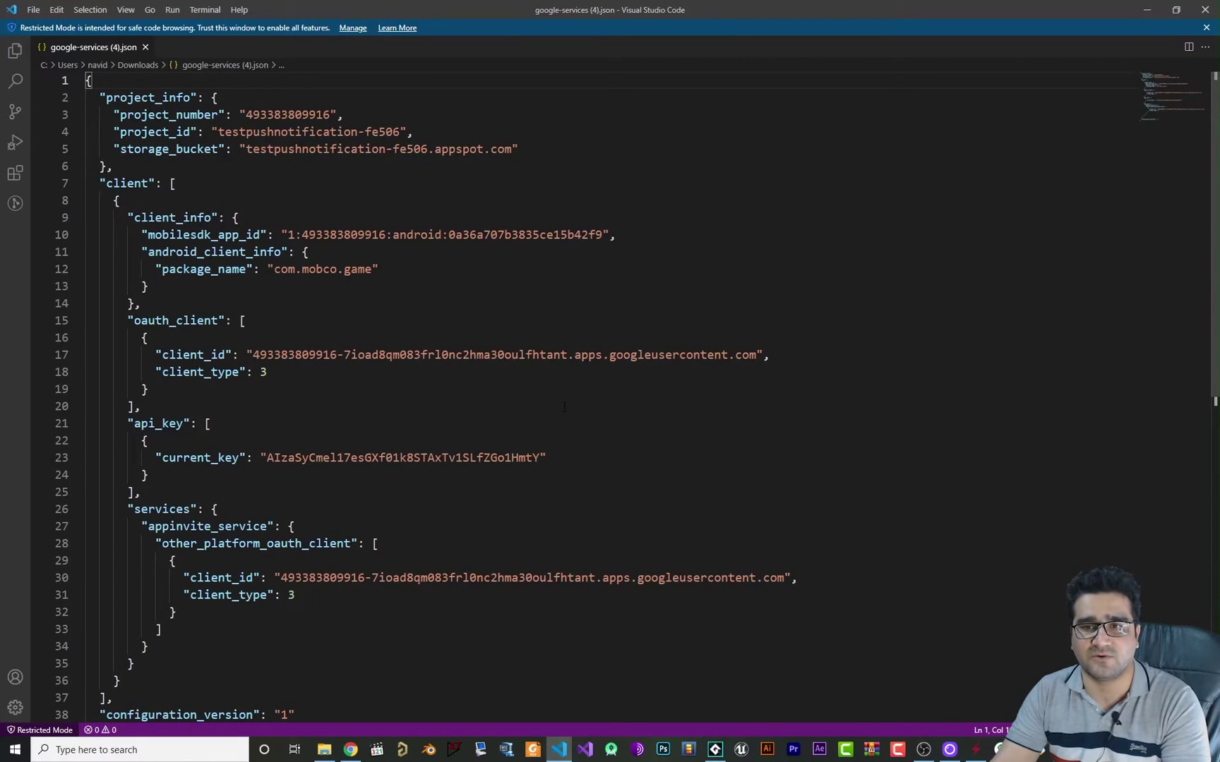
scroll(535, 426, "down", 5)
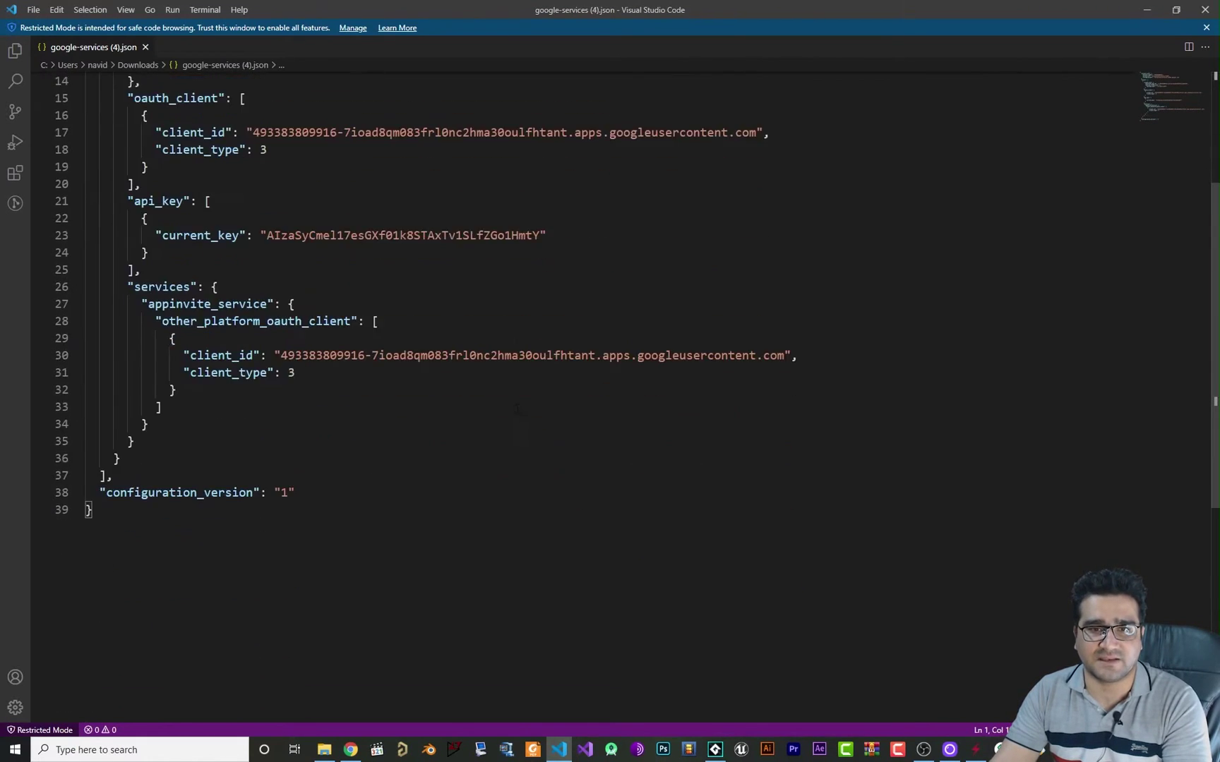
scroll(536, 426, "up", 5)
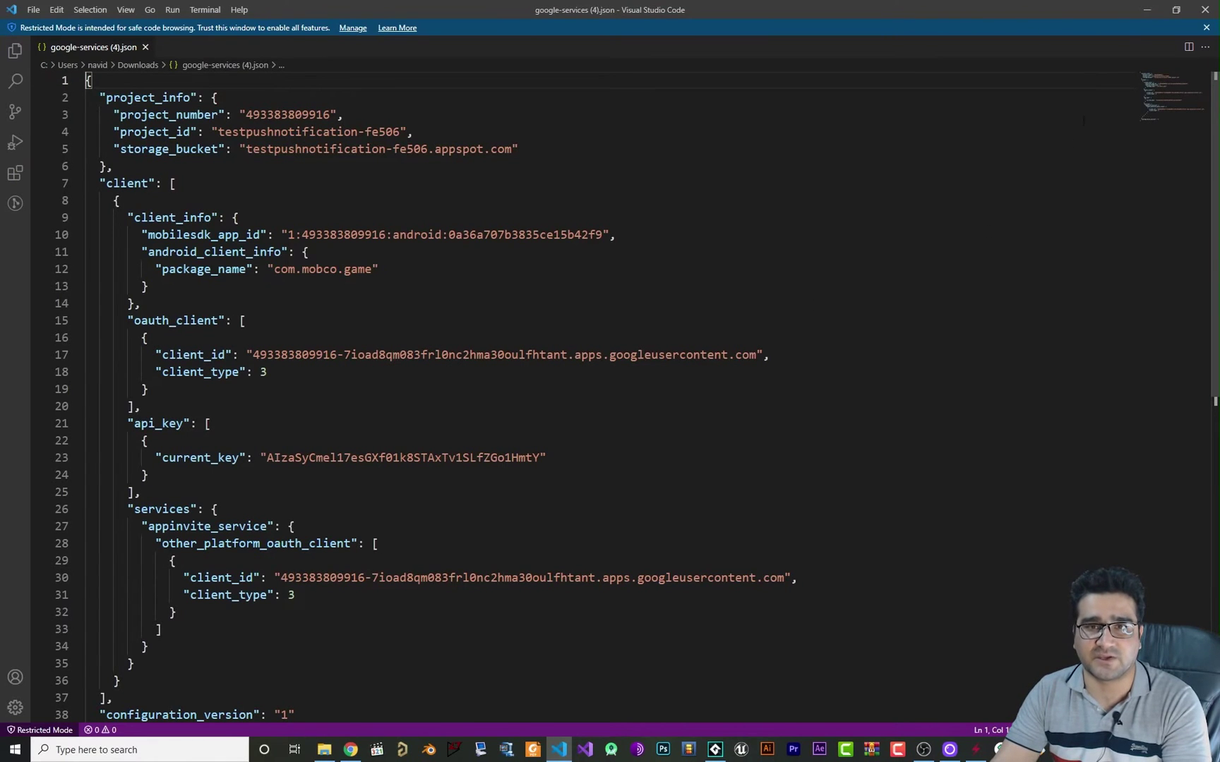
Step: In GameMaker, expand Extensions and bring up GooglePushNotificationsExtension's context menu
left_click(1145, 9)
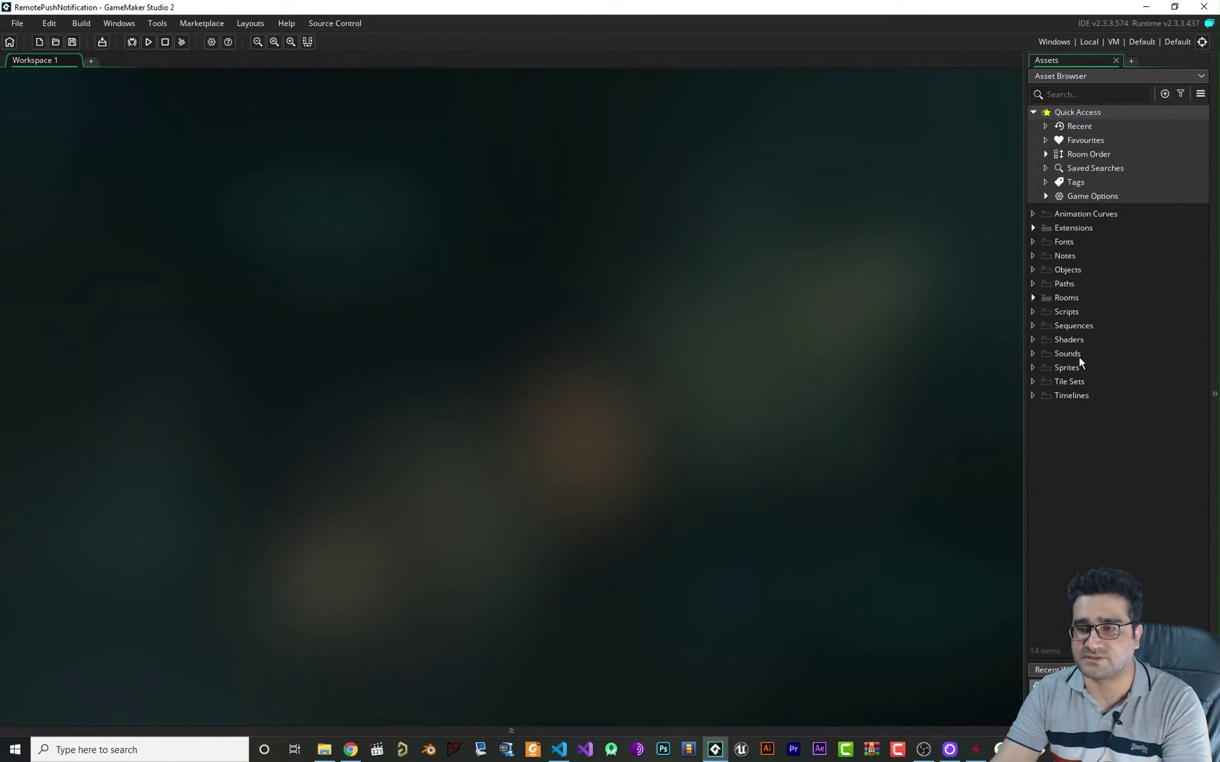
left_click(1034, 227)
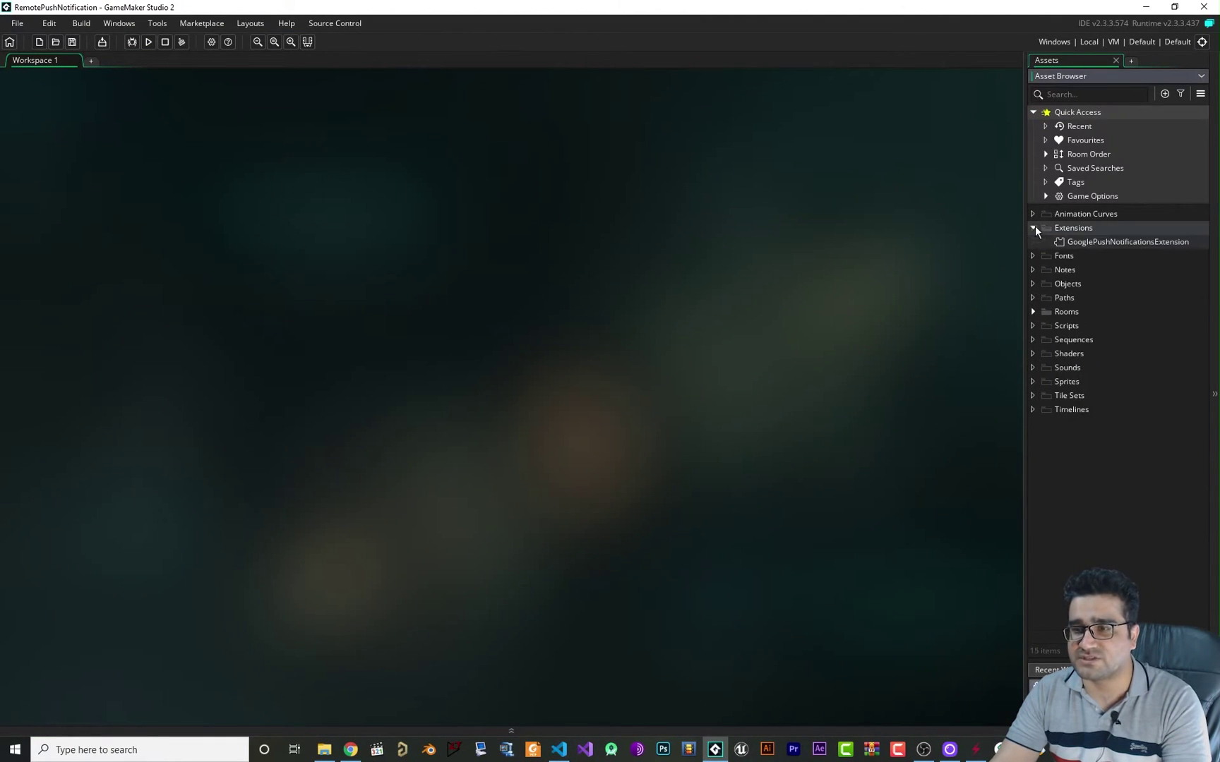
right_click(1089, 242)
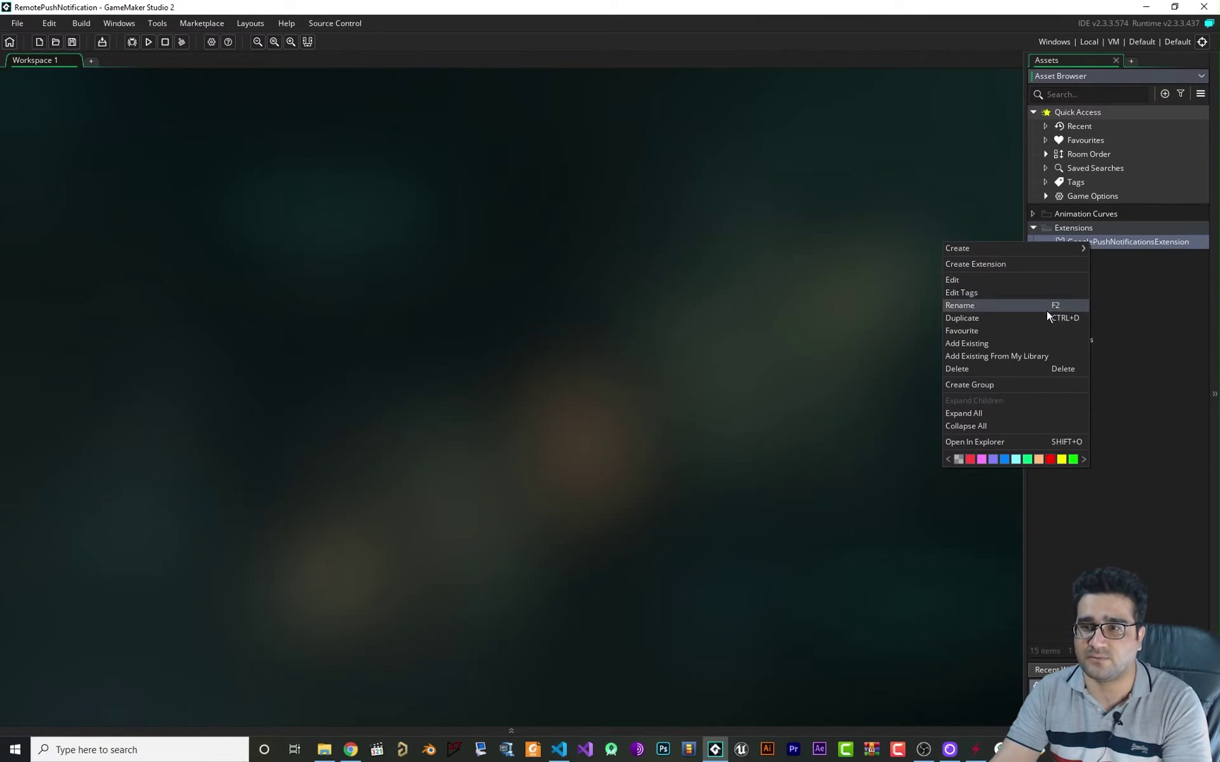
Step: Open the extension in Explorer and navigate to AndroidSource > res > values to gfn_values.xml
left_click(994, 447)
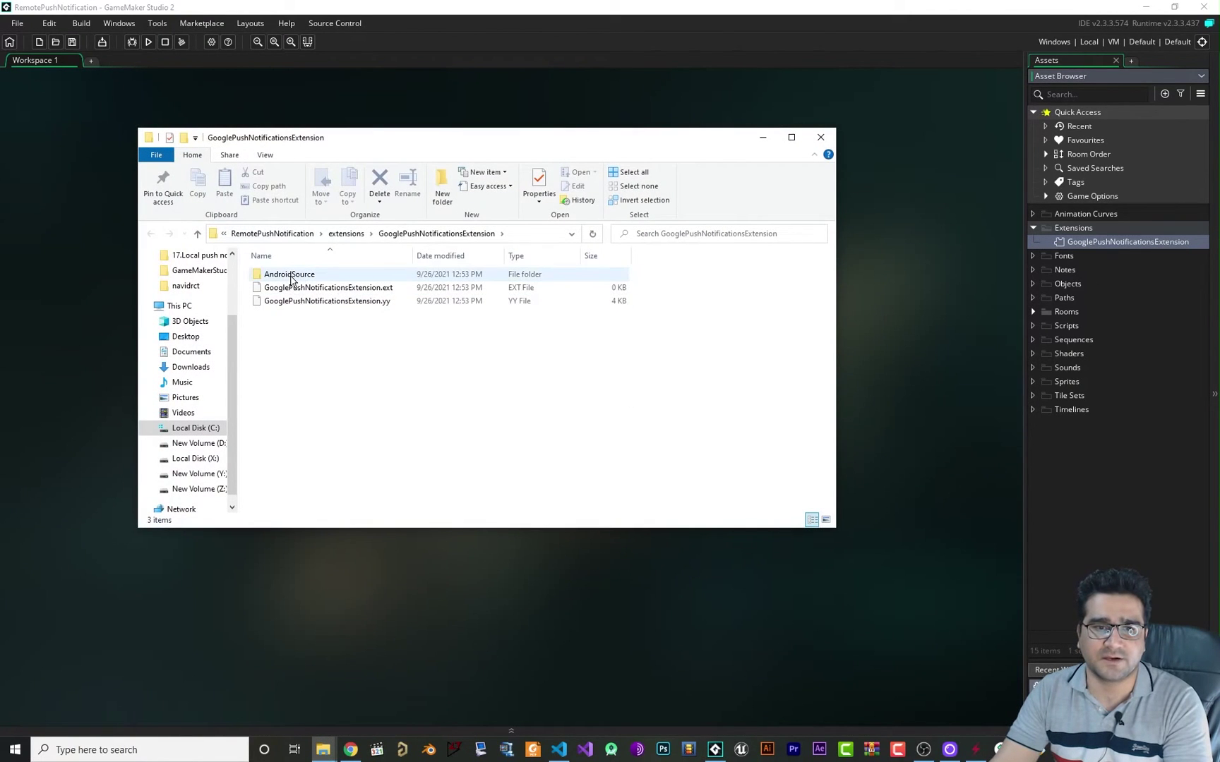
double_click(291, 279)
double_click(283, 289)
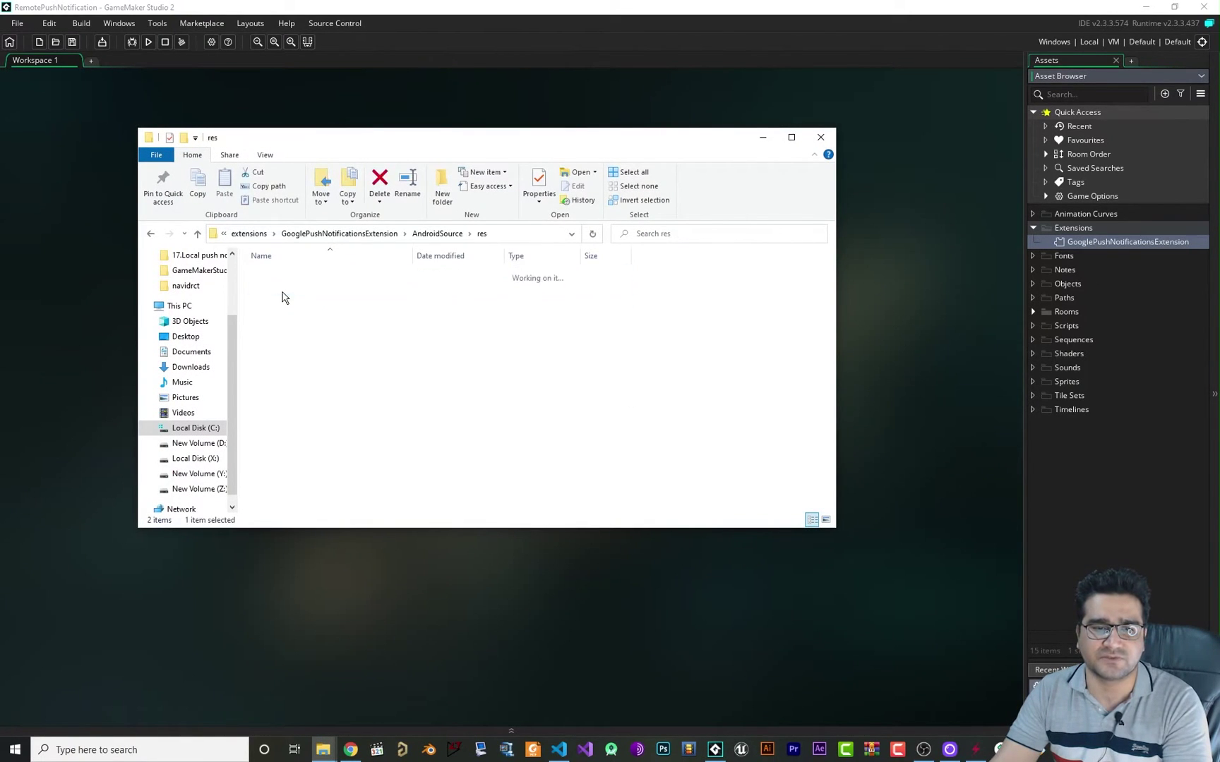
double_click(288, 342)
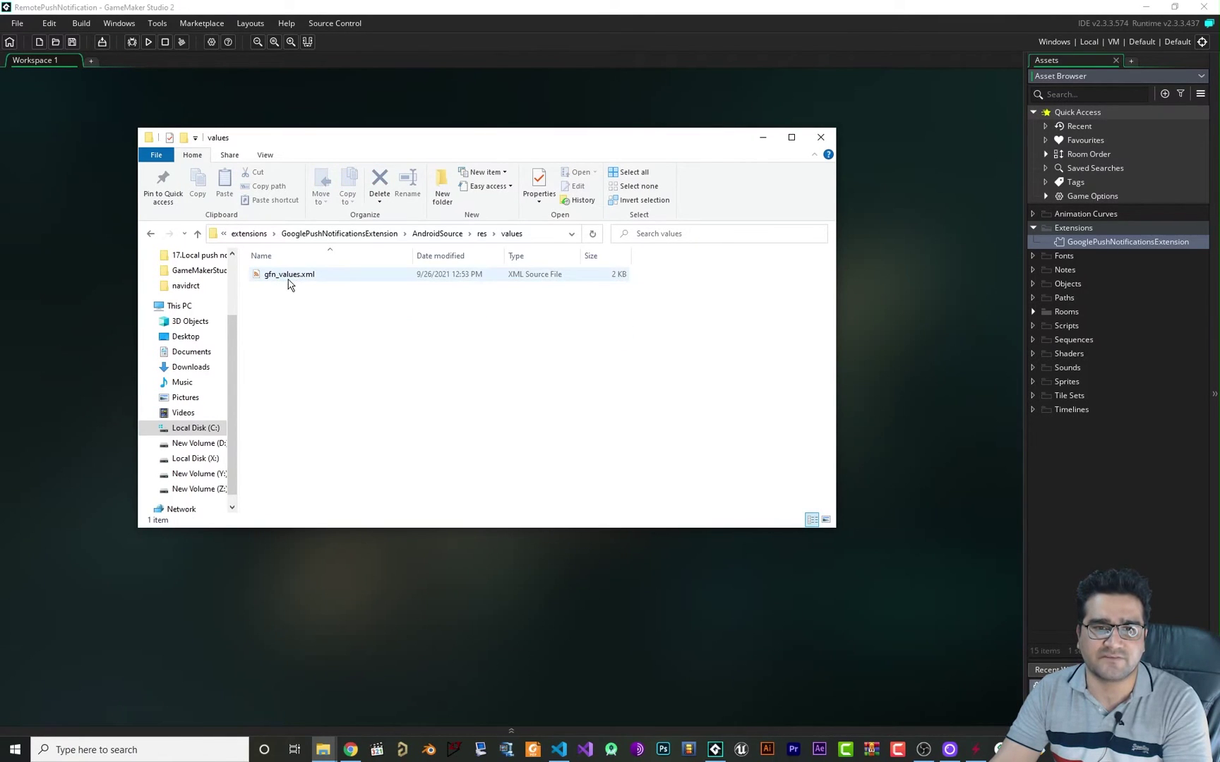
left_click_drag(288, 282, 295, 283)
Step: Open gfn_values.xml in Visual Studio Code and locate the google_app_id entry on line 10
double_click(290, 281)
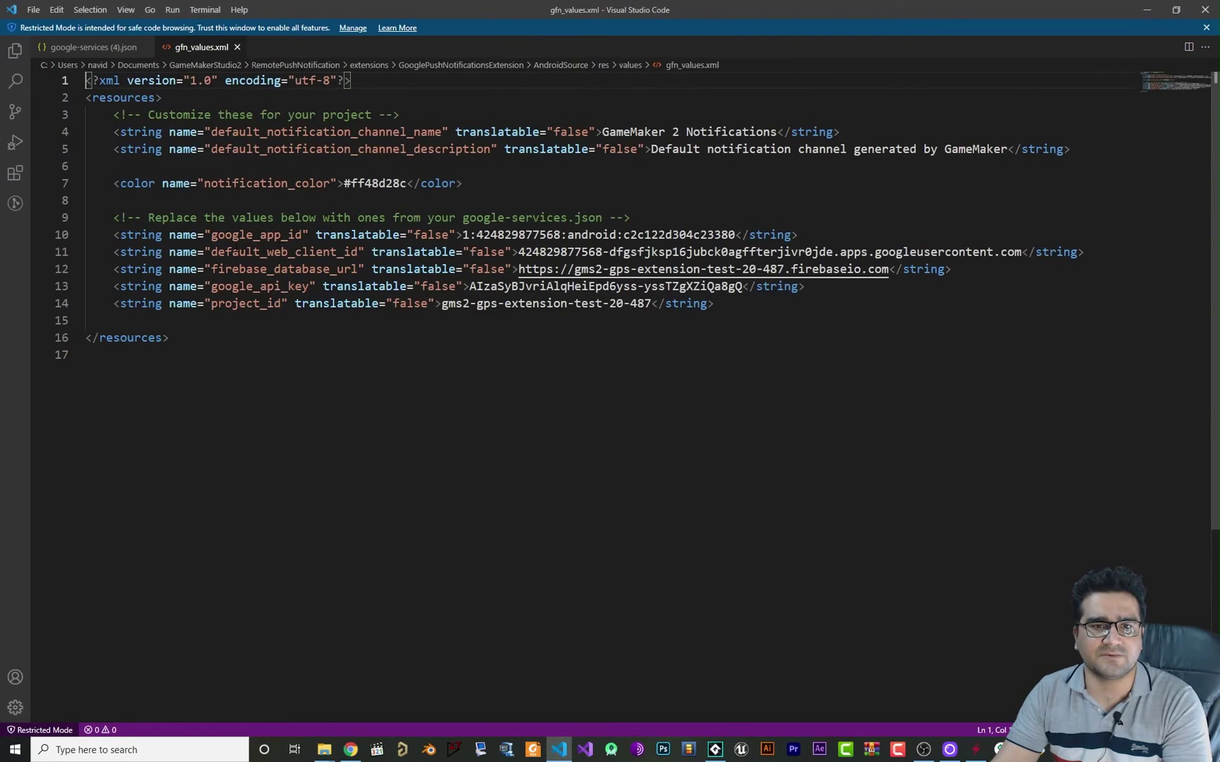
left_click_drag(113, 234, 714, 304)
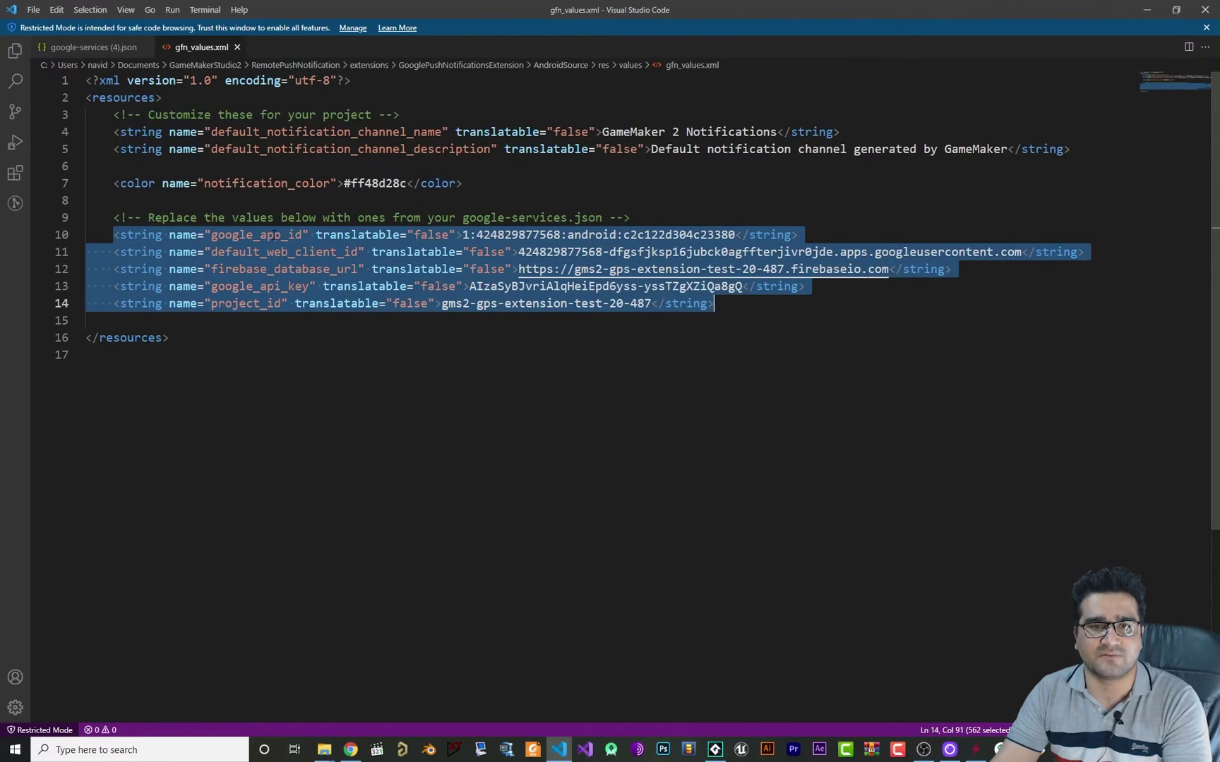
double_click(272, 235)
Step: Copy mobilesdk_app_id from google-services (4).json and paste it over the google_app_id value
left_click(106, 47)
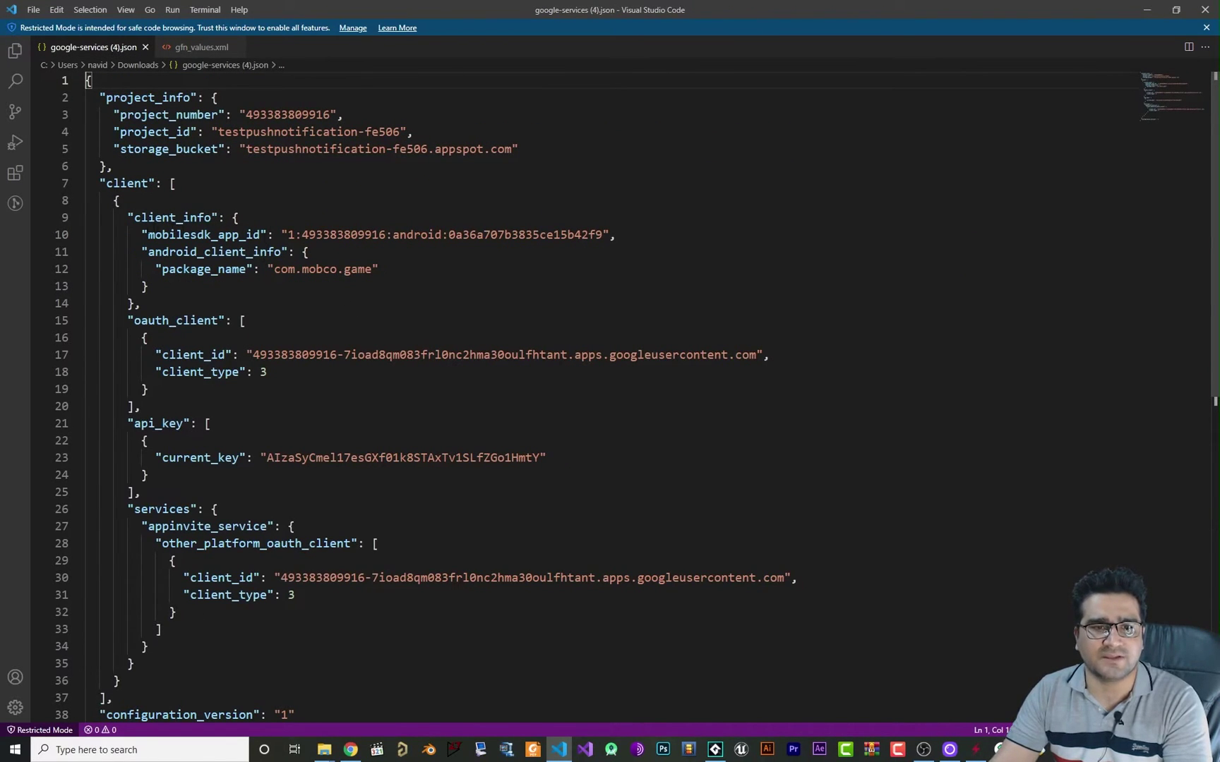
left_click_drag(141, 235, 287, 235)
key("ctrl+c")
left_click(603, 234)
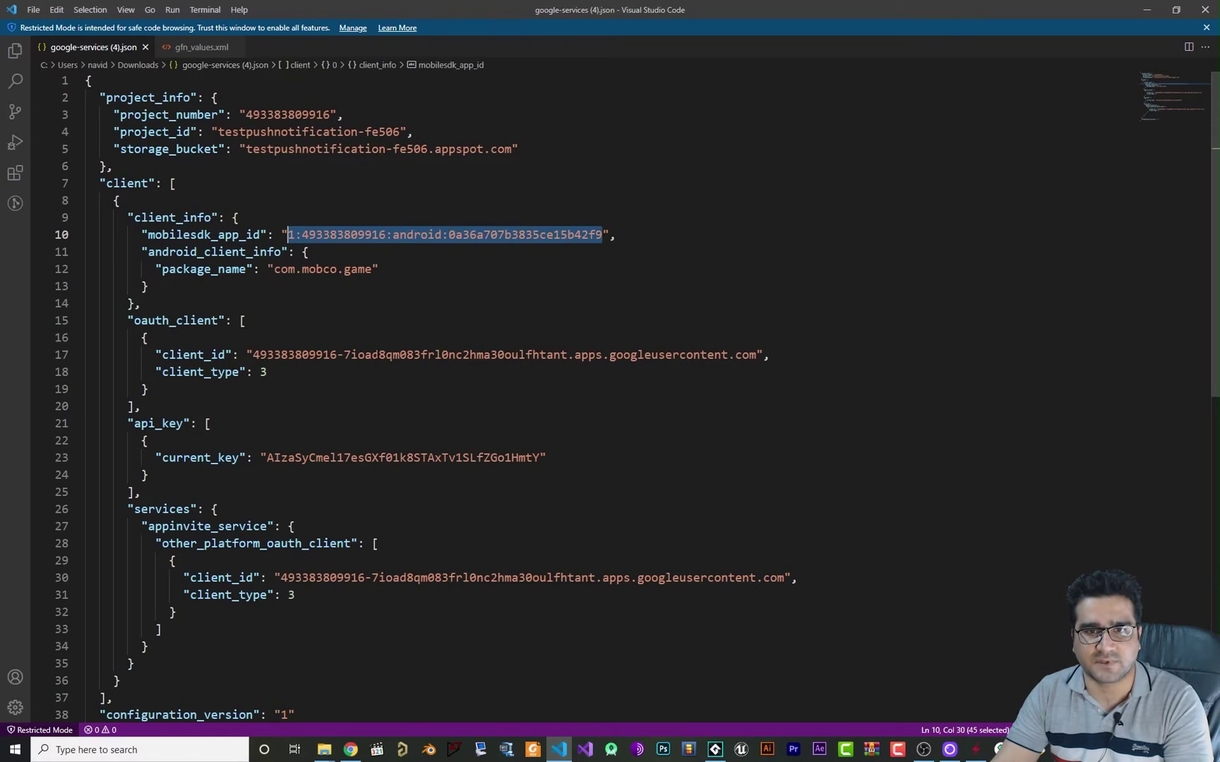
left_click(194, 48)
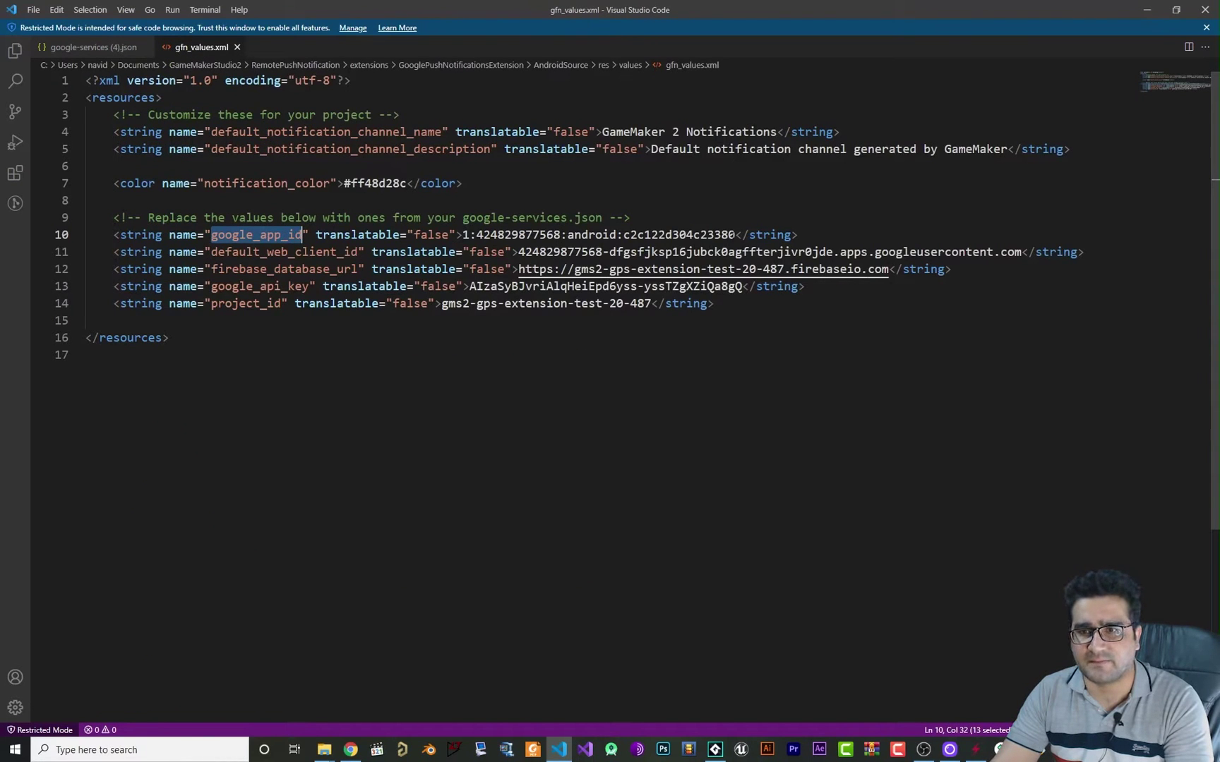
left_click_drag(735, 235, 464, 235)
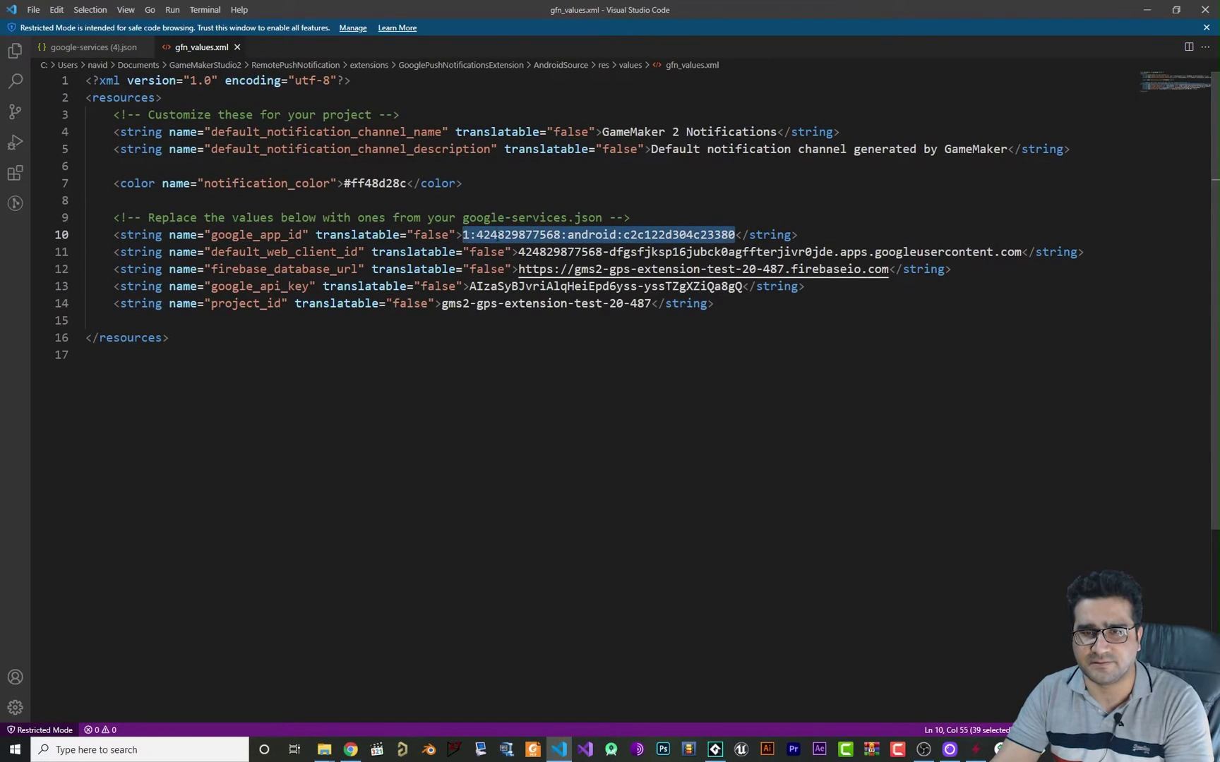
right_click(496, 229)
left_click(530, 322)
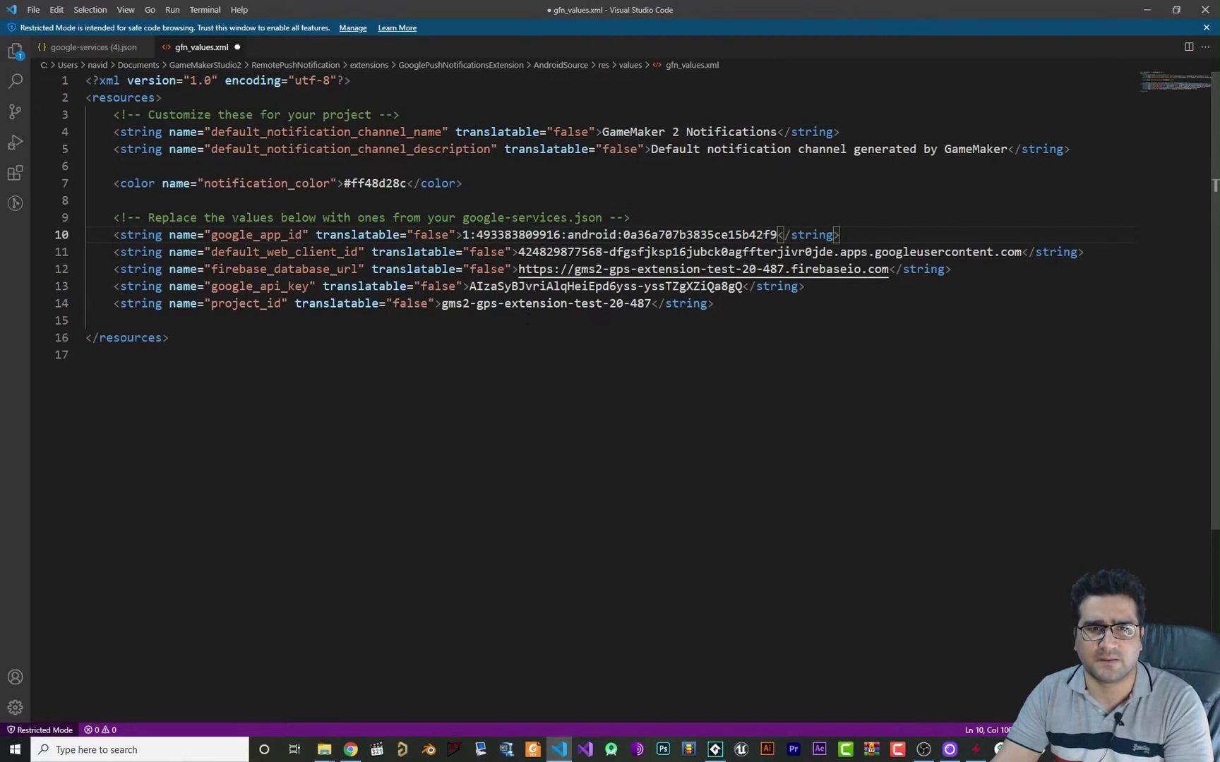
Step: Copy the oauth client_id from JSON line 17 and paste it over line 11's default_web_client_id value
left_click_drag(295, 252, 337, 252)
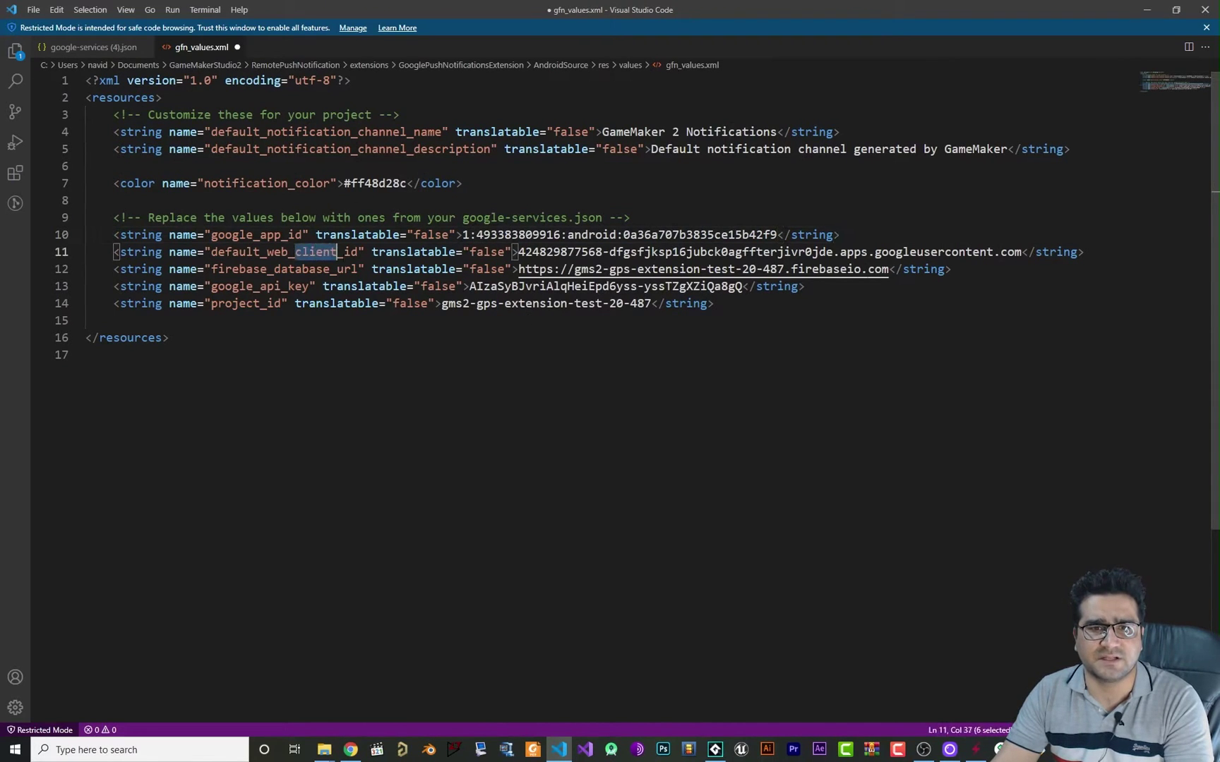
left_click(94, 46)
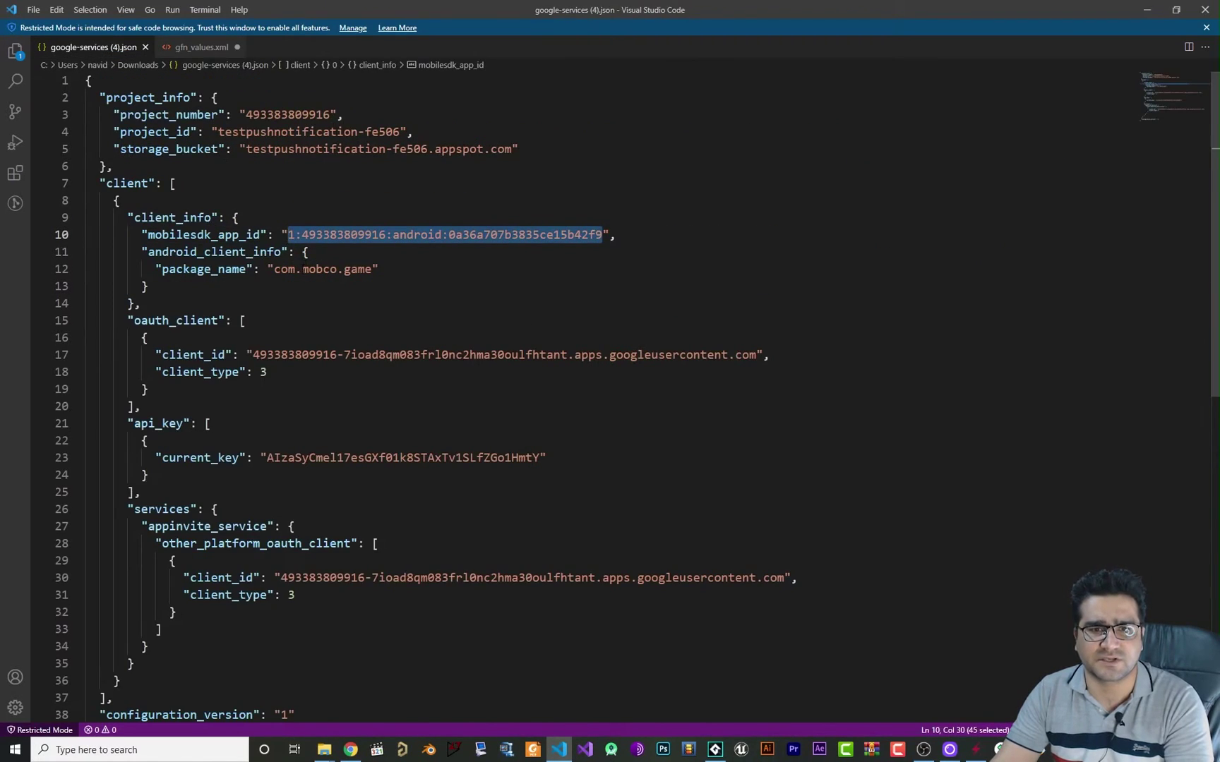
left_click_drag(252, 355, 756, 355)
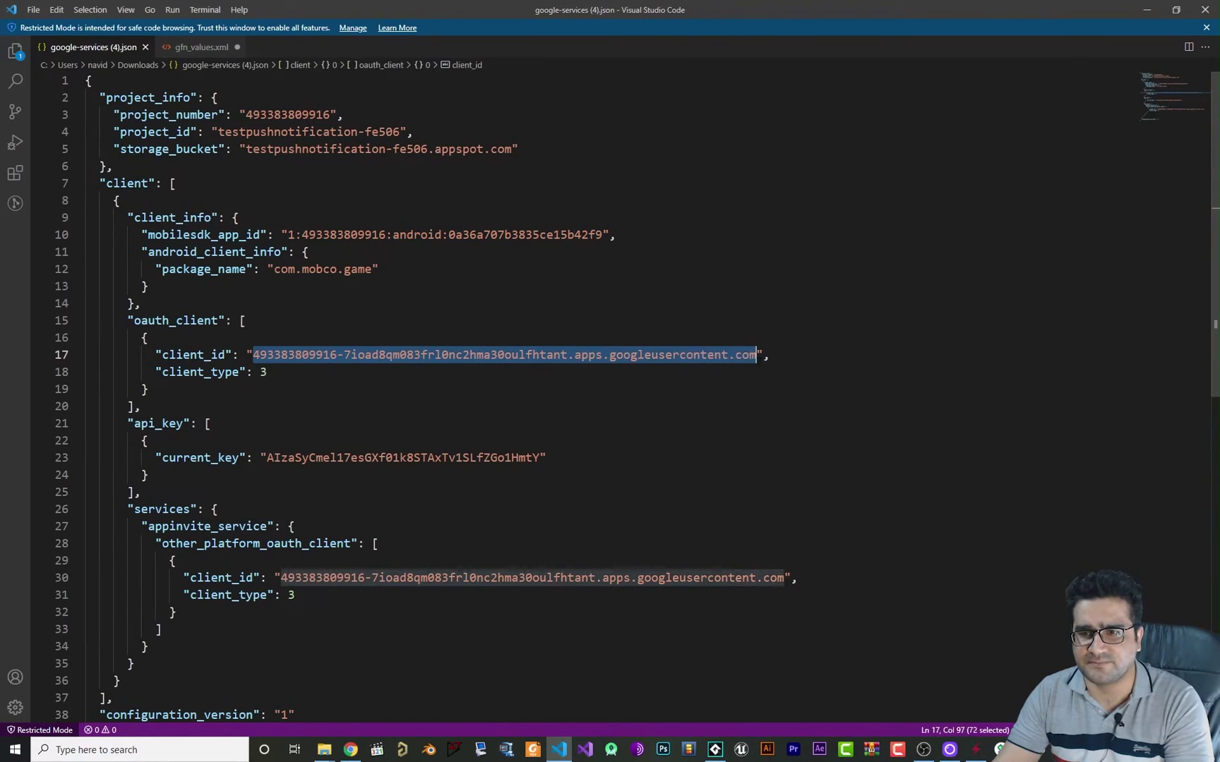
right_click(742, 356)
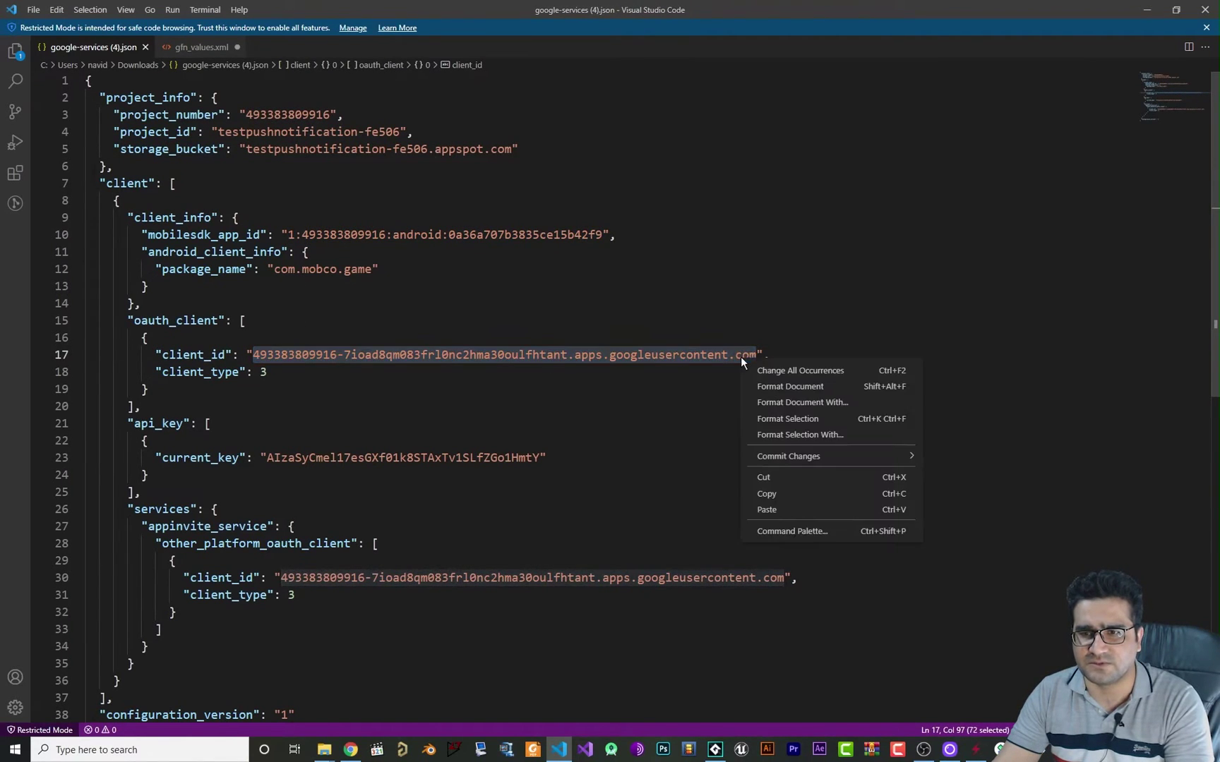
left_click(770, 498)
left_click(202, 46)
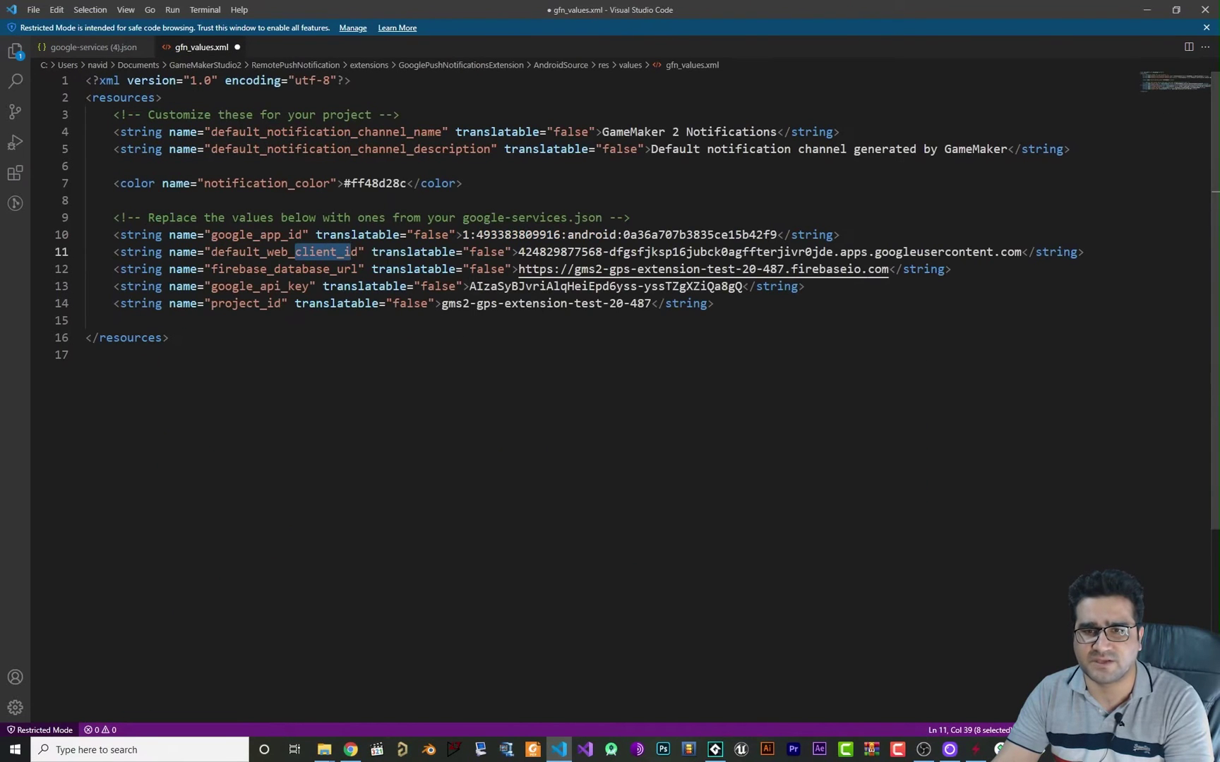
left_click_drag(519, 252, 1021, 252)
right_click(995, 258)
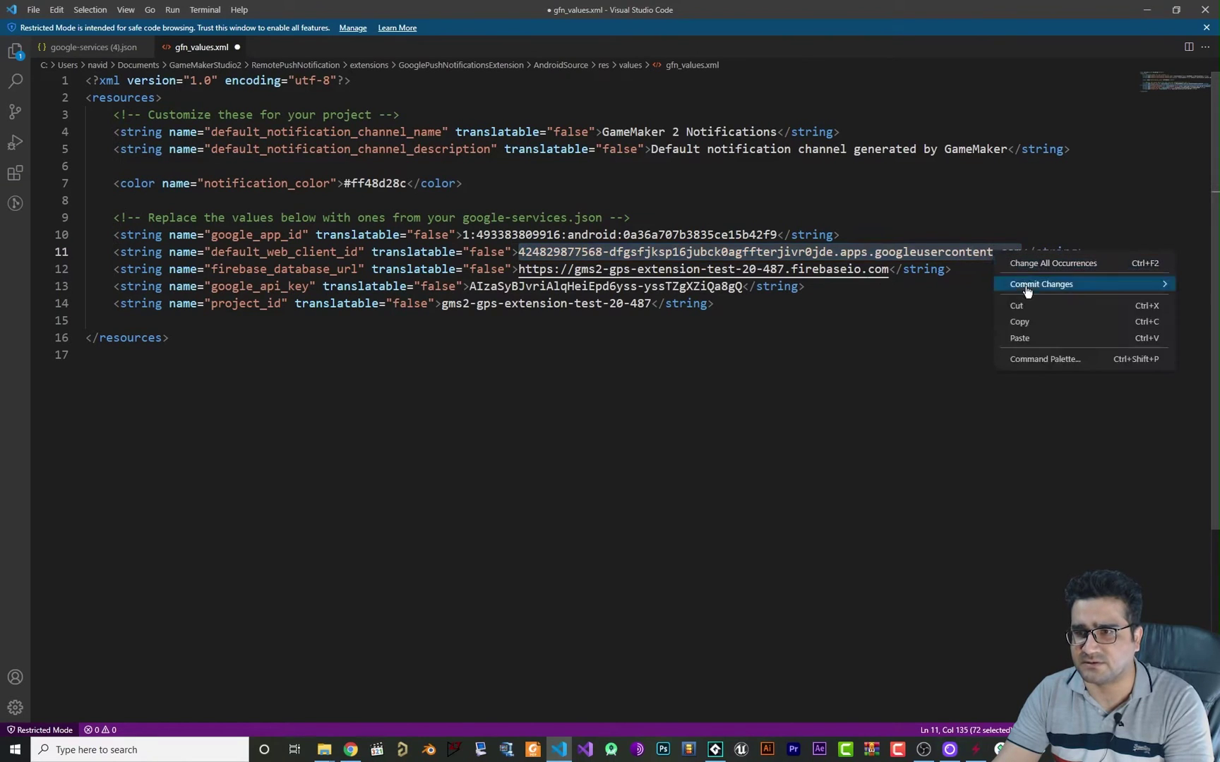
left_click(1023, 334)
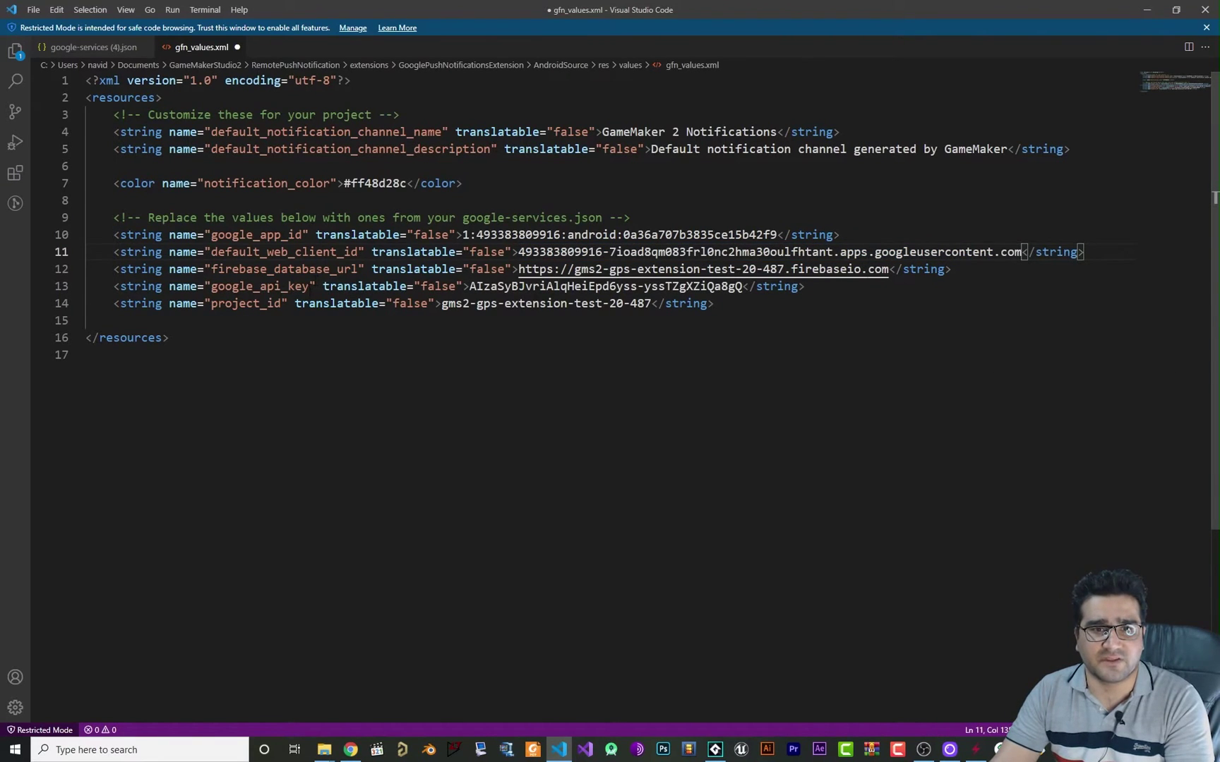
left_click_drag(310, 286, 358, 269)
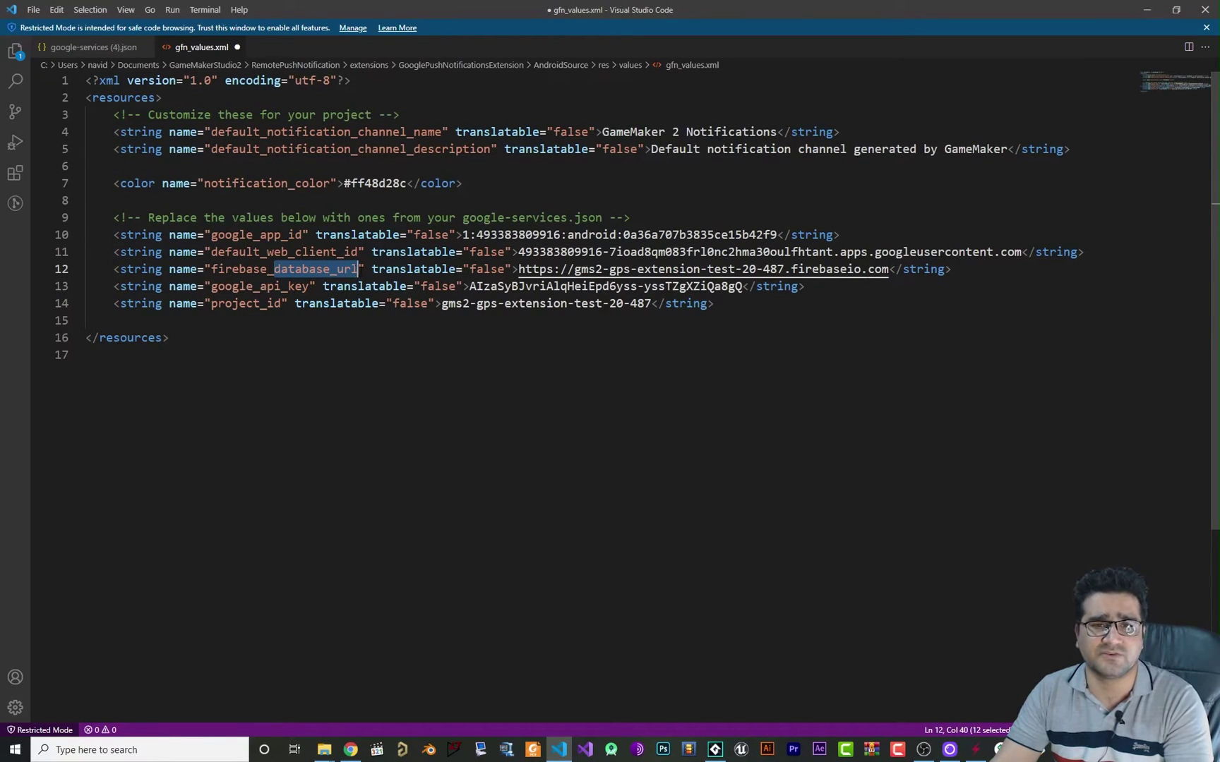
Step: Copy current_key from JSON line 23 and paste it over the google_api_key value on line 13
left_click(309, 286)
left_click_drag(309, 286, 261, 290)
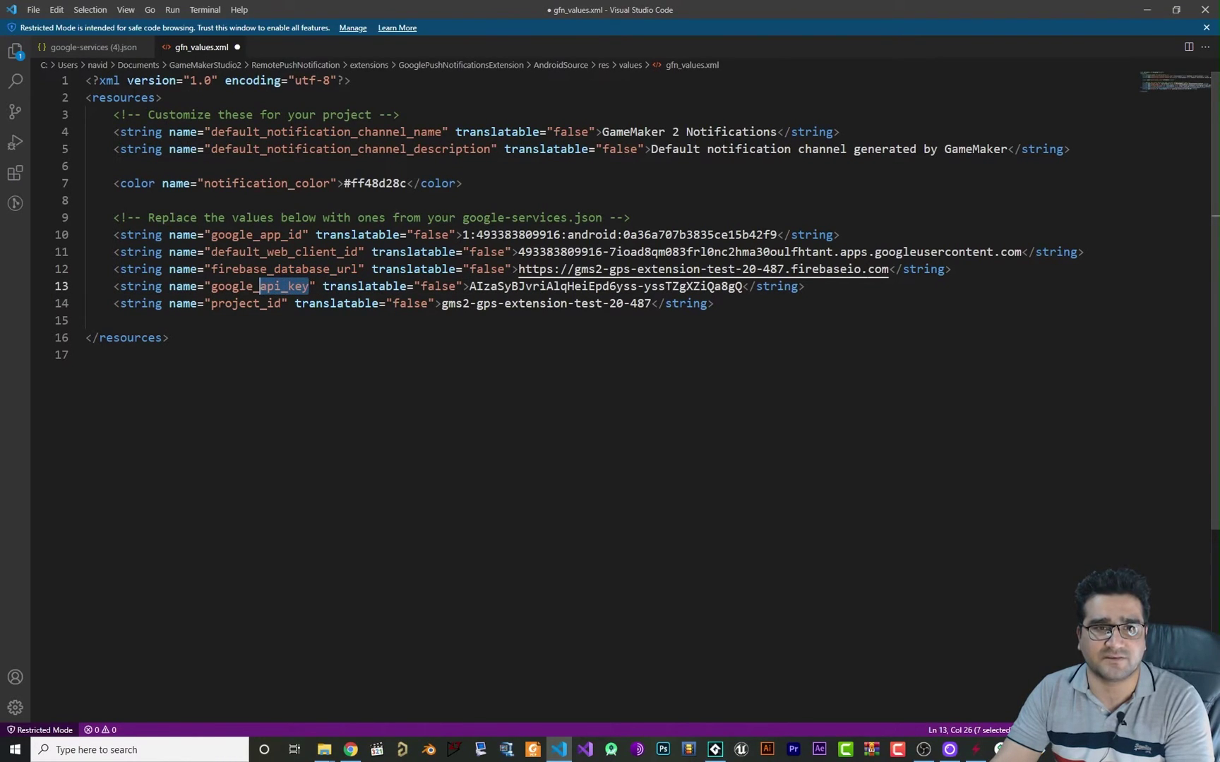
left_click(109, 49)
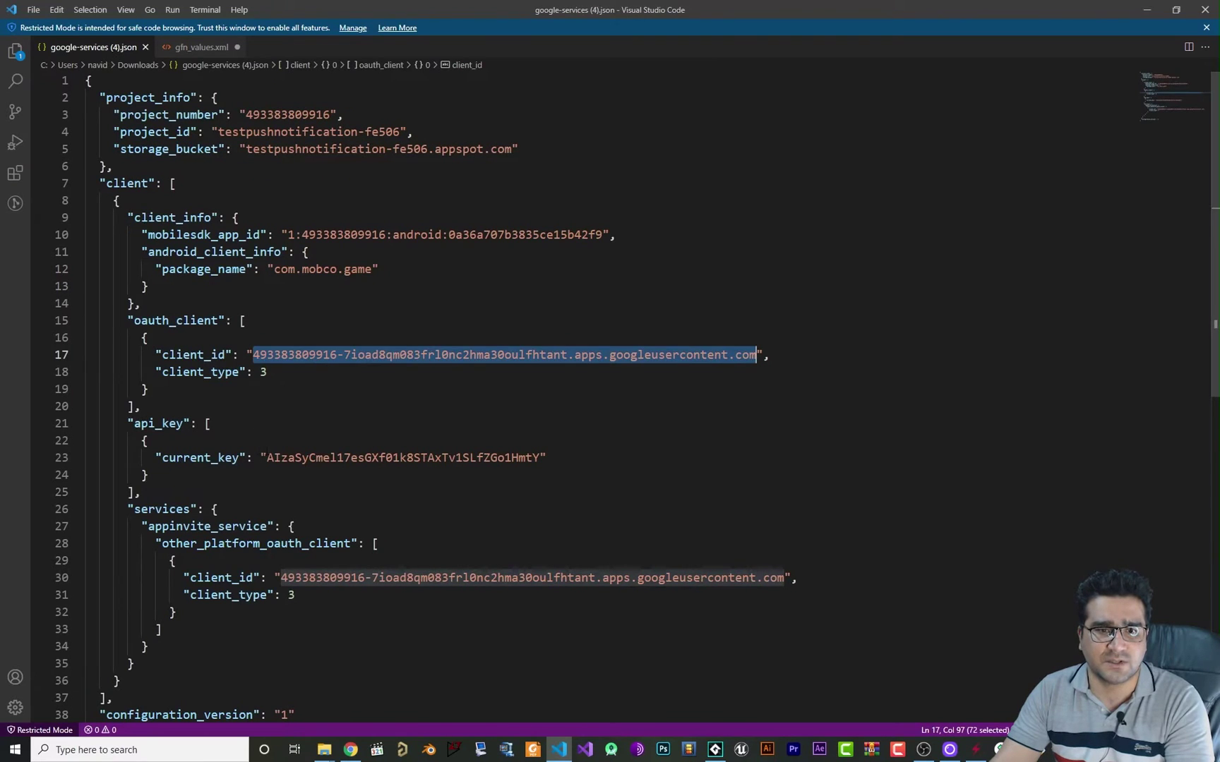
left_click_drag(183, 424, 133, 423)
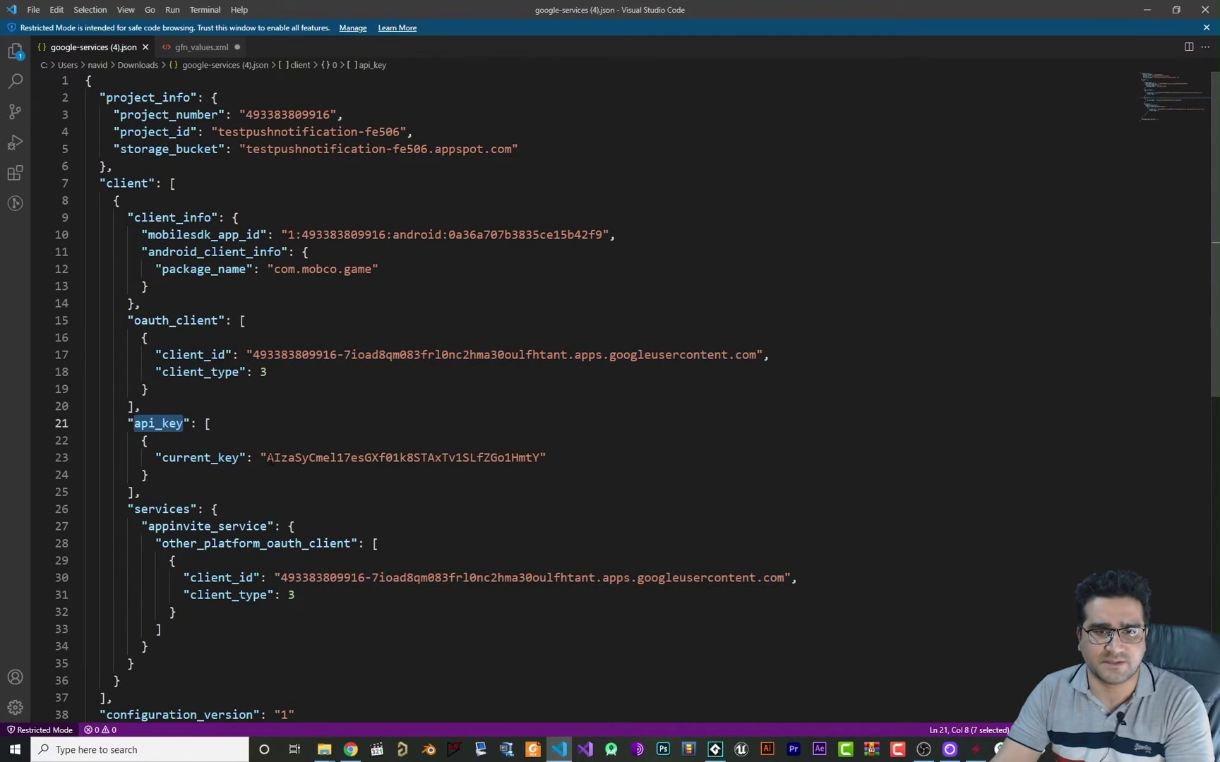
left_click_drag(269, 458, 540, 463)
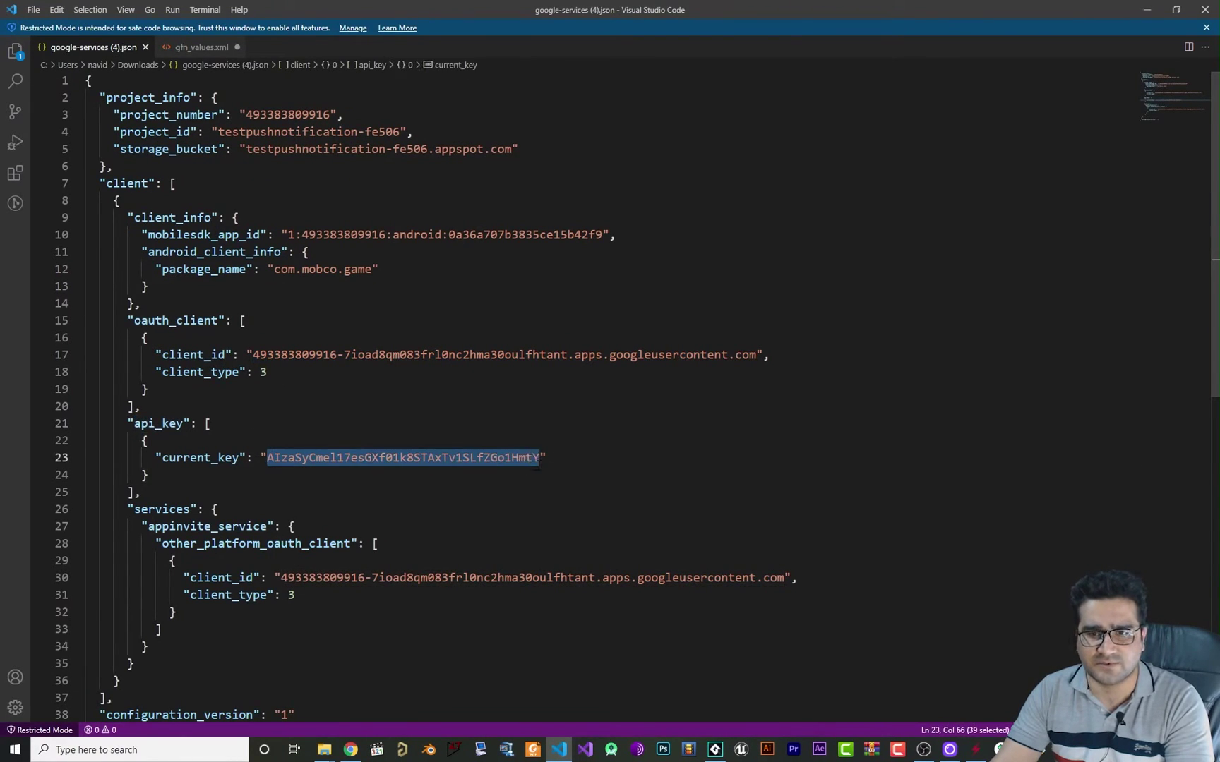
left_click(205, 47)
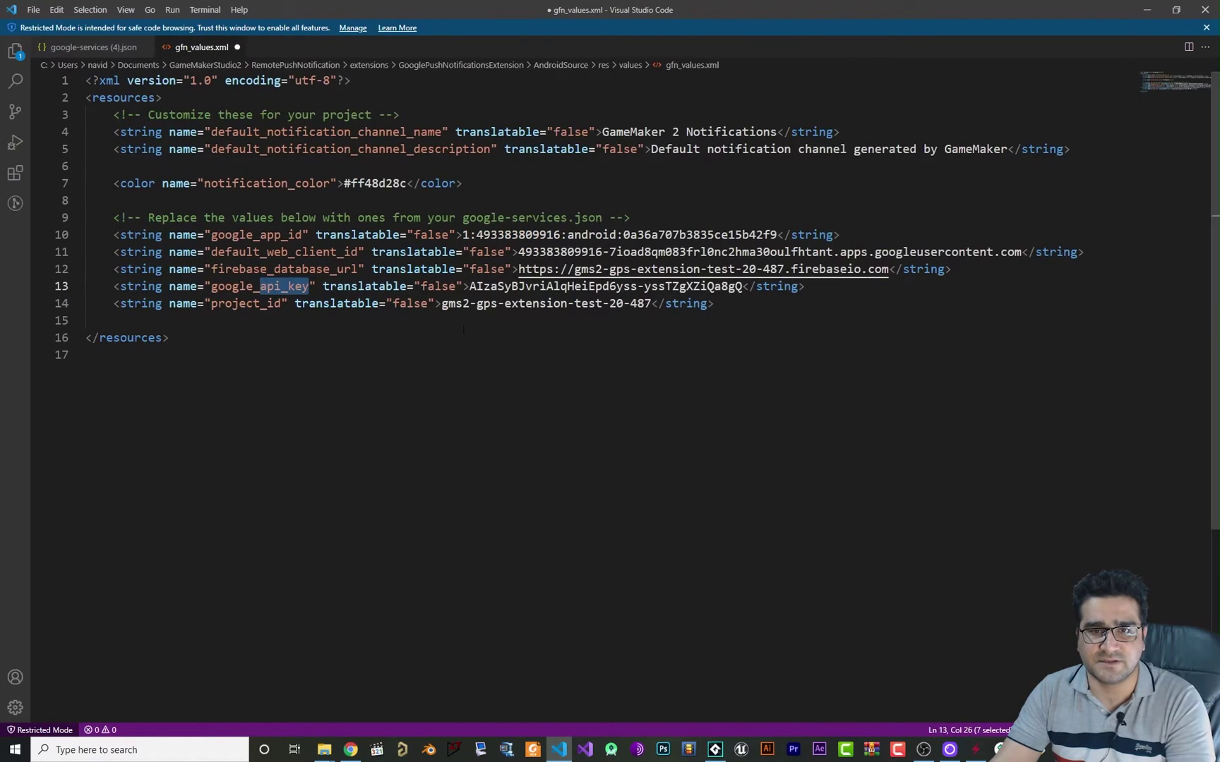
left_click_drag(470, 286, 743, 285)
key("ctrl+v")
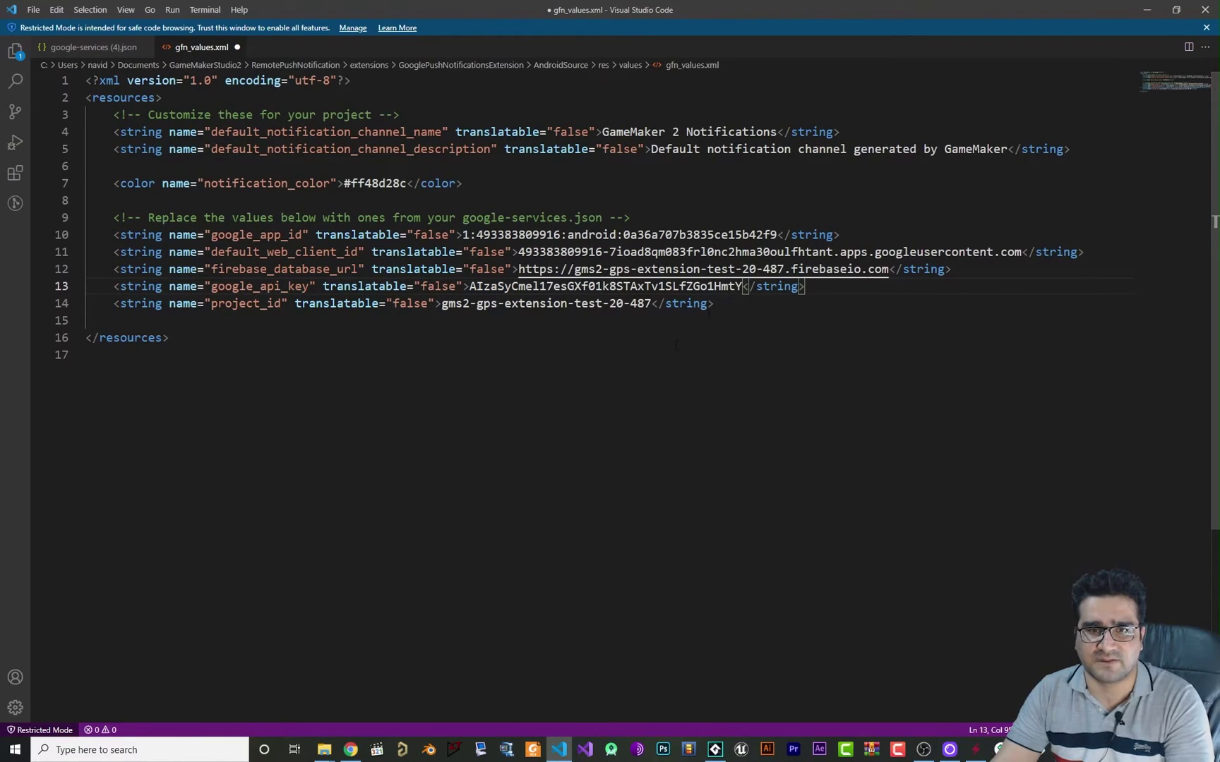
double_click(247, 303)
Step: Set the line 14 project_id in gfn_values.xml to testpushnotification-fe506 from google-services (4).json, and save
left_click(94, 47)
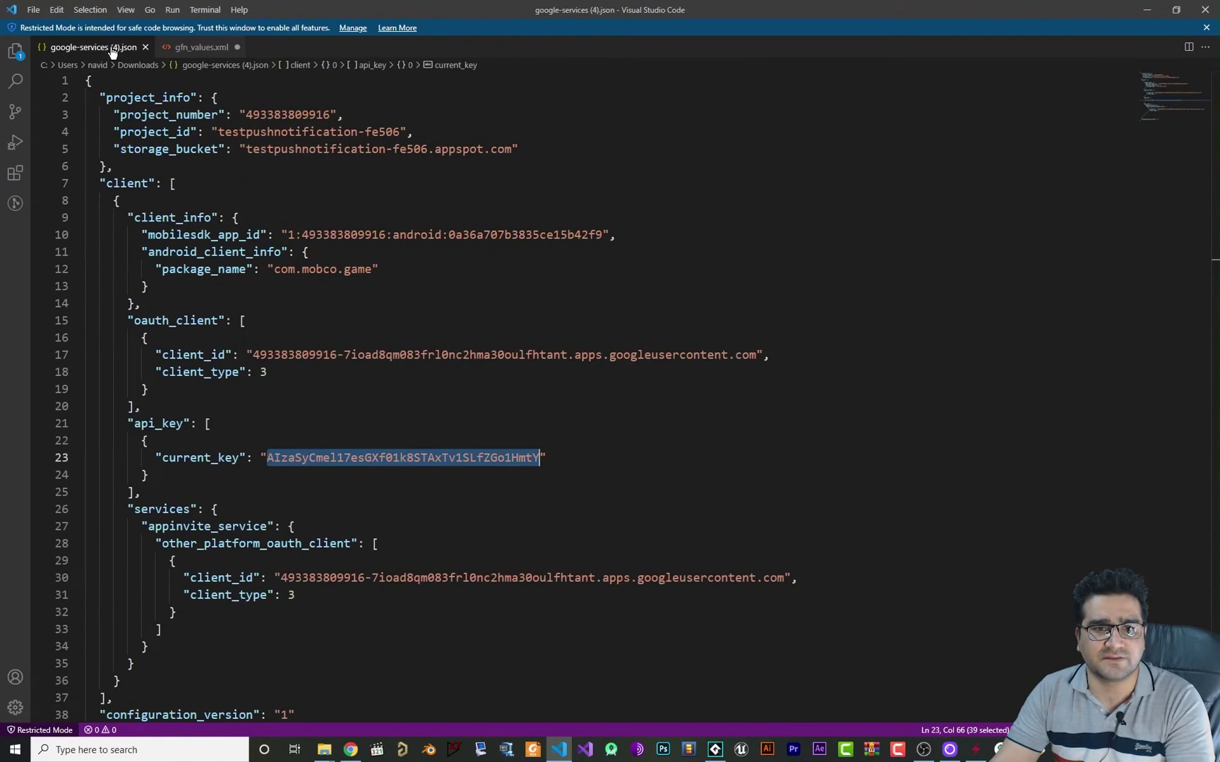
double_click(180, 131)
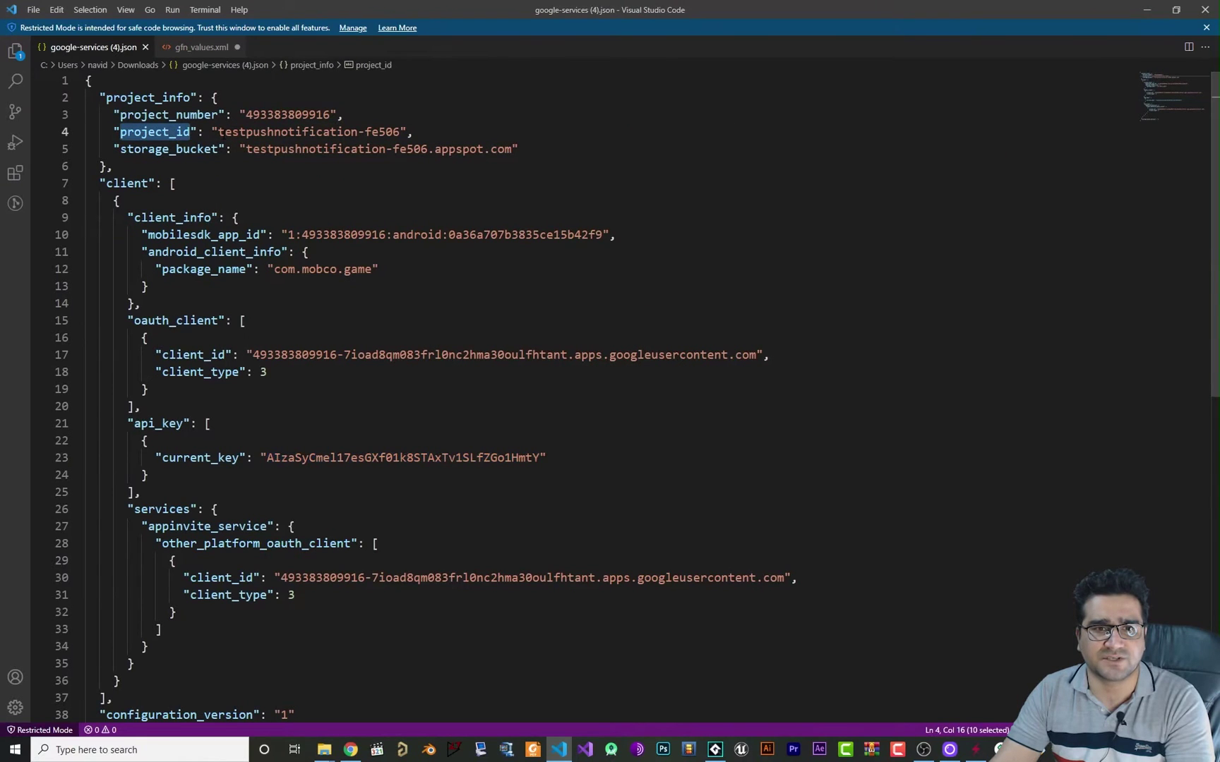
left_click_drag(218, 131, 400, 131)
key("ctrl+c")
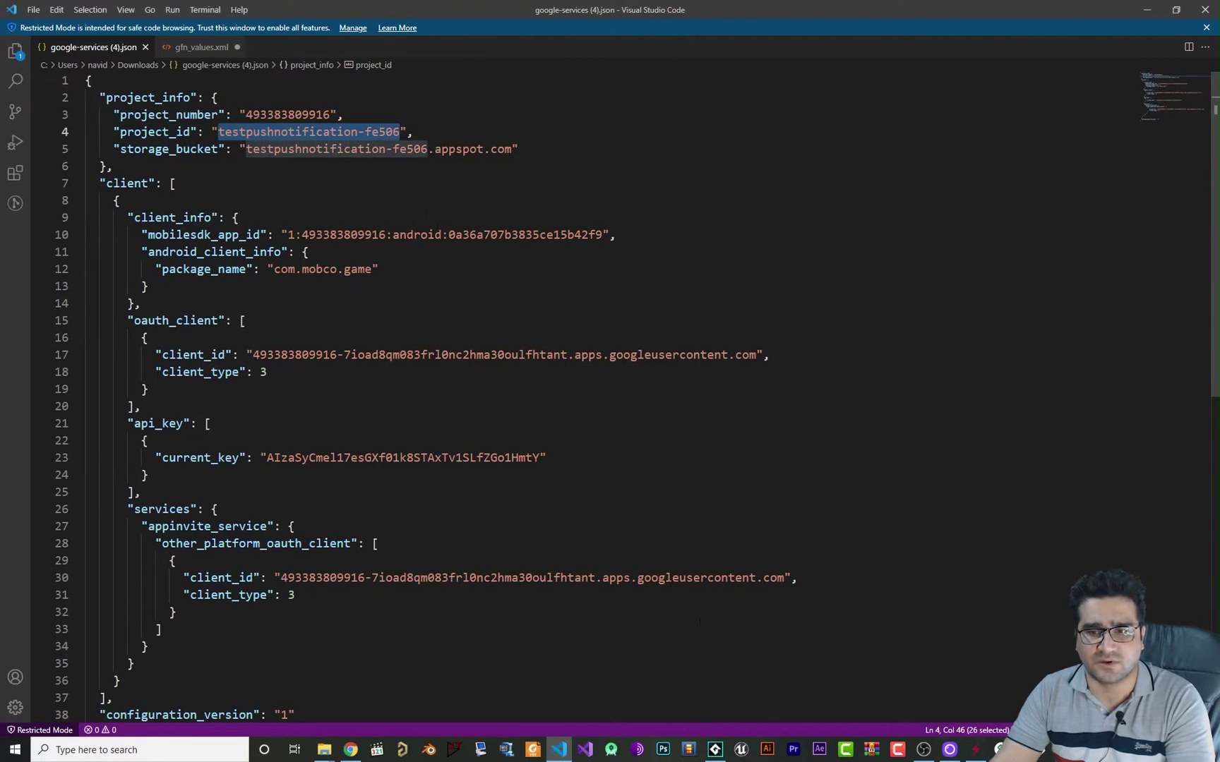
key("ctrl+Tab")
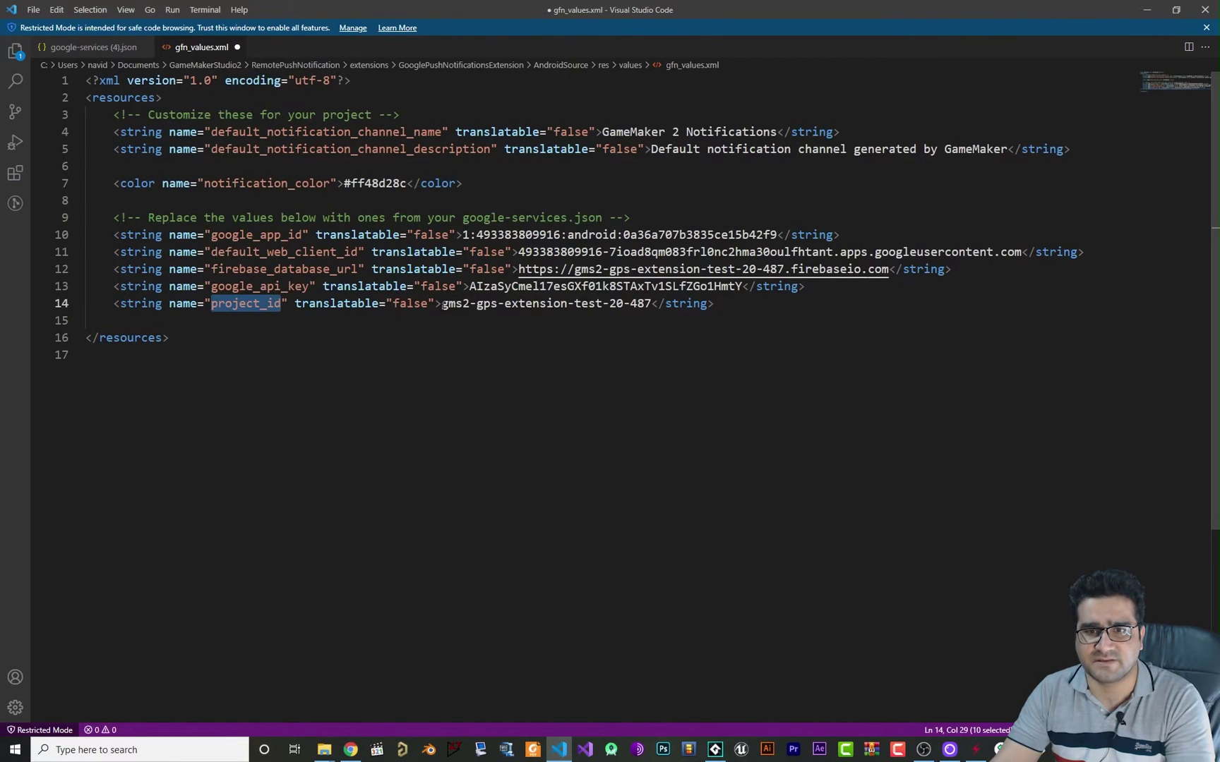
left_click_drag(444, 304, 651, 304)
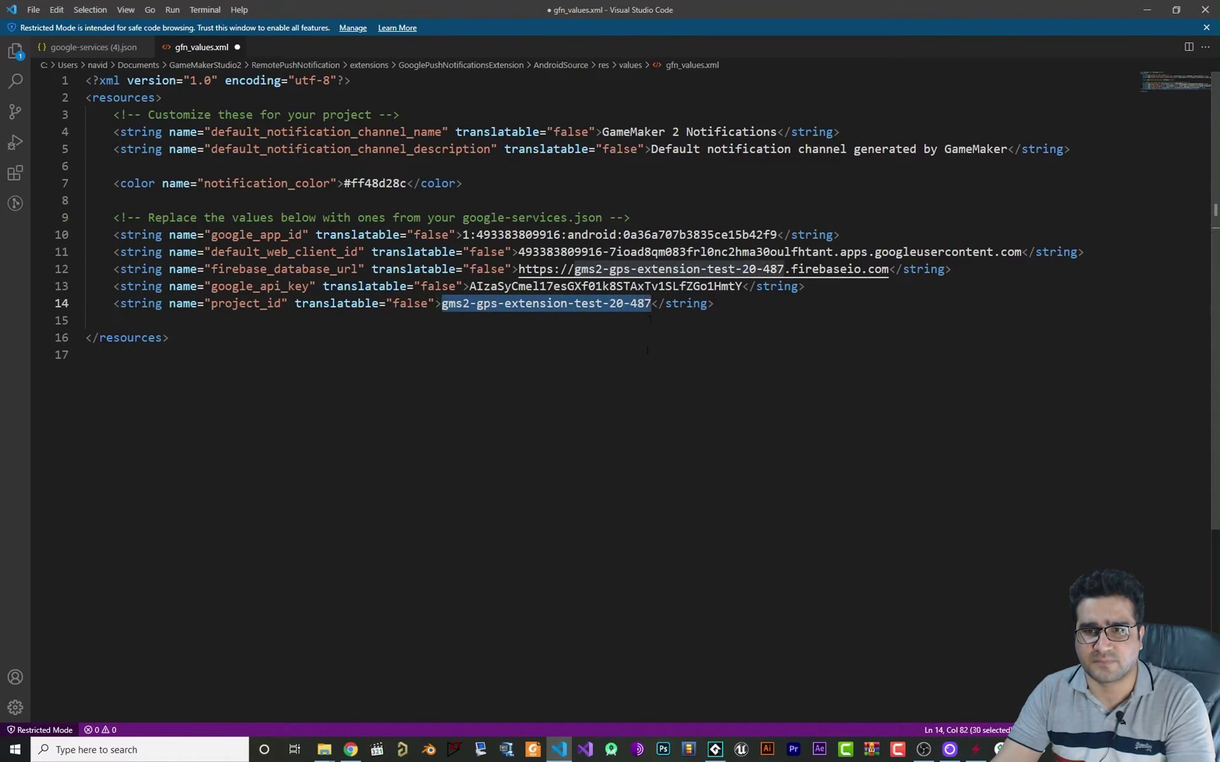
key("ctrl+v")
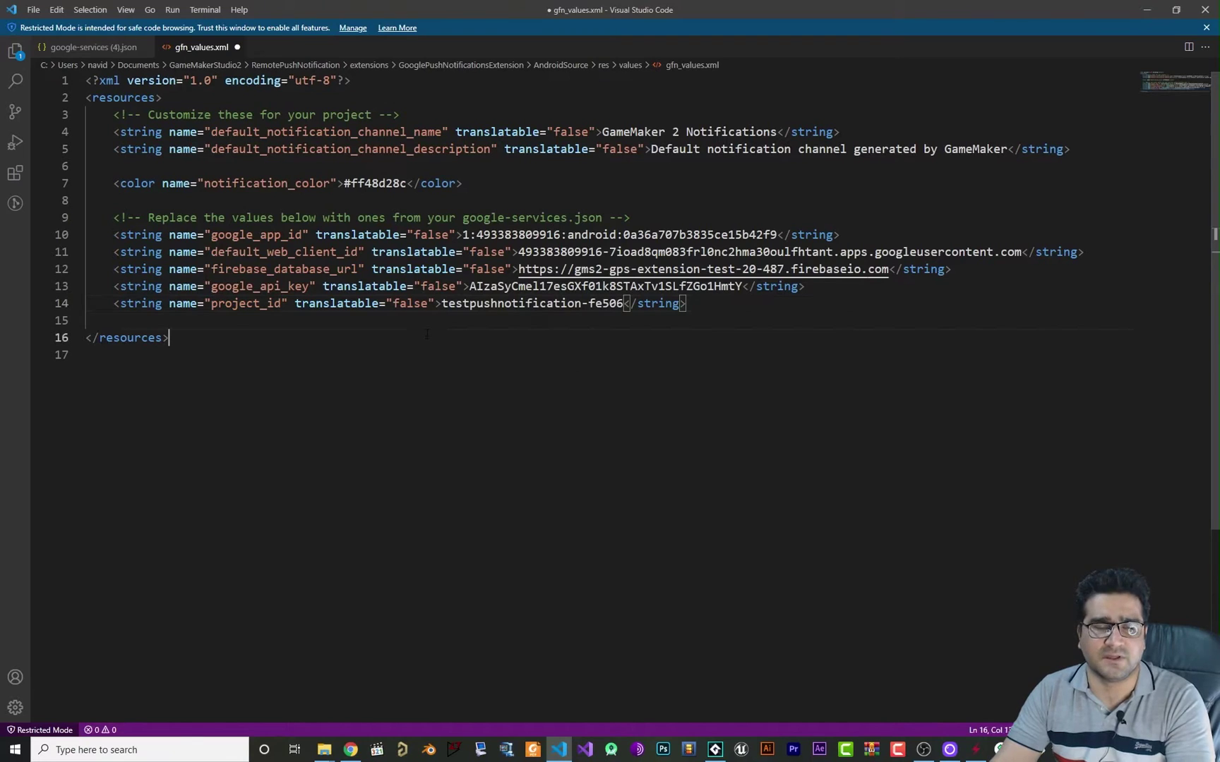
key("Down")
key("Down")
key("ctrl+s")
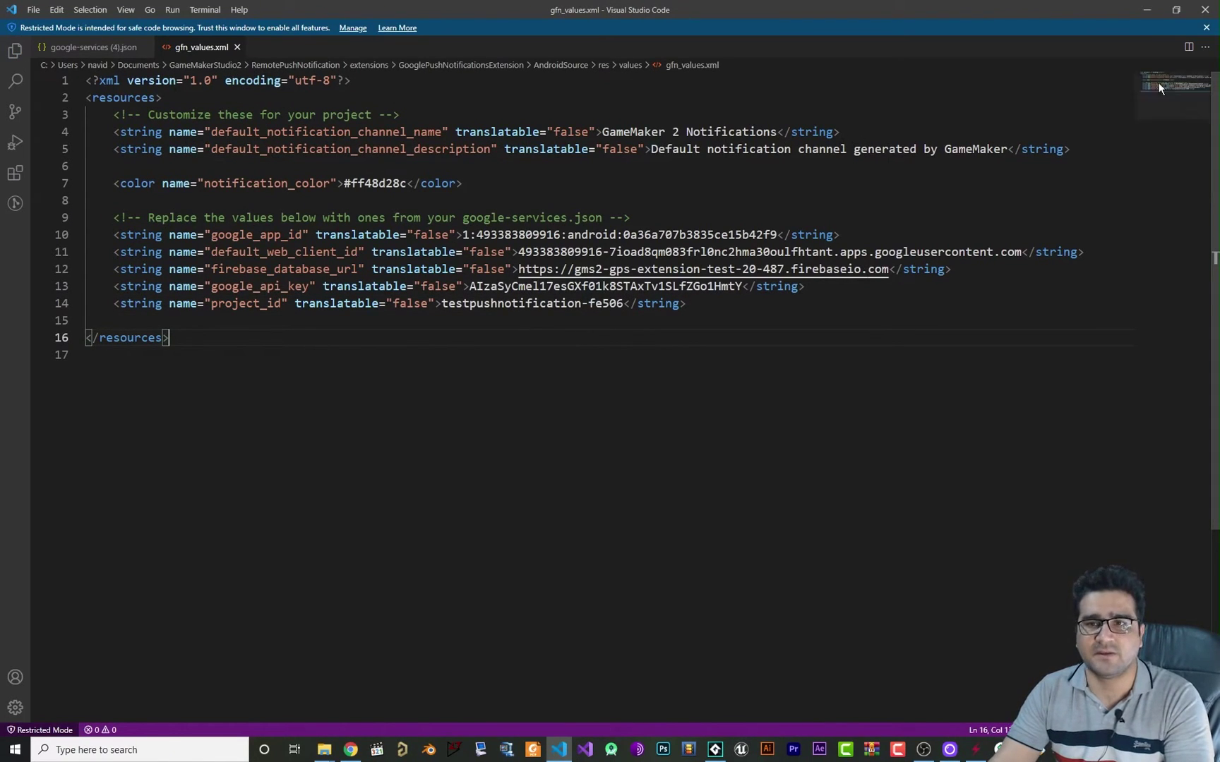
left_click(1148, 8)
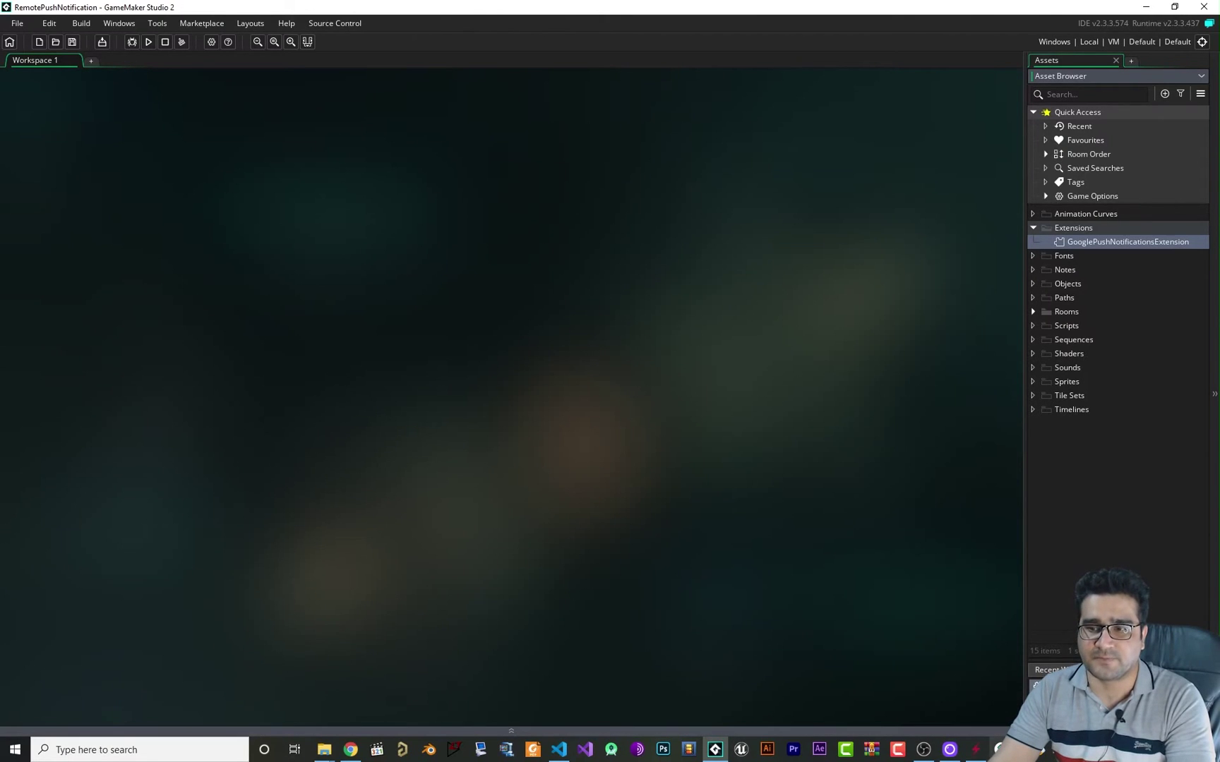
Step: Set the build target to Android on the x86 emulator device
left_click_drag(960, 130, 308, 96)
left_click(1202, 42)
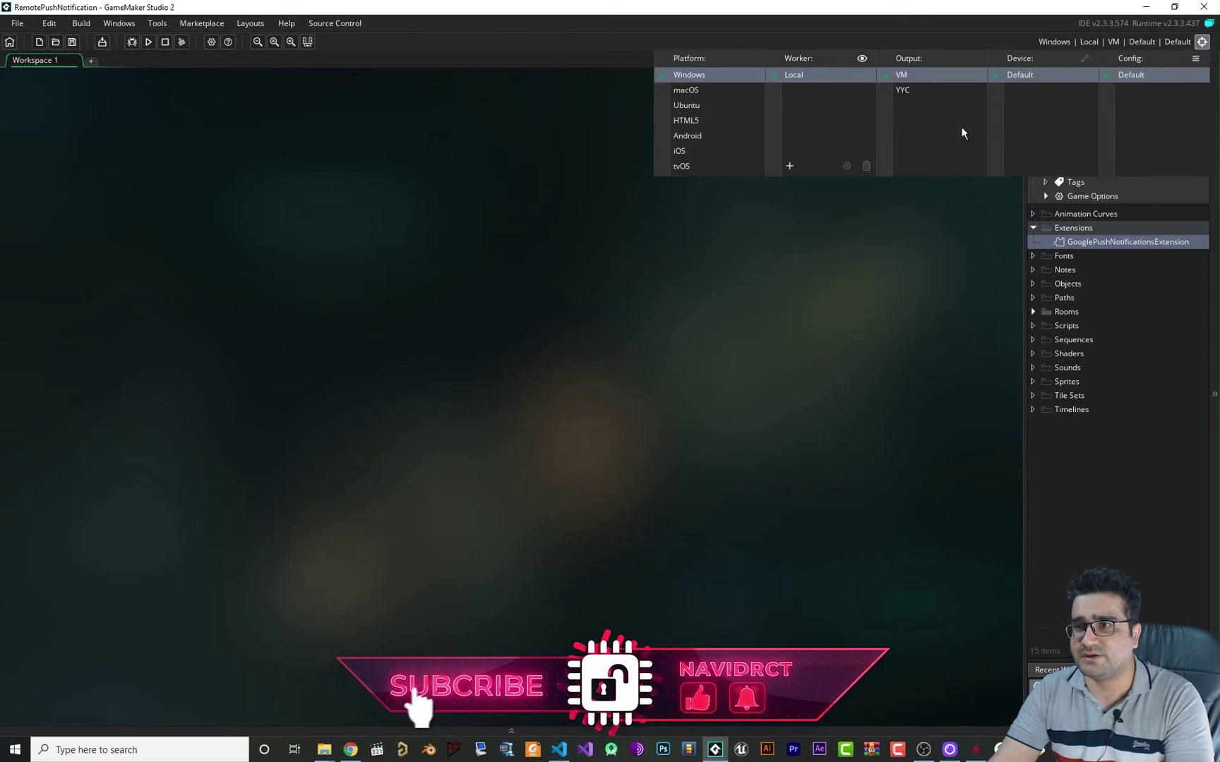
left_click(710, 136)
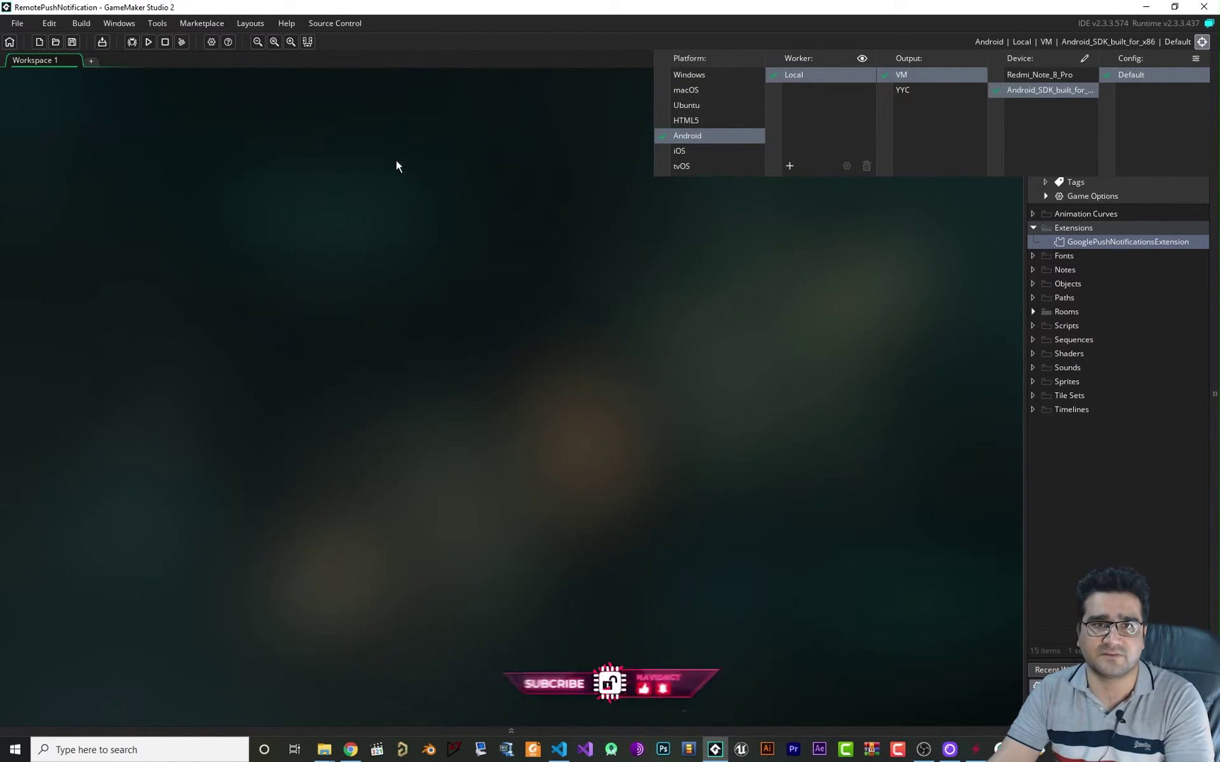
left_click(247, 91)
Step: Enable x86, Arm64 and x86_64 architectures in the Android game options
left_click(209, 41)
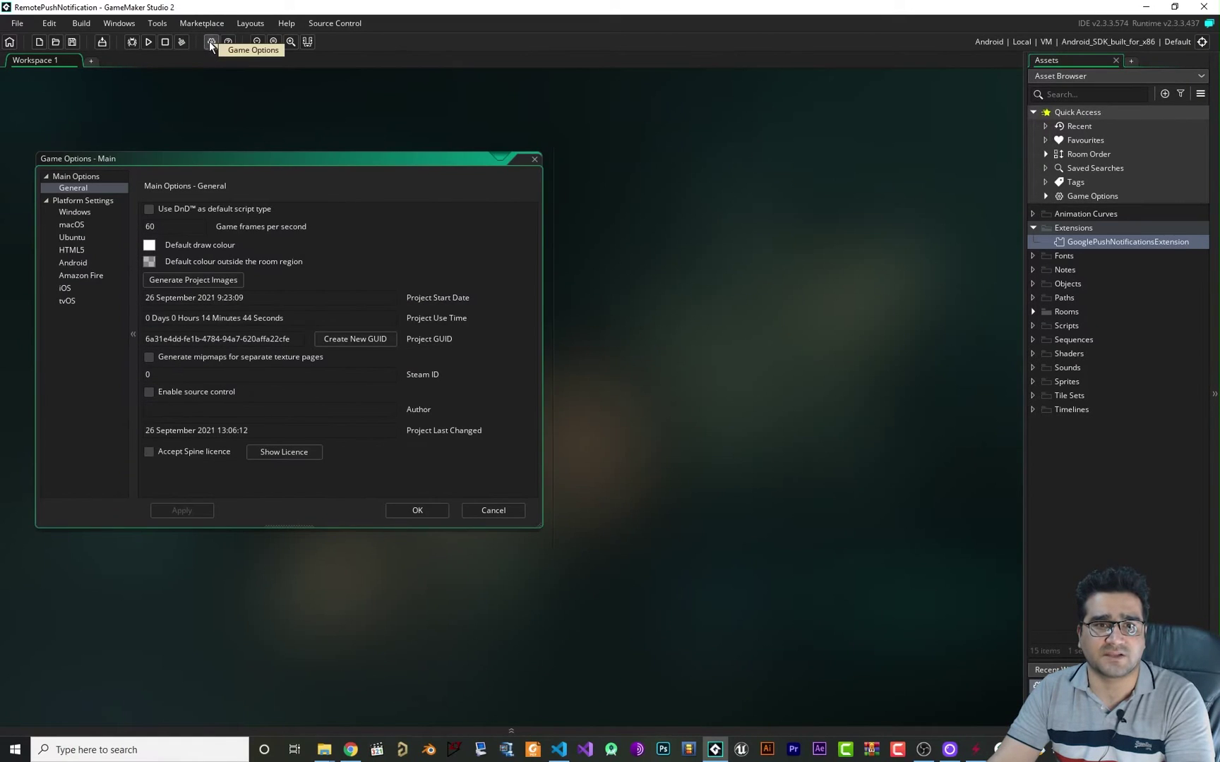
left_click(78, 266)
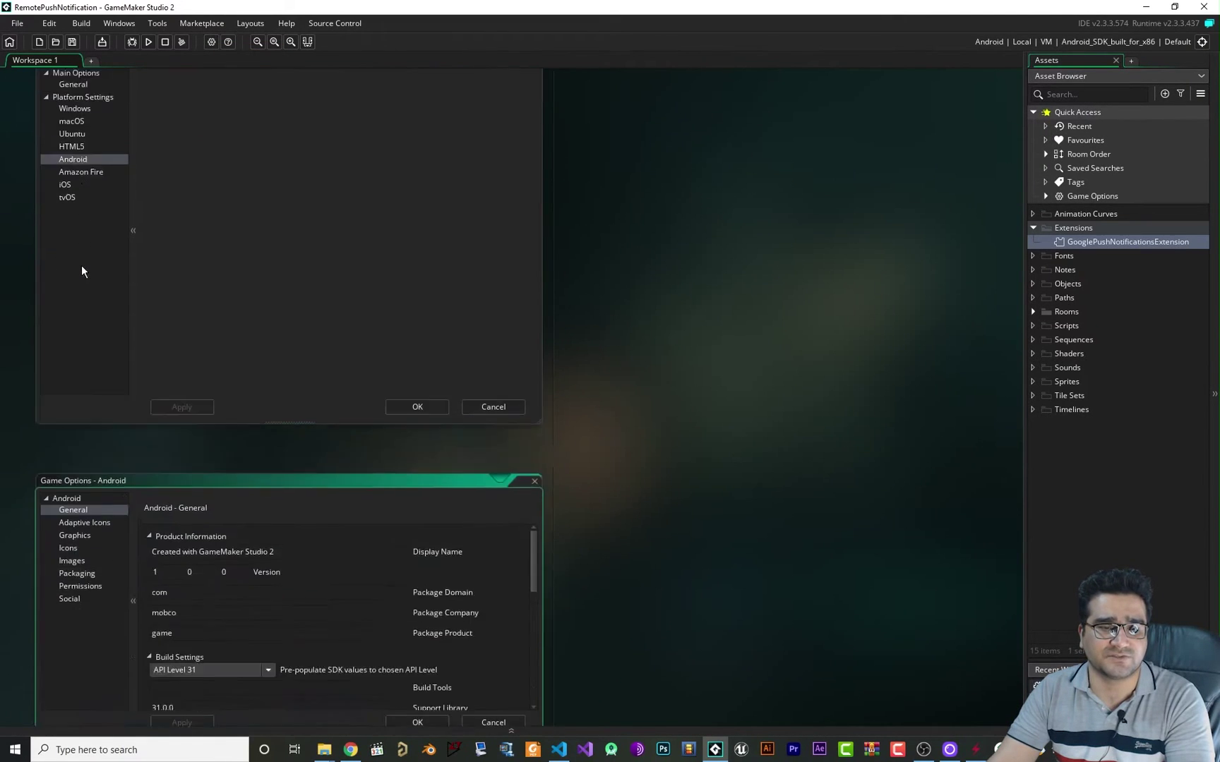
scroll(177, 449, "down", 3)
left_click(156, 427)
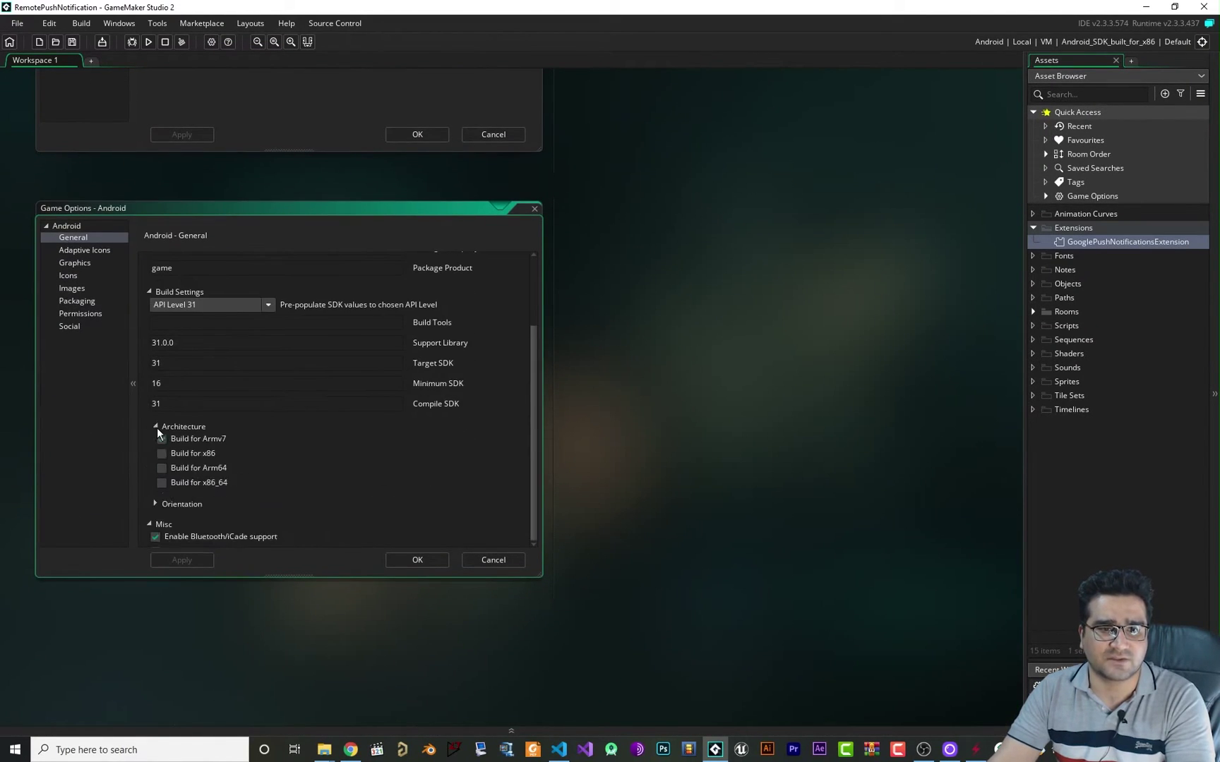
left_click(161, 454)
left_click(164, 469)
left_click(161, 483)
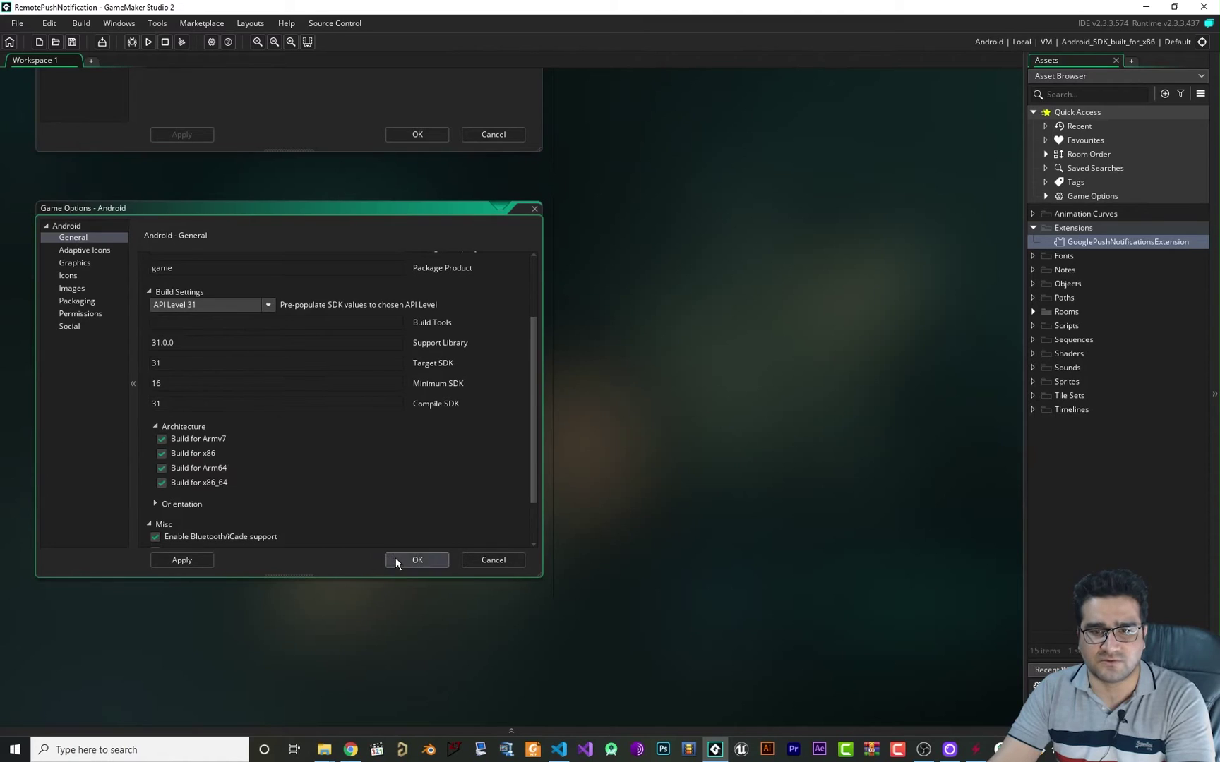
left_click(413, 560)
left_click(415, 136)
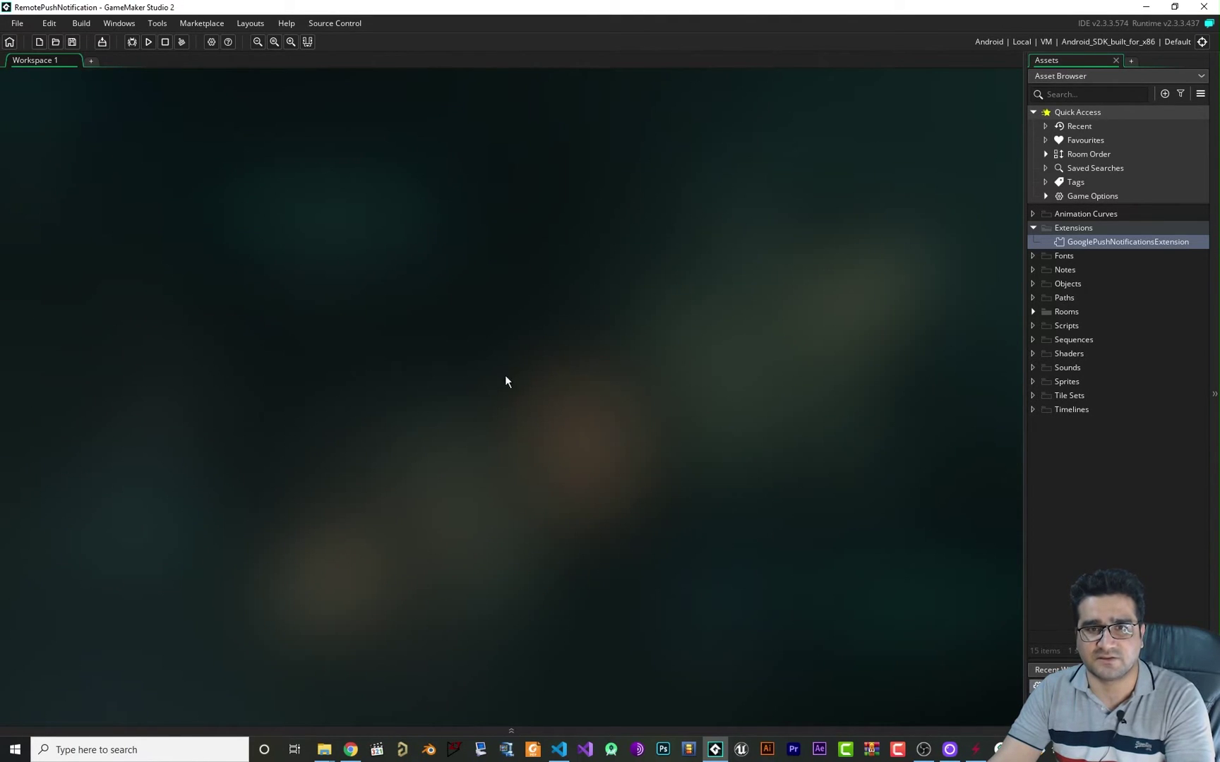
Step: Run the game on the emulator and select the token after 'FCM registration token refreshed:' in the output
left_click(150, 43)
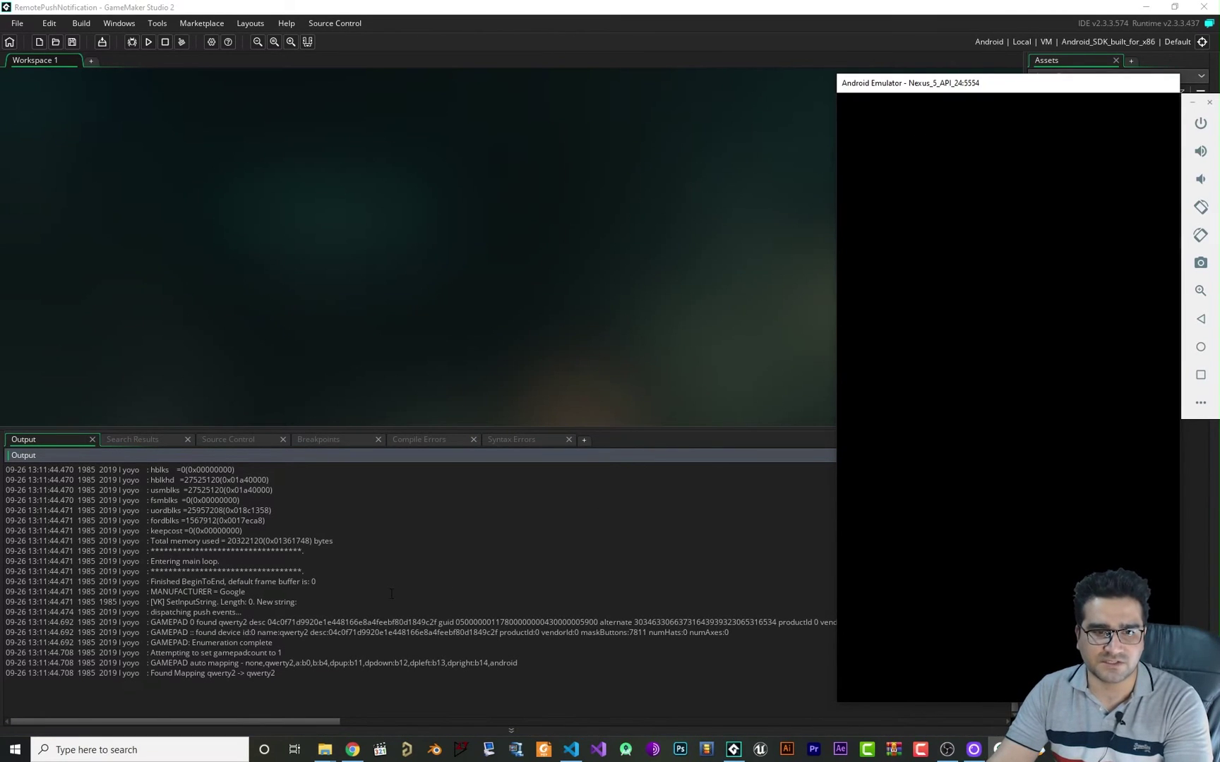
left_click(430, 594)
scroll(361, 618, "up", 5)
scroll(361, 617, "up", 2)
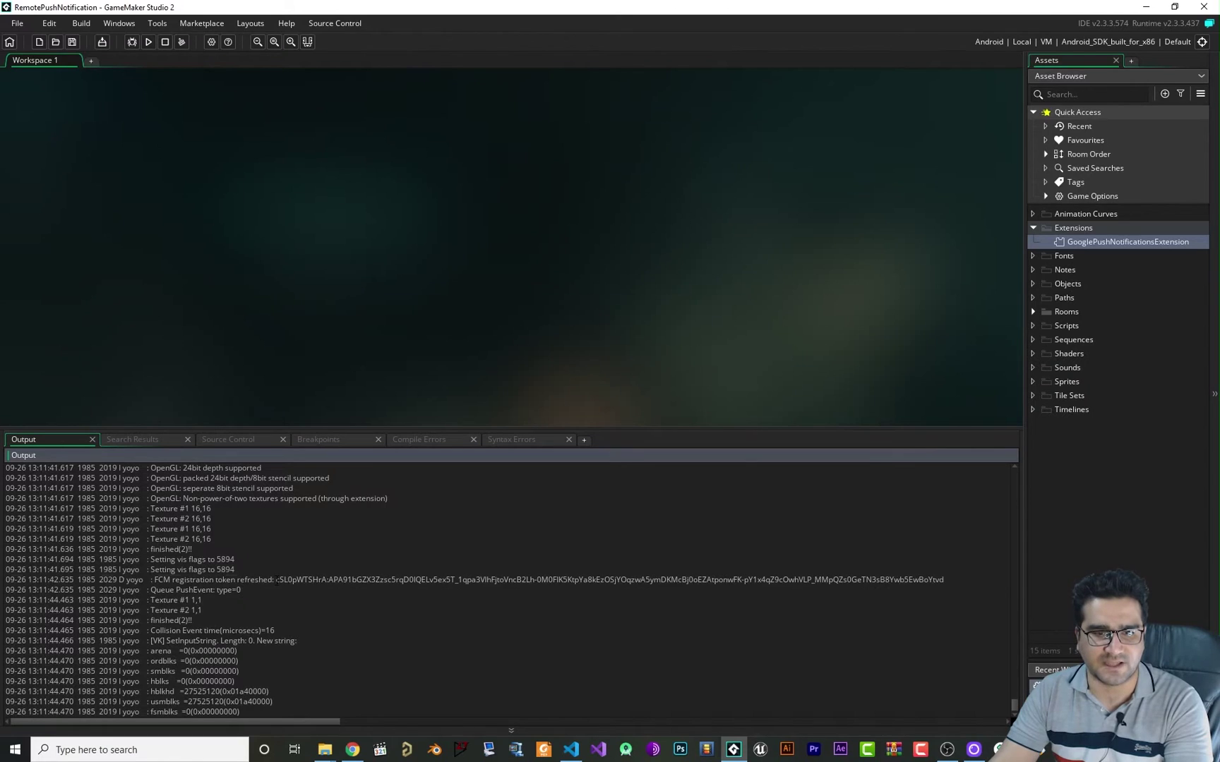
left_click_drag(276, 580, 948, 580)
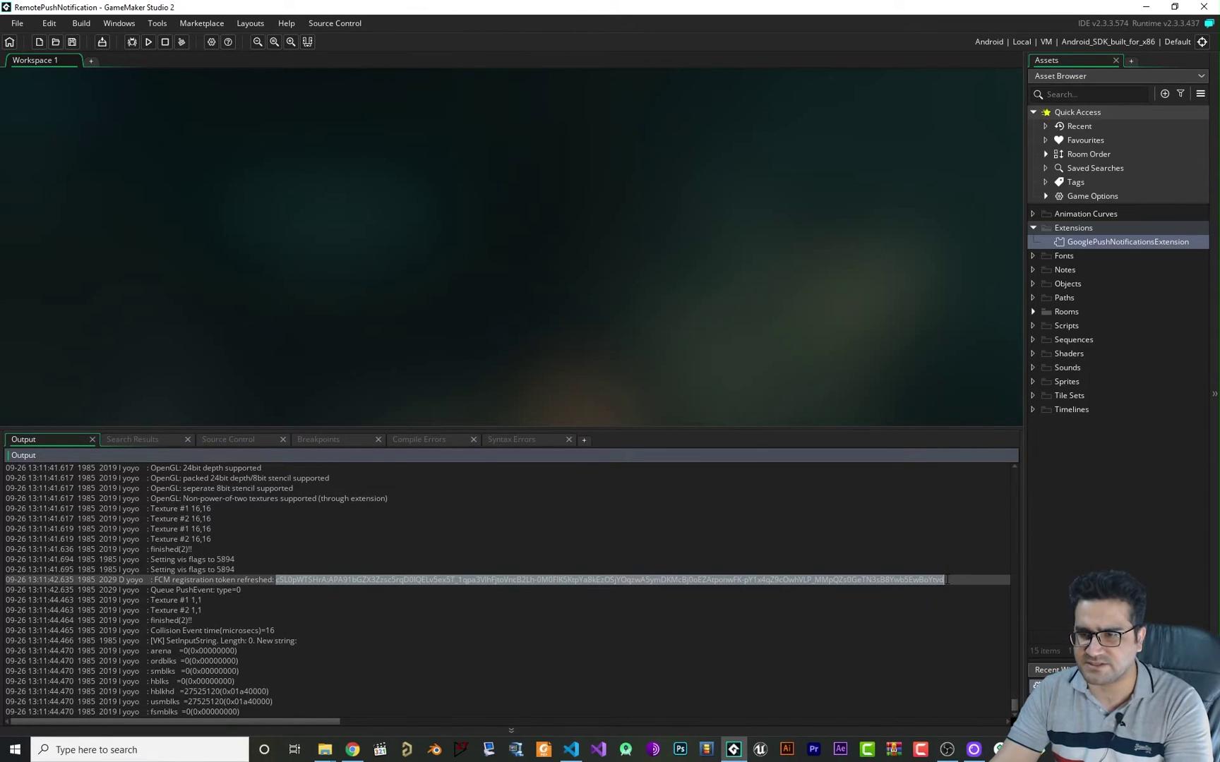
Step: Copy the selected FCM token and go back to the Firebase Compose notification page
right_click(926, 579)
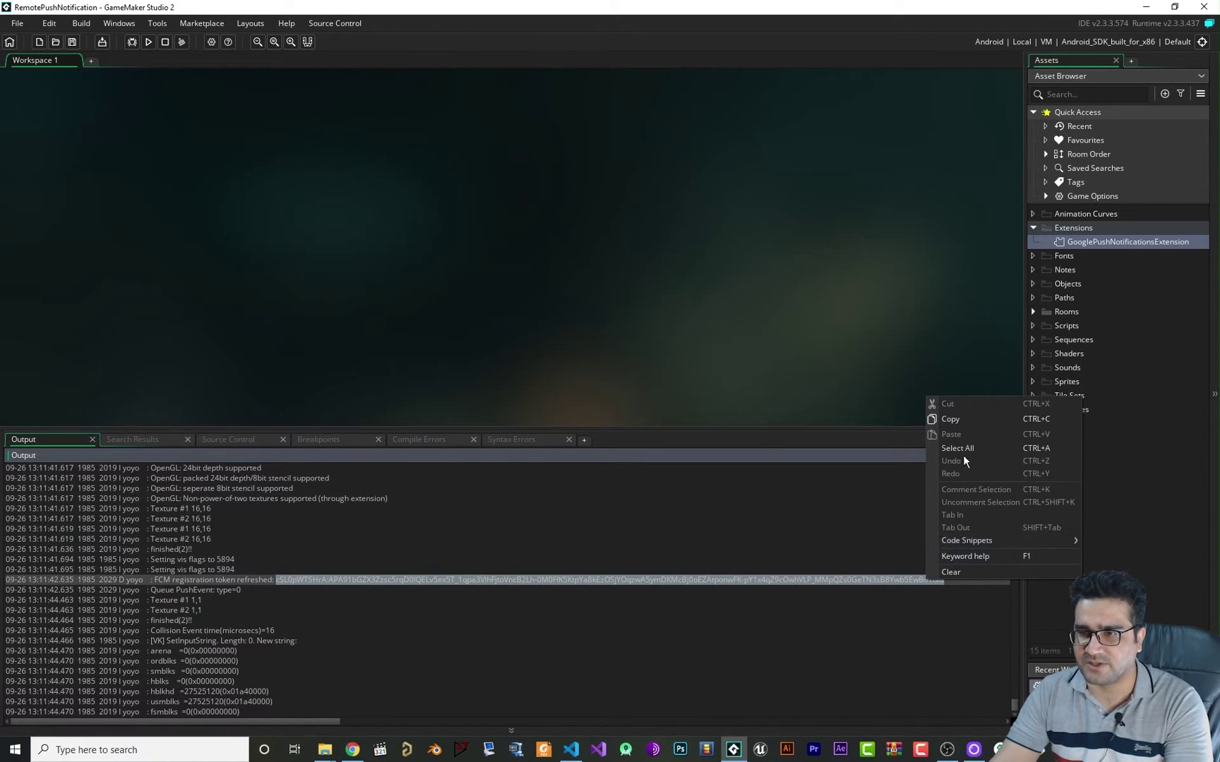
left_click(965, 422)
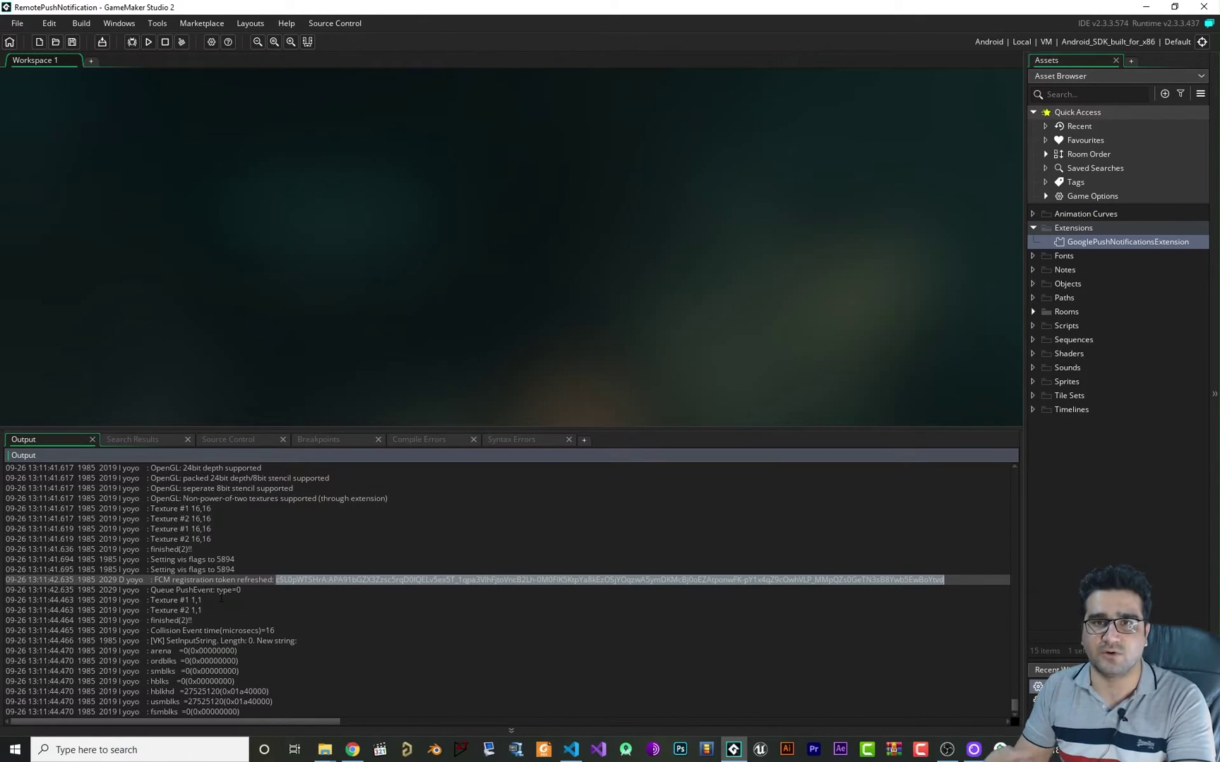
key("alt+Tab")
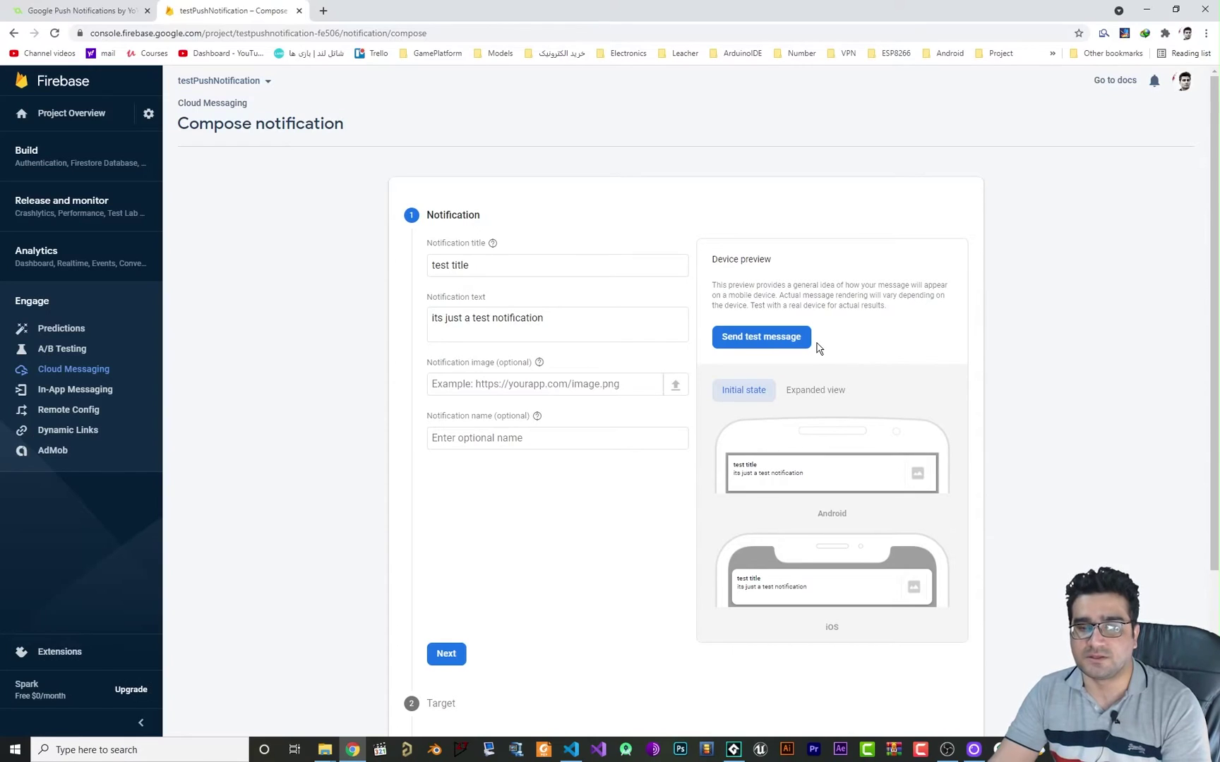
Step: Add the pasted FCM token as a test device and send the test message to it
left_click(780, 345)
left_click(612, 399)
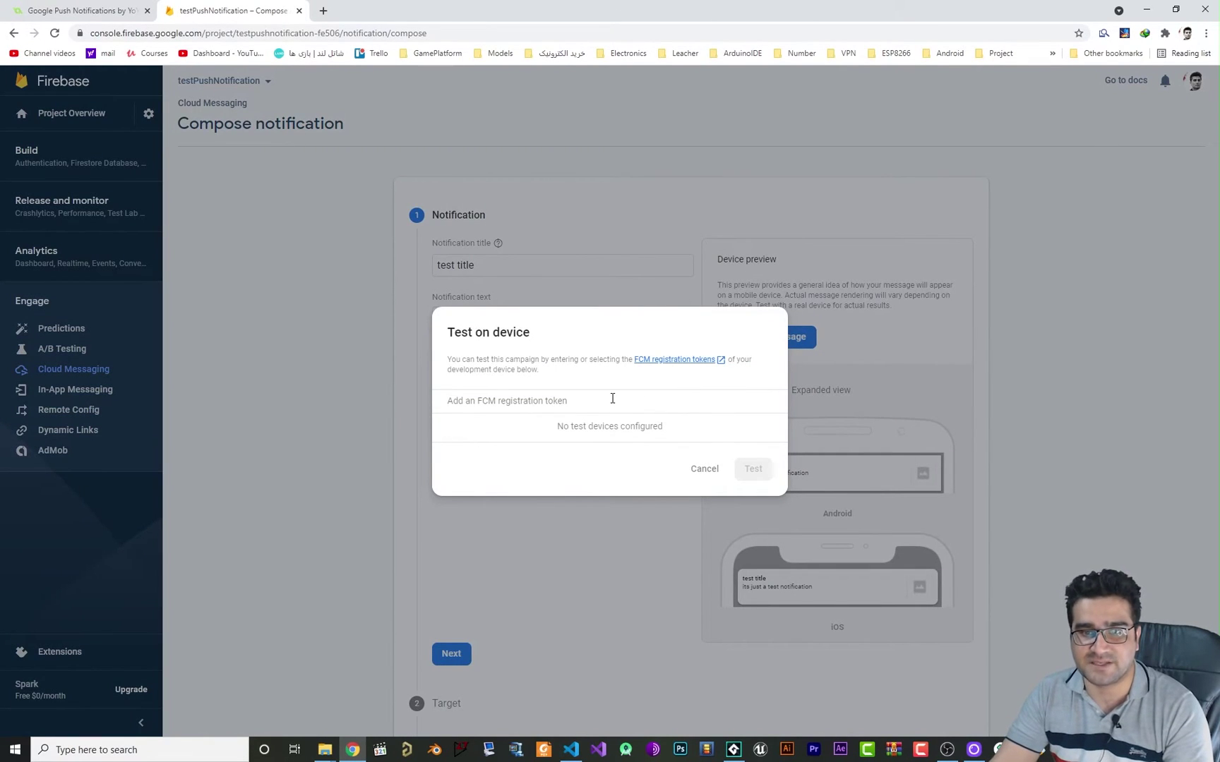
key("ctrl+v")
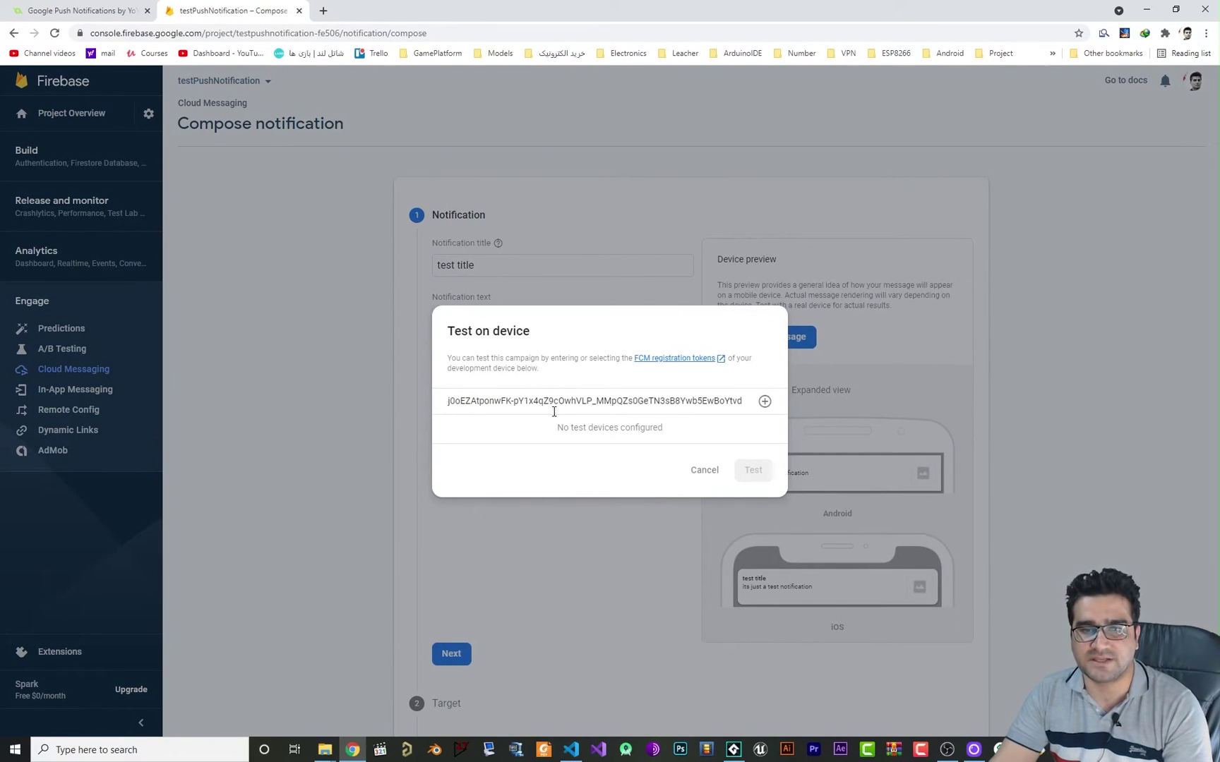
left_click(764, 402)
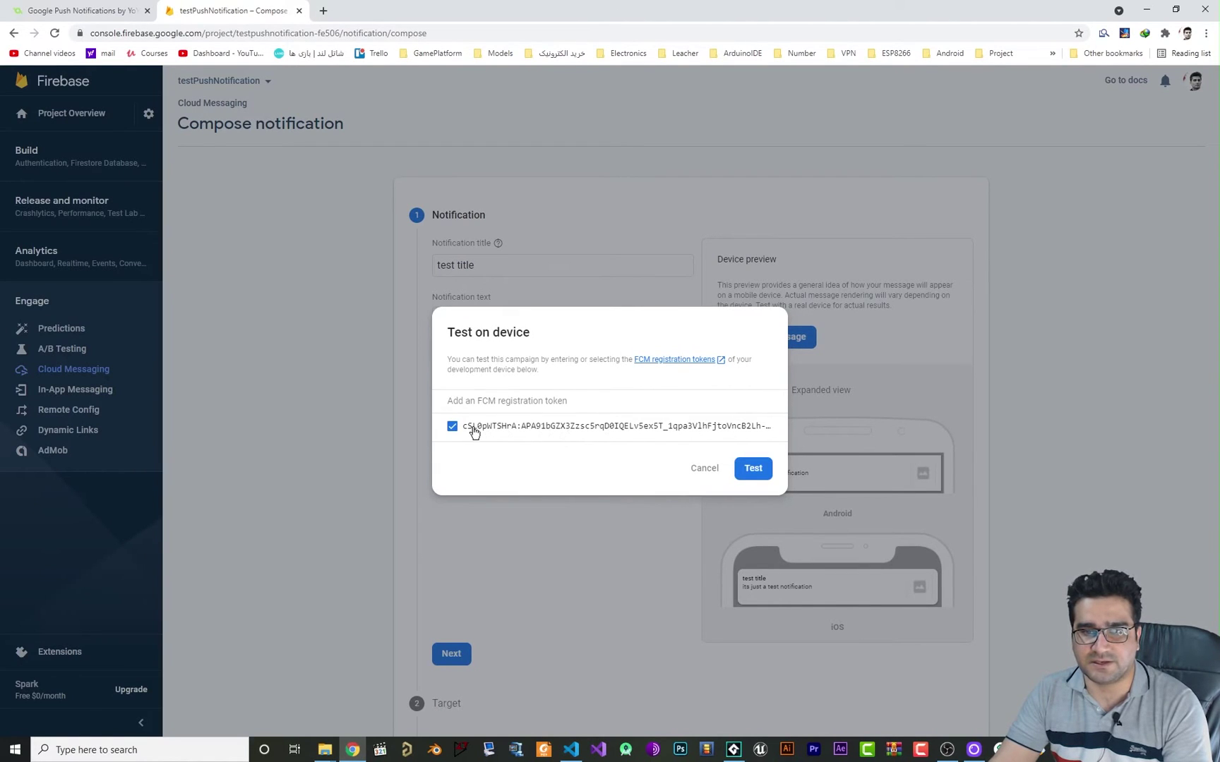
left_click(761, 471)
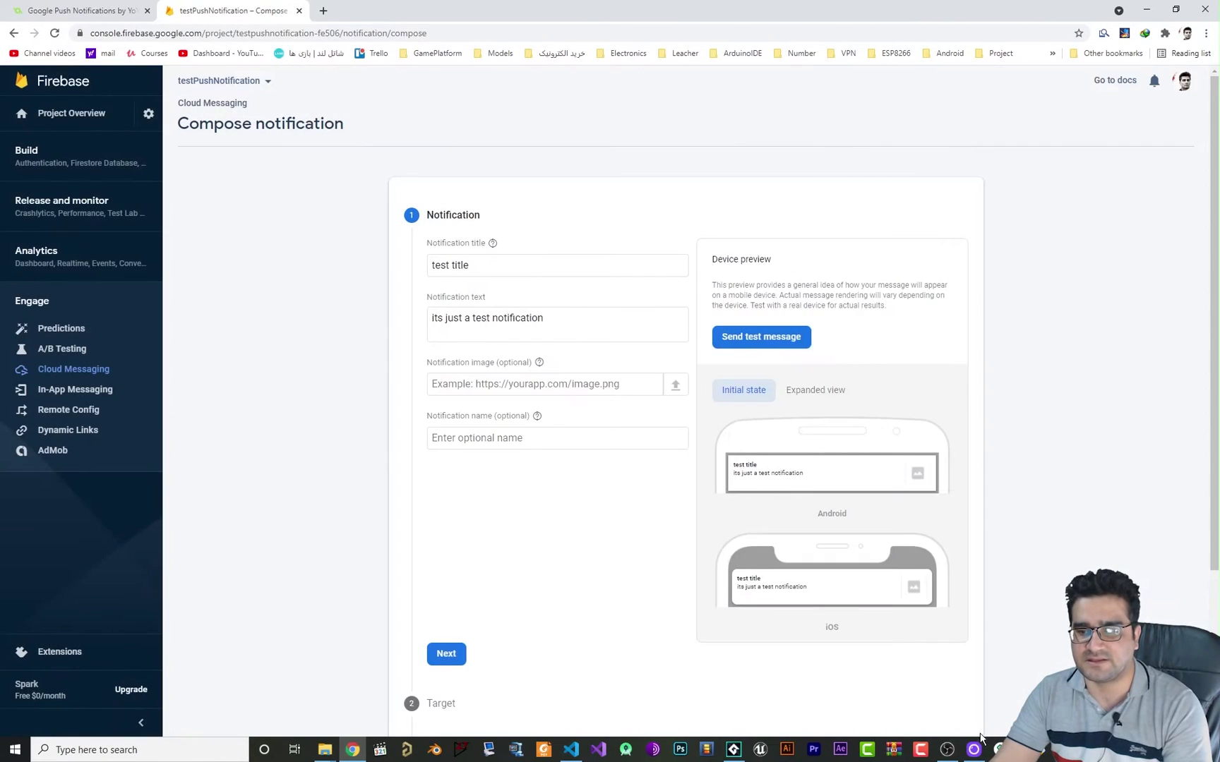
Step: Check the emulator's notification shade for the 'test title' notification and dismiss it
key("alt+Tab")
left_click_drag(737, 65, 836, 611)
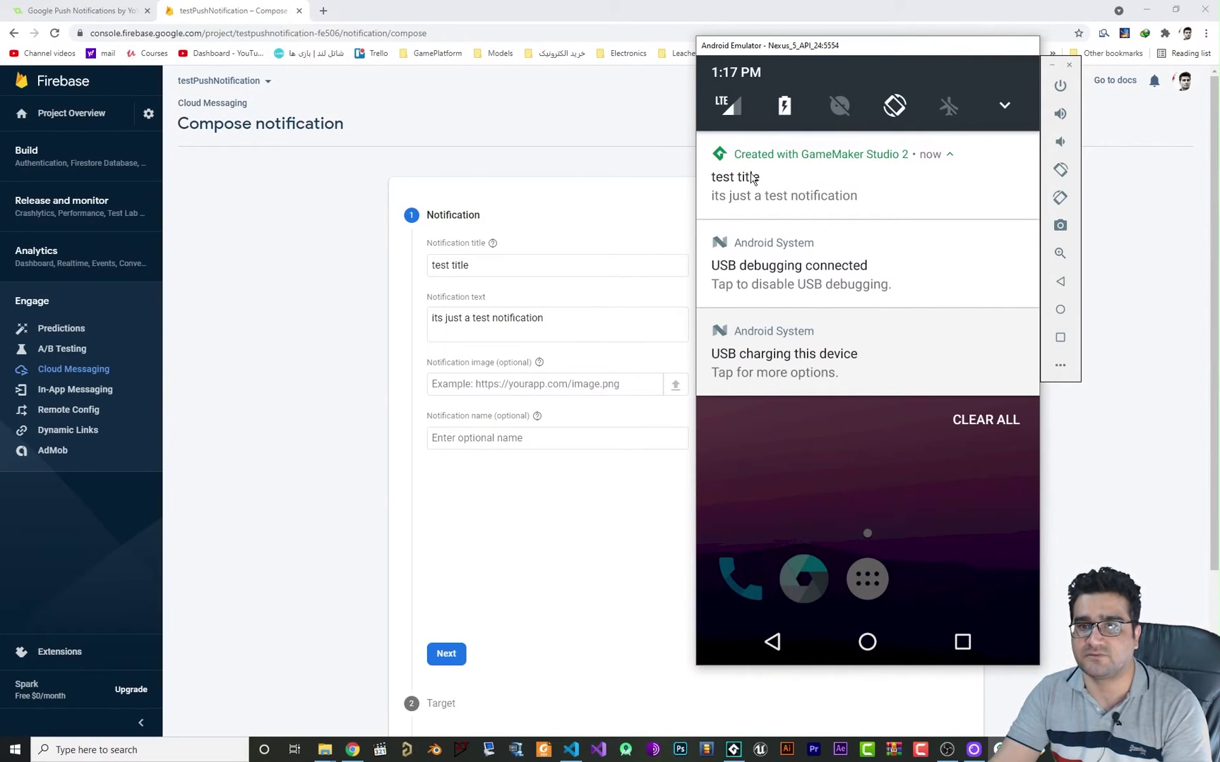
left_click_drag(754, 179, 1003, 182)
Step: Change the notification text to 'asdliaw oaiwjdoijawo awdfad' and send it as a test to the saved token
left_click(564, 331)
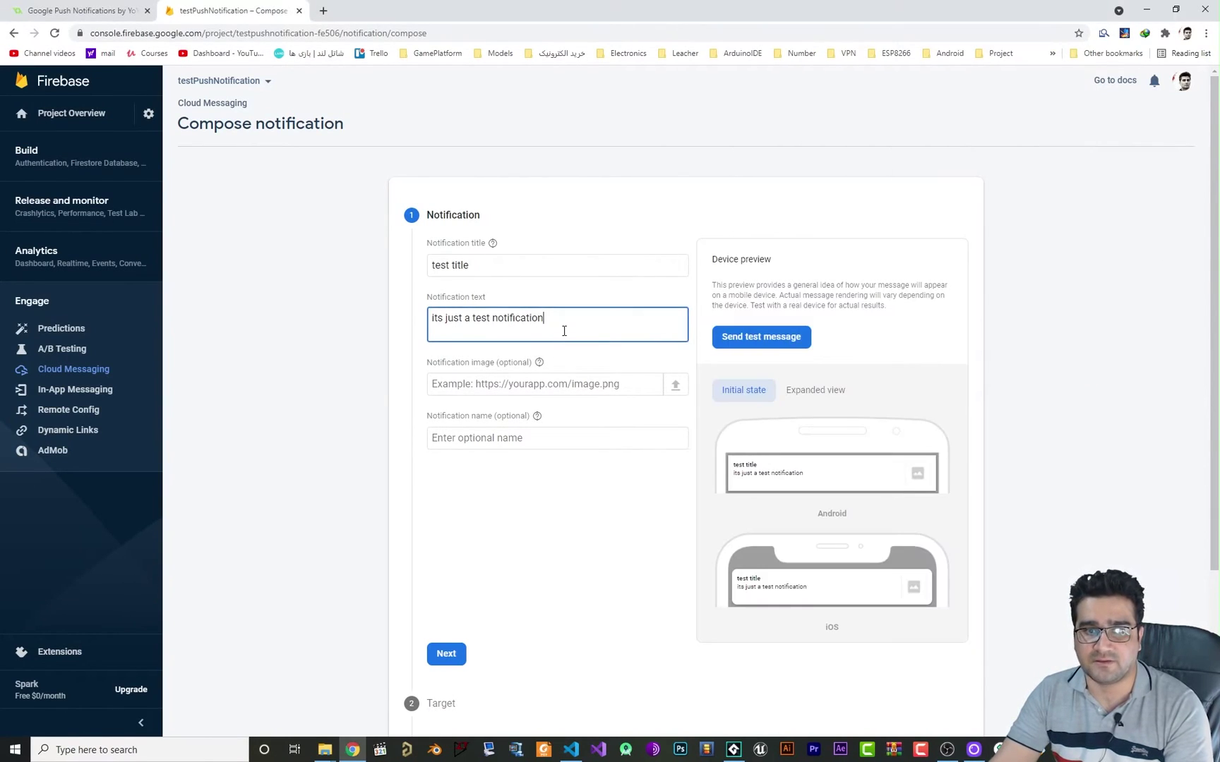
type("asdliaw")
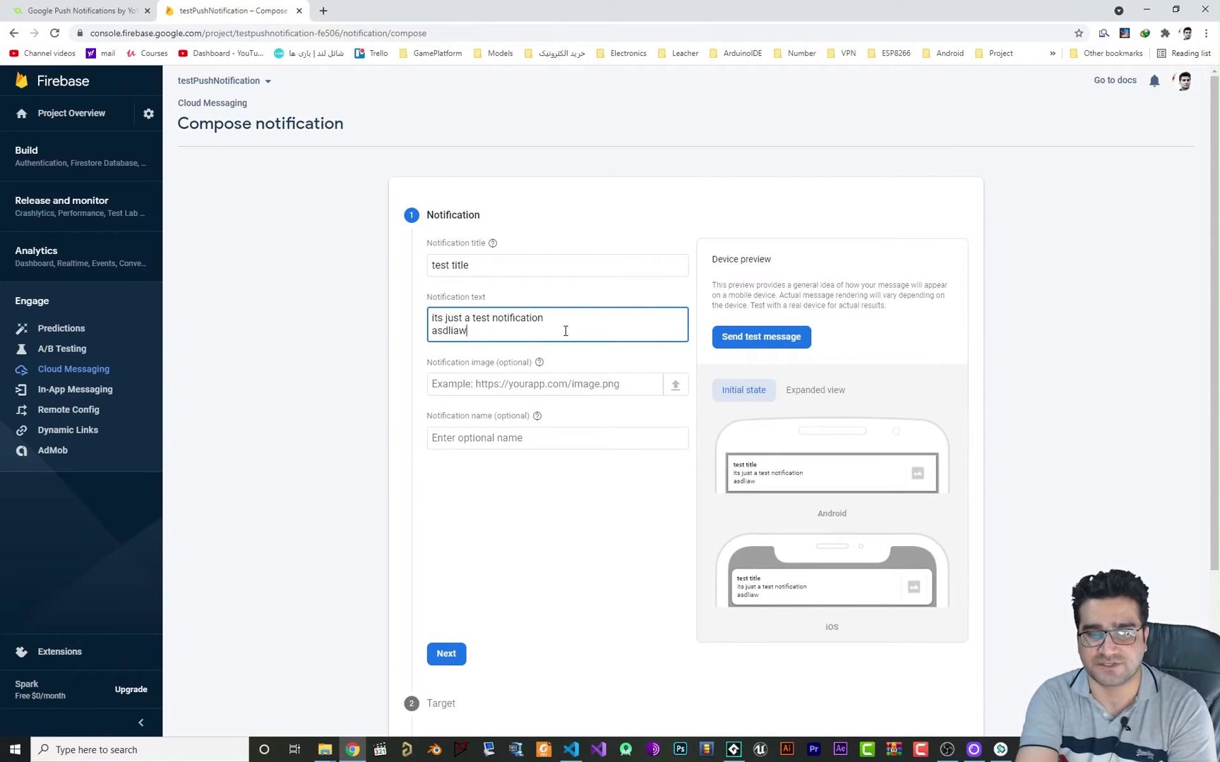
type(" oaiwjdoijawo awdfad")
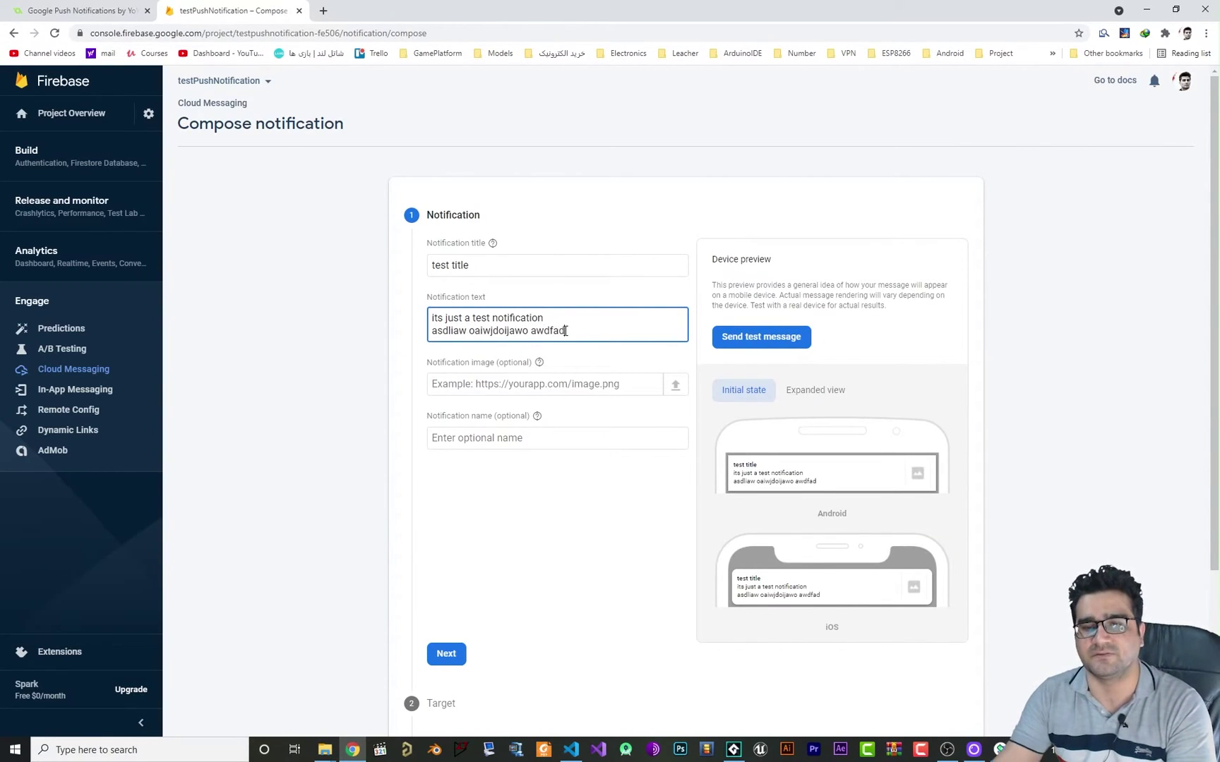
left_click(764, 342)
left_click(515, 446)
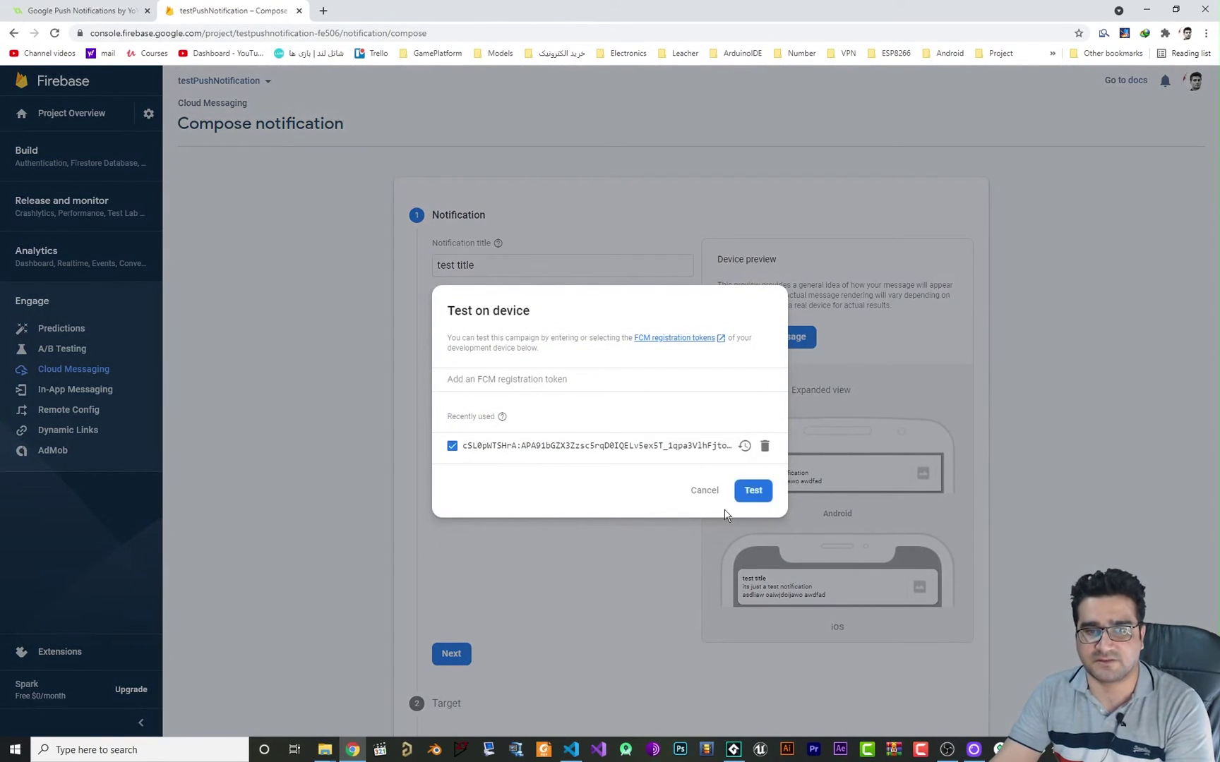
left_click(751, 490)
Step: Check the emulator for the new notification, then return to the Firebase Compose page
key("alt+Tab")
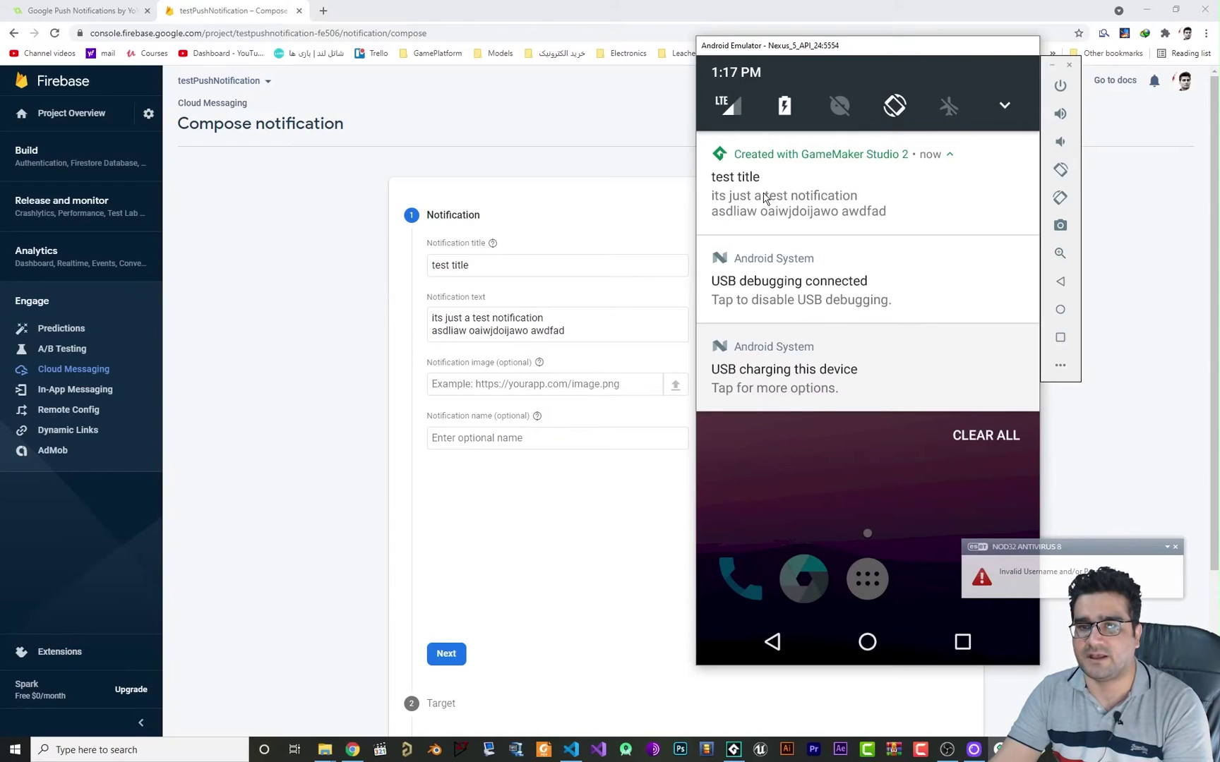
key("alt+Tab")
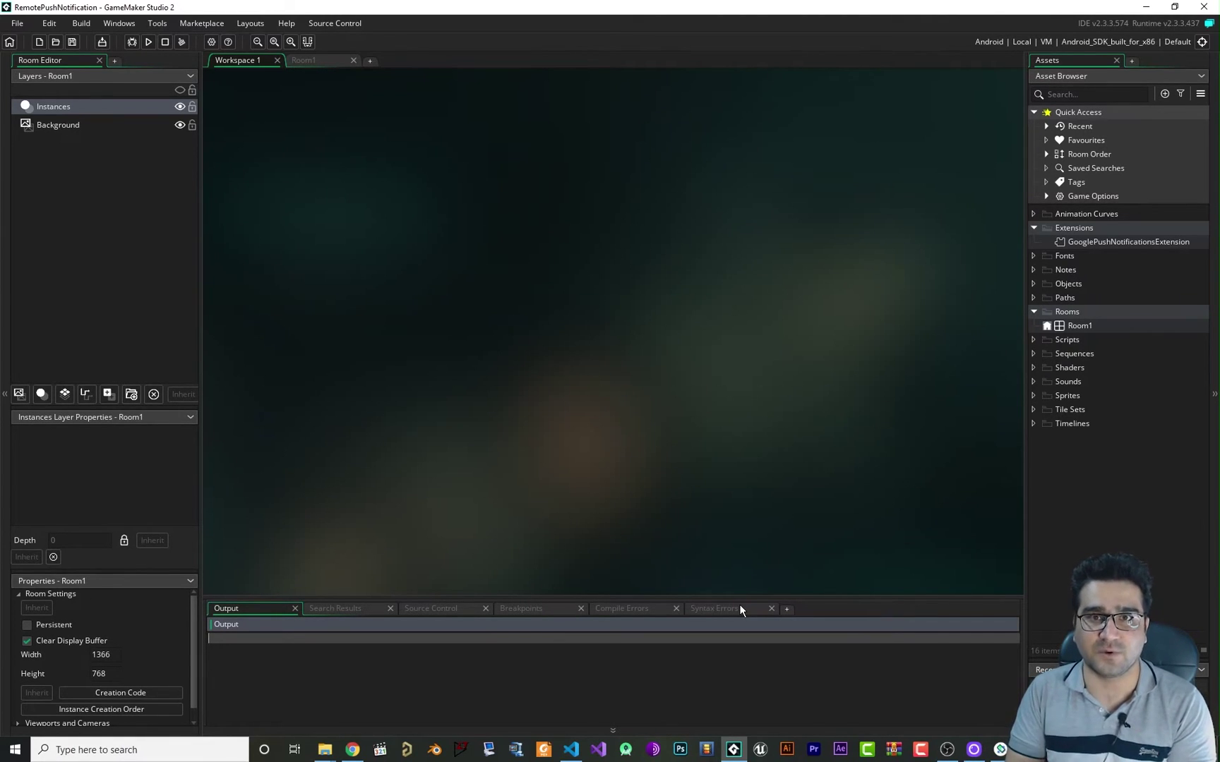
left_click(353, 750)
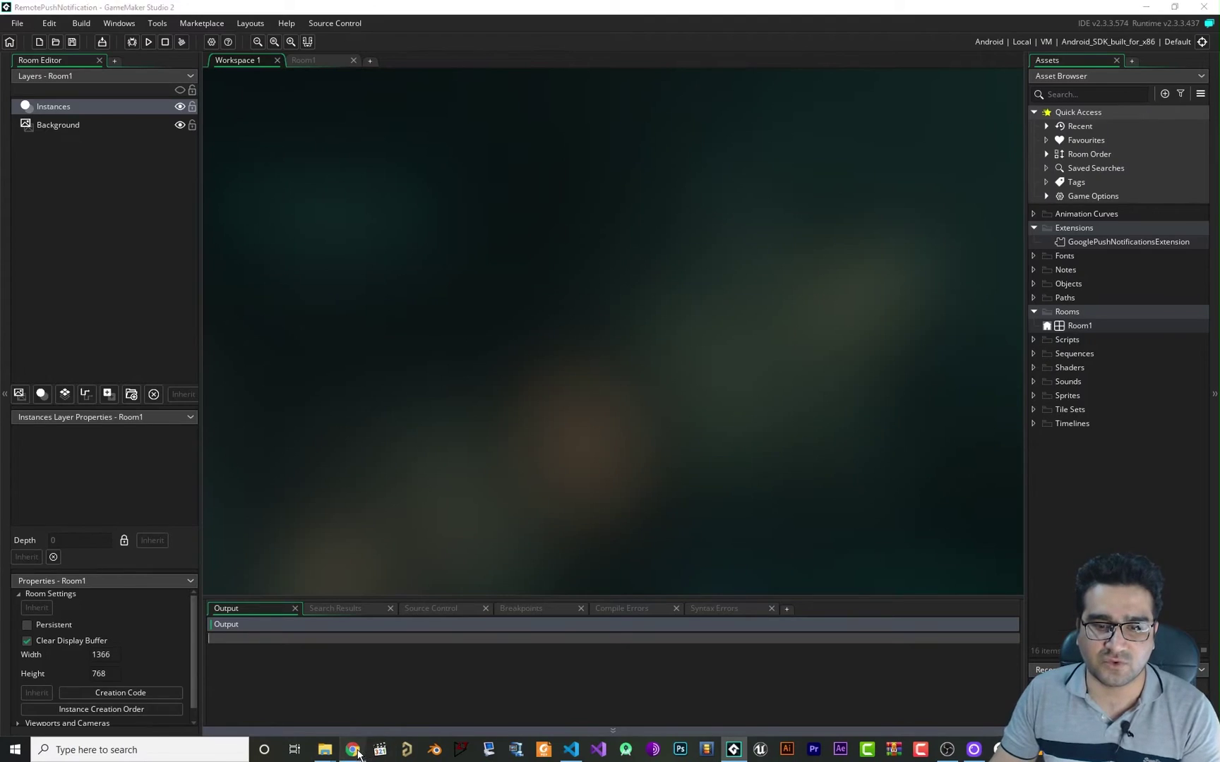
scroll(572, 586, "down", 2)
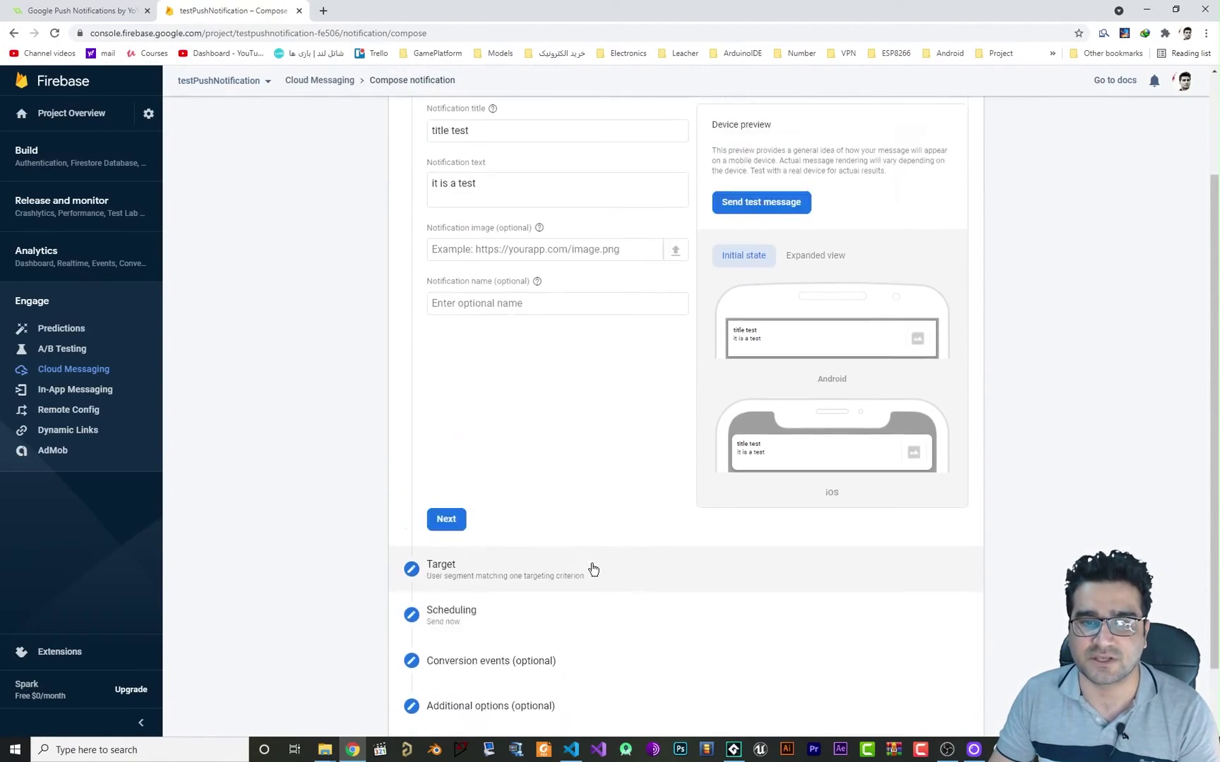
Step: Target the notification at the testnotification app
scroll(580, 240, "up", 2)
scroll(485, 525, "down", 3)
left_click(450, 466)
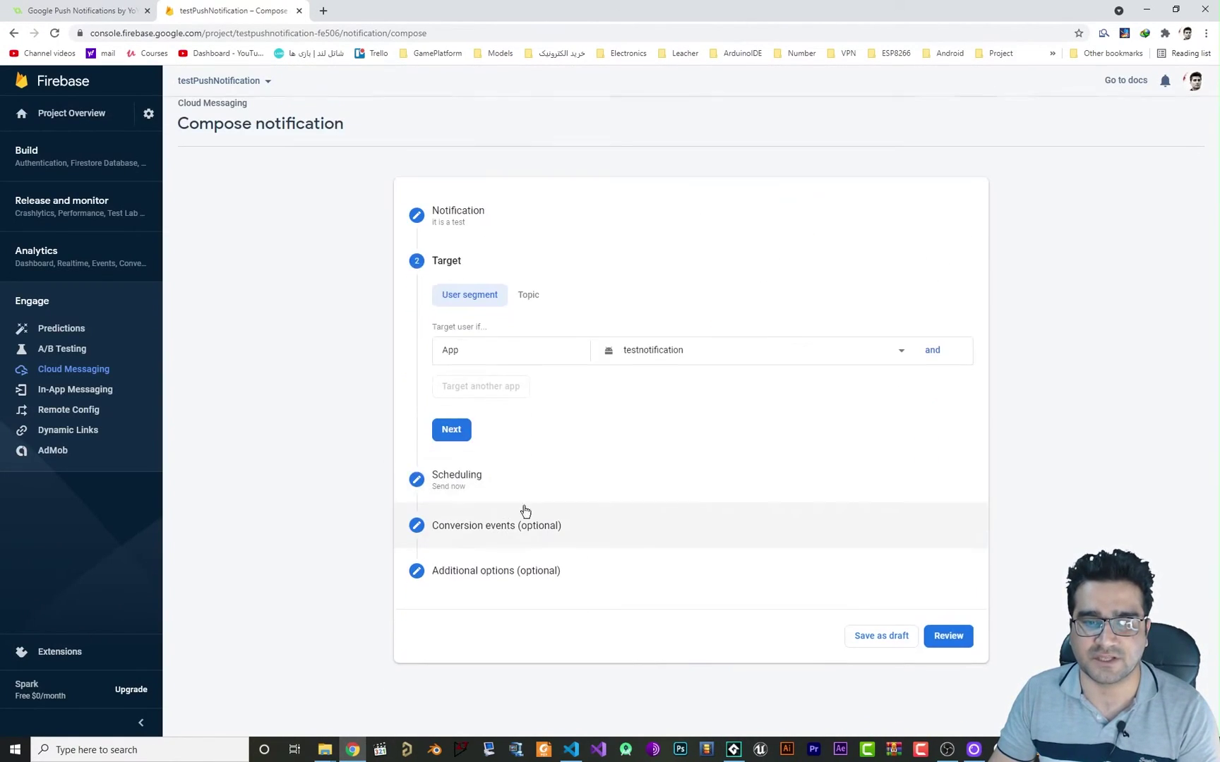
left_click(660, 353)
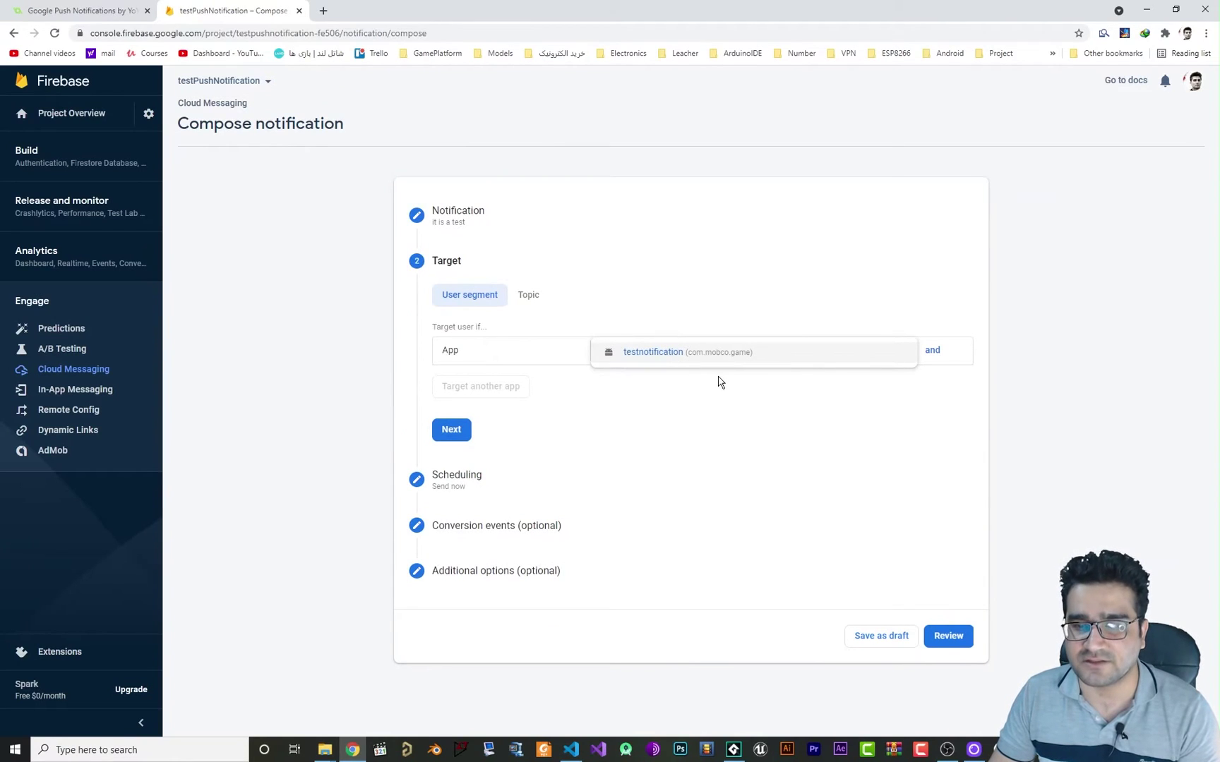
left_click(667, 357)
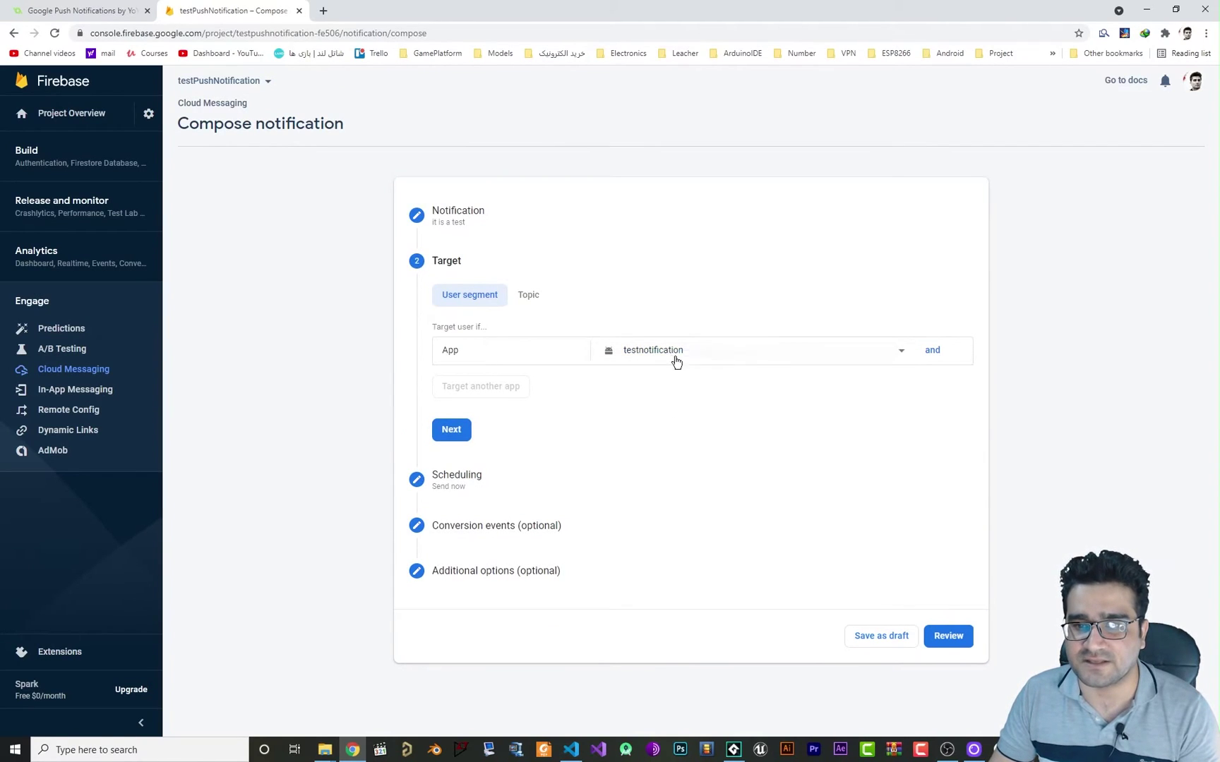
left_click(451, 430)
Step: Keep scheduling on Now and advance past Conversion events to Additional options
left_click(492, 358)
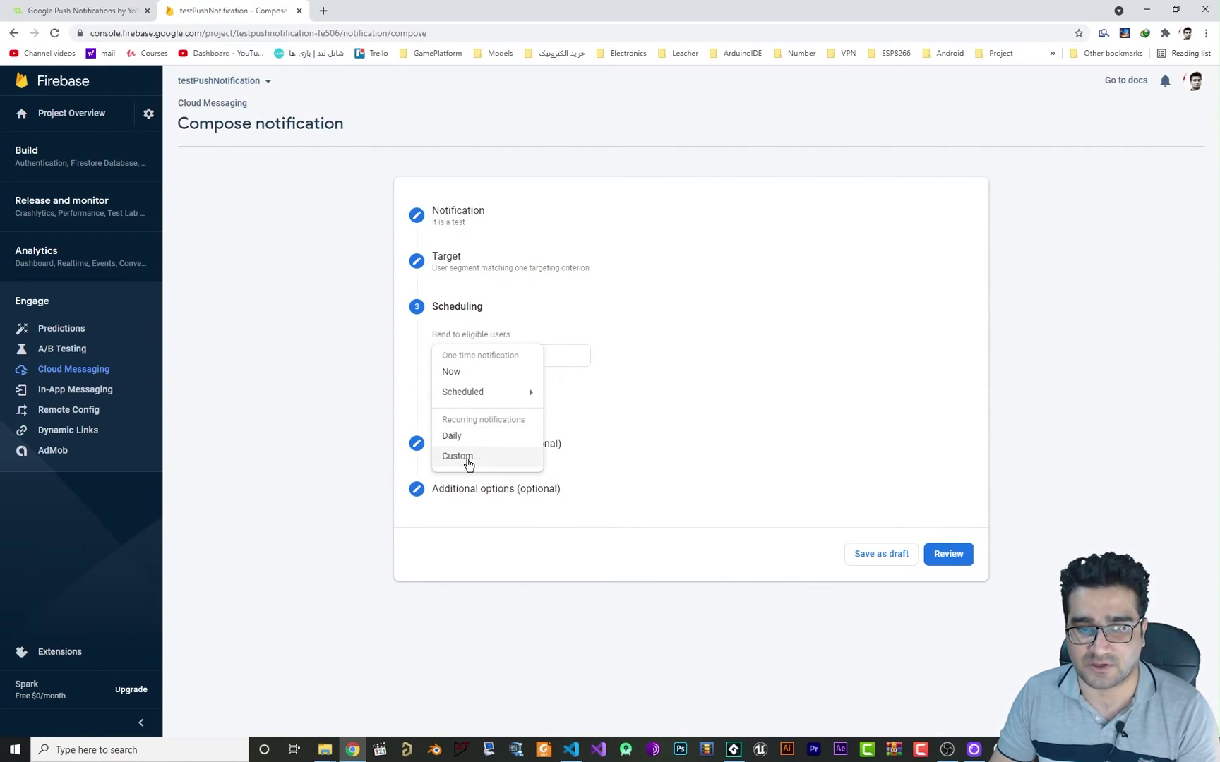
left_click(549, 457)
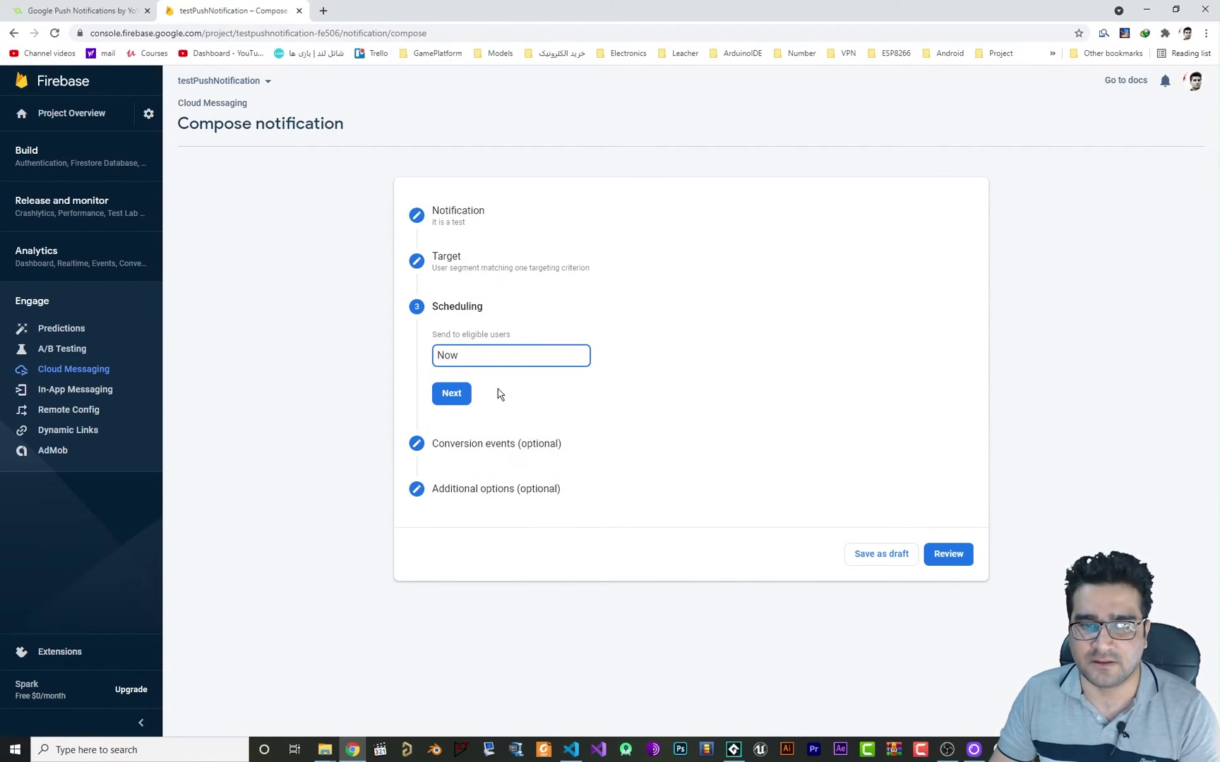
left_click(452, 395)
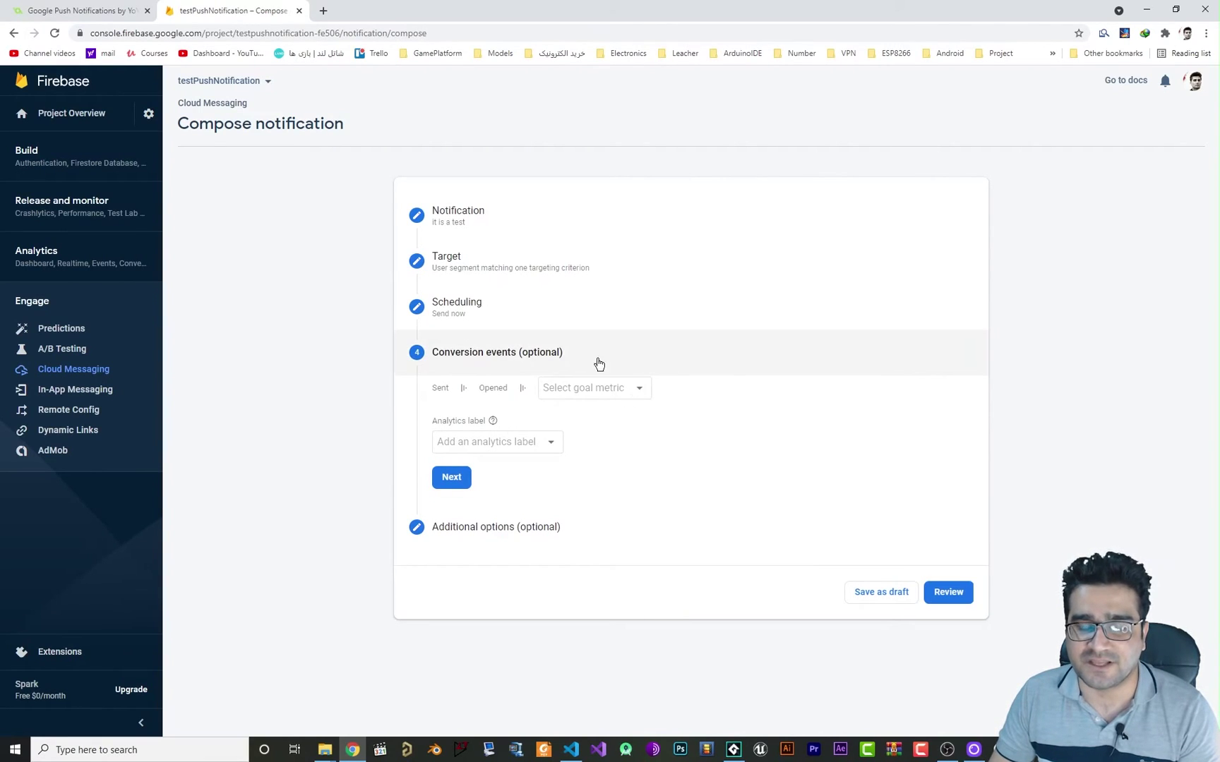
left_click(463, 480)
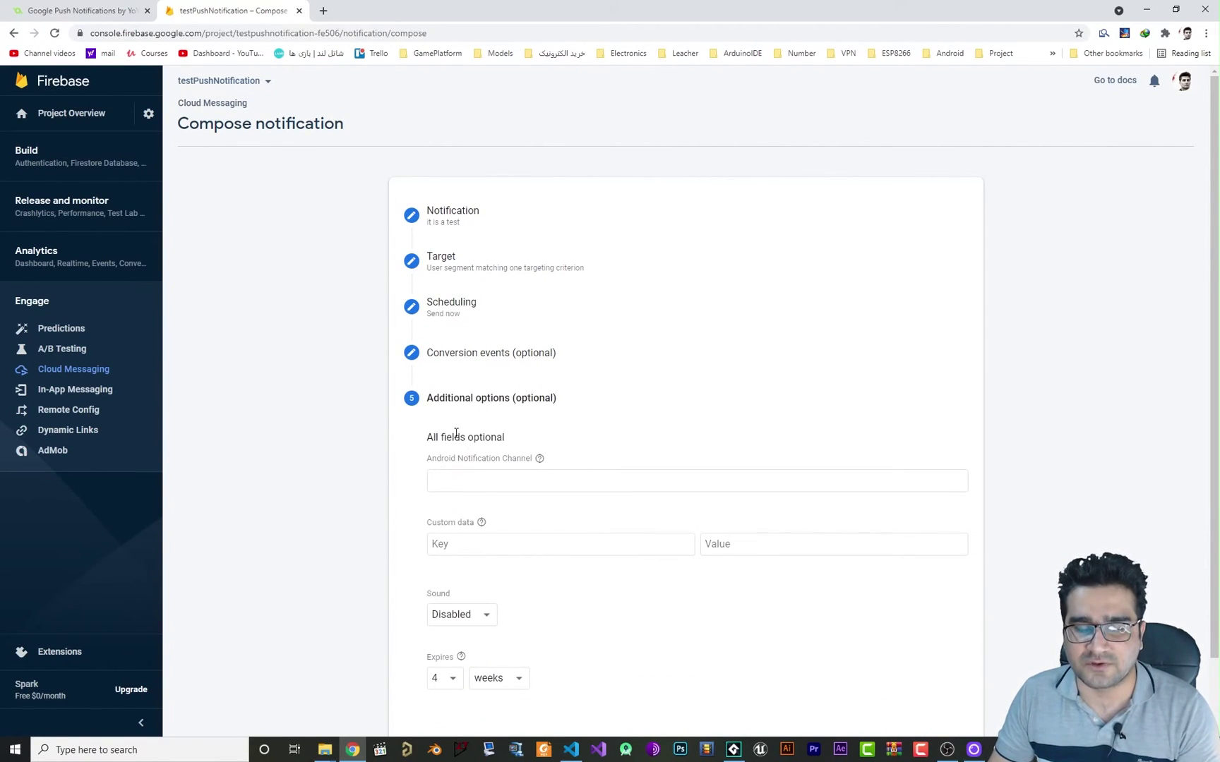
Step: Add custom data with key gold and value 100 to the notification
scroll(498, 519, "down", 1)
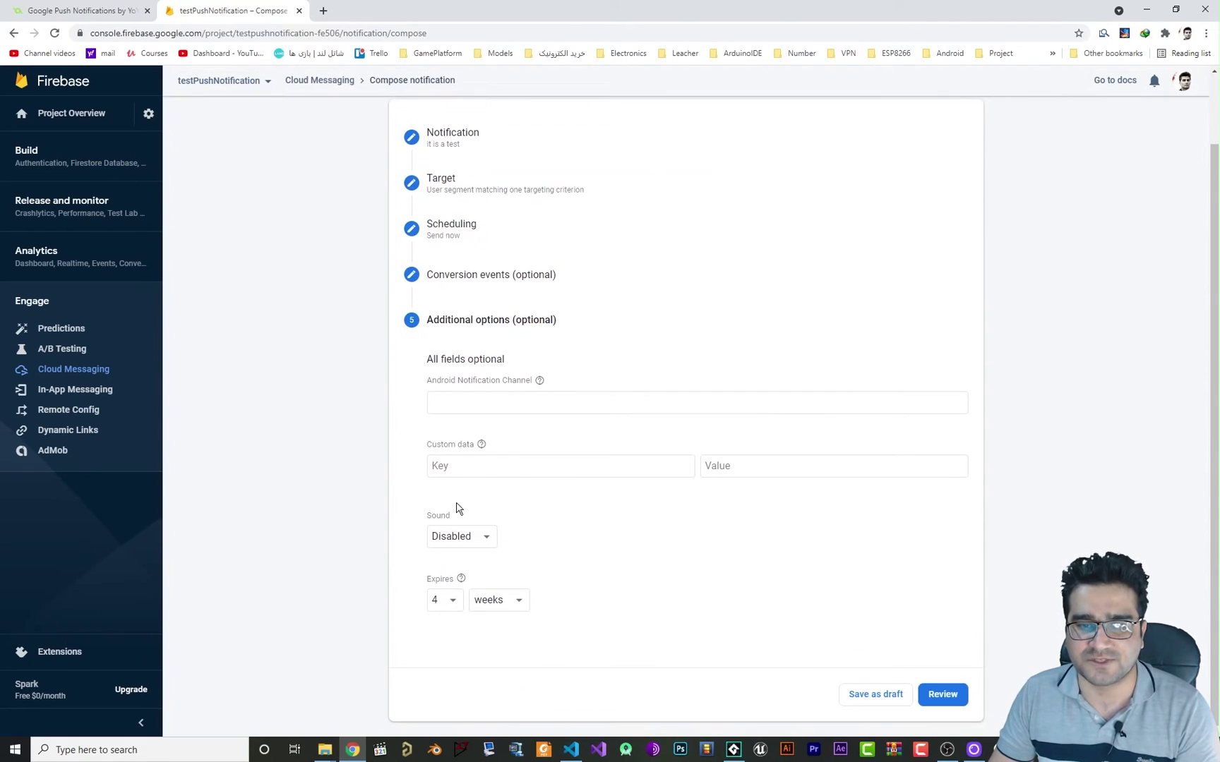
left_click(458, 465)
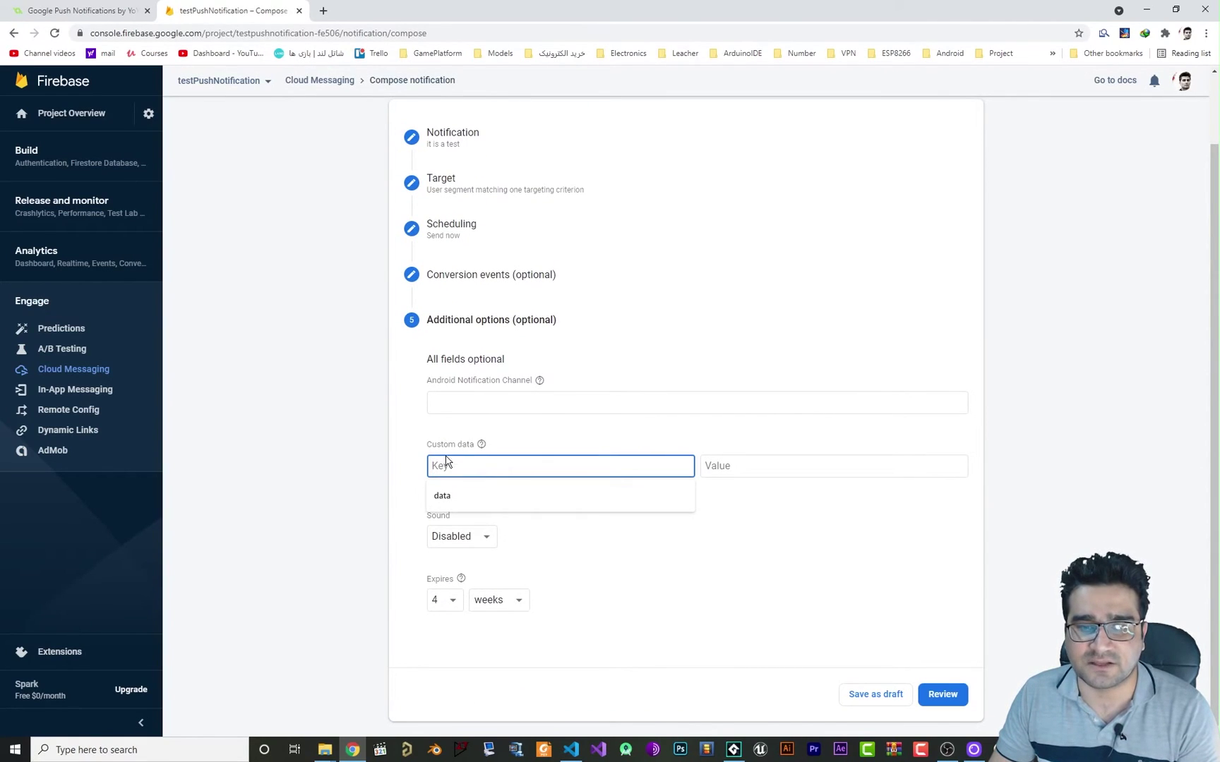
type("gold")
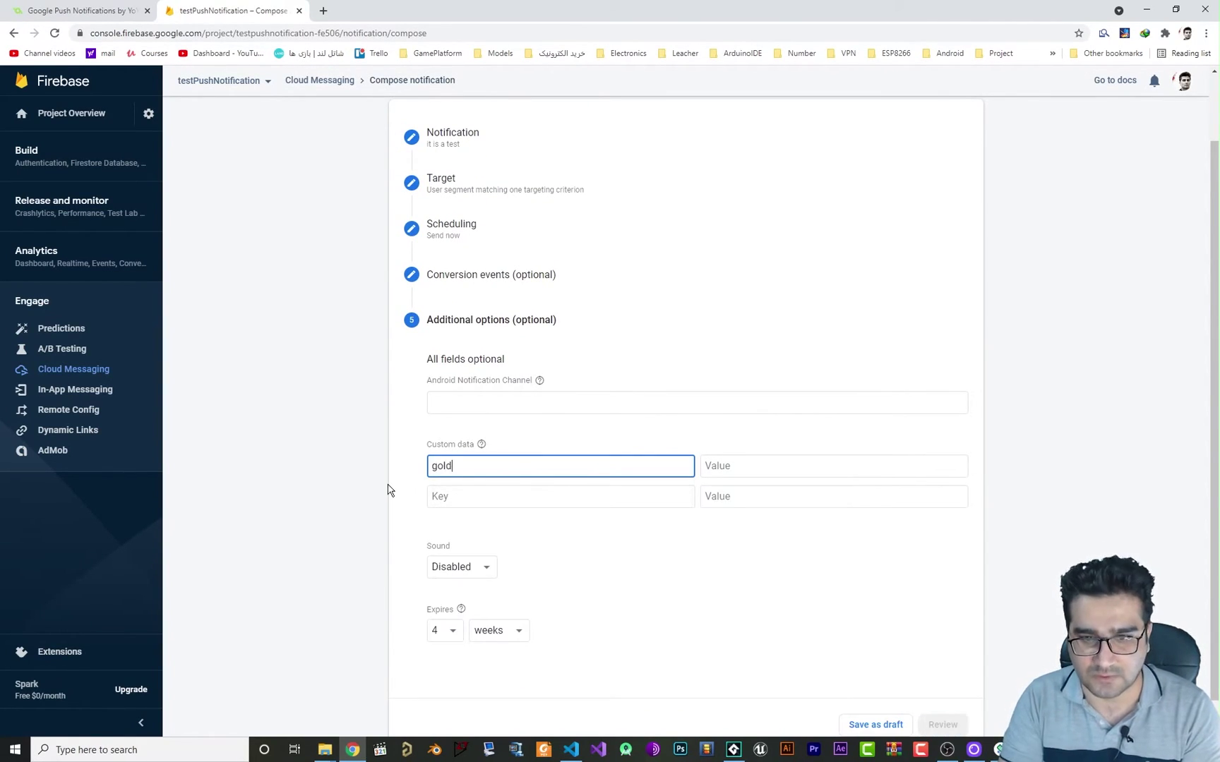
left_click(735, 468)
type("100")
left_click(709, 432)
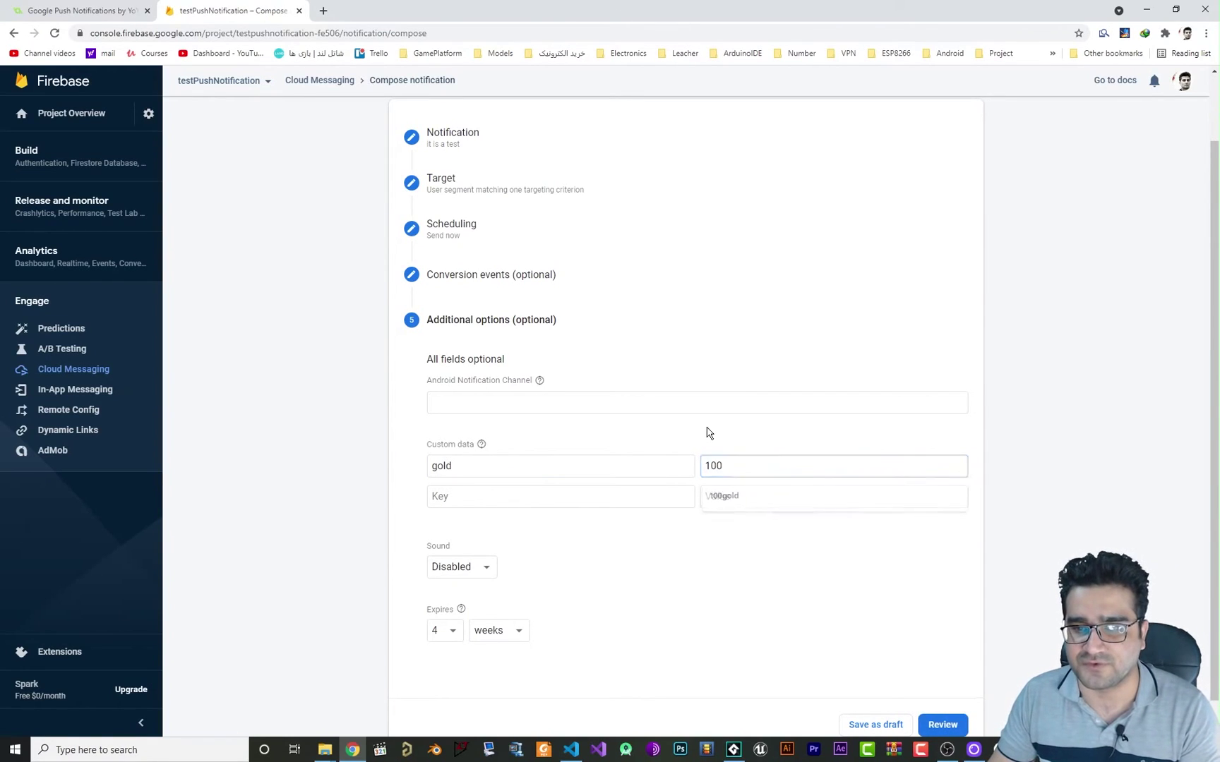
scroll(663, 540, "down", 1)
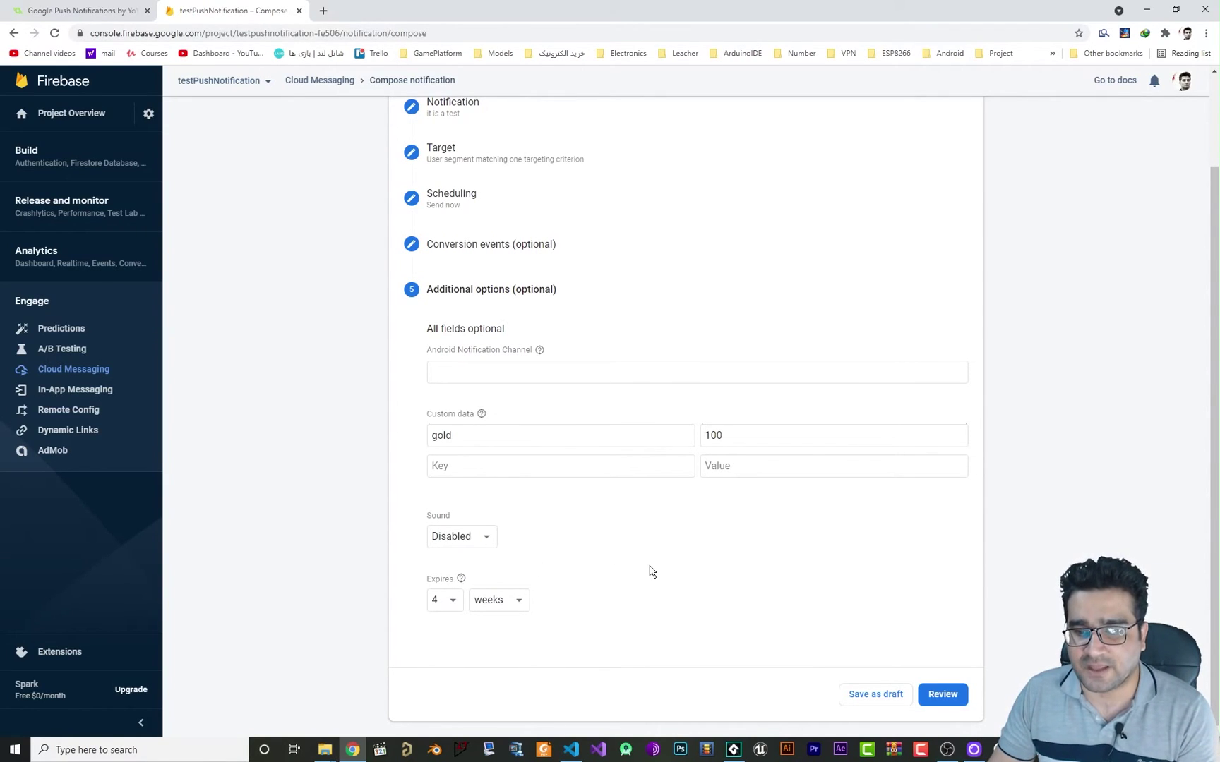
Step: Review the gold / 100 custom data entry, then return to GameMaker Studio 2
double_click(464, 436)
left_click(737, 441)
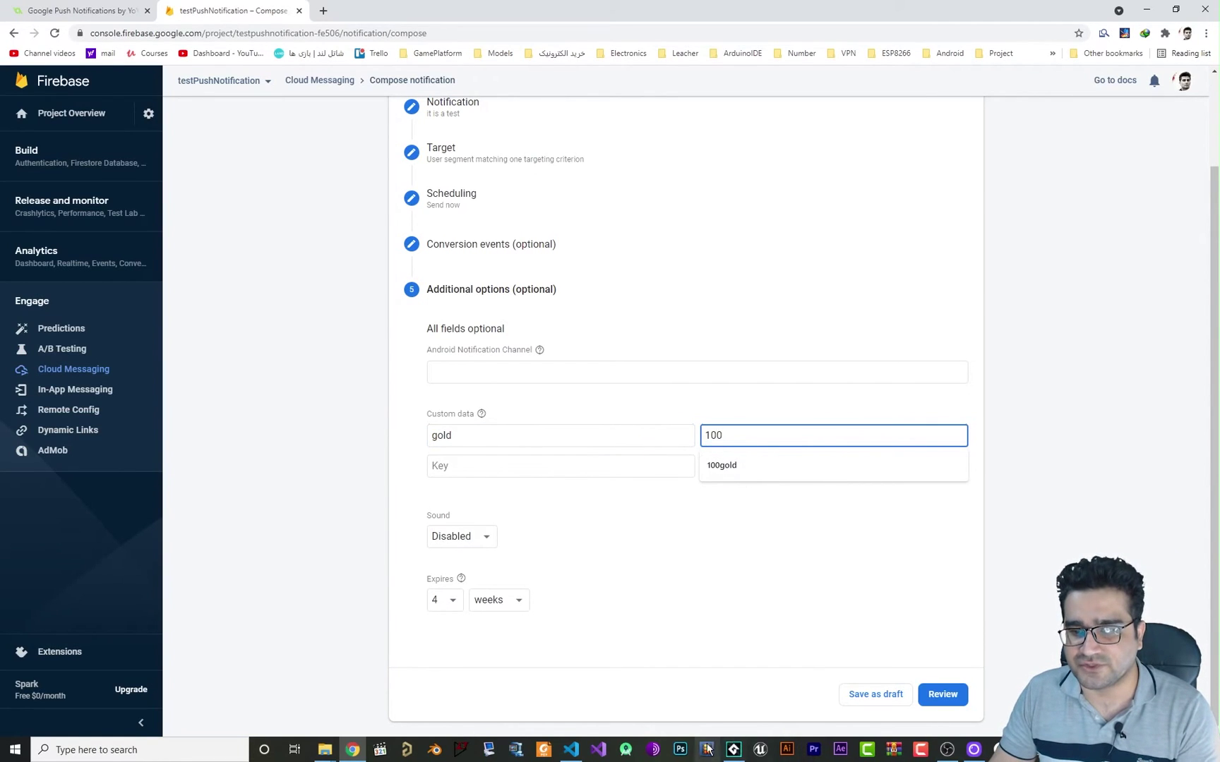
left_click(734, 750)
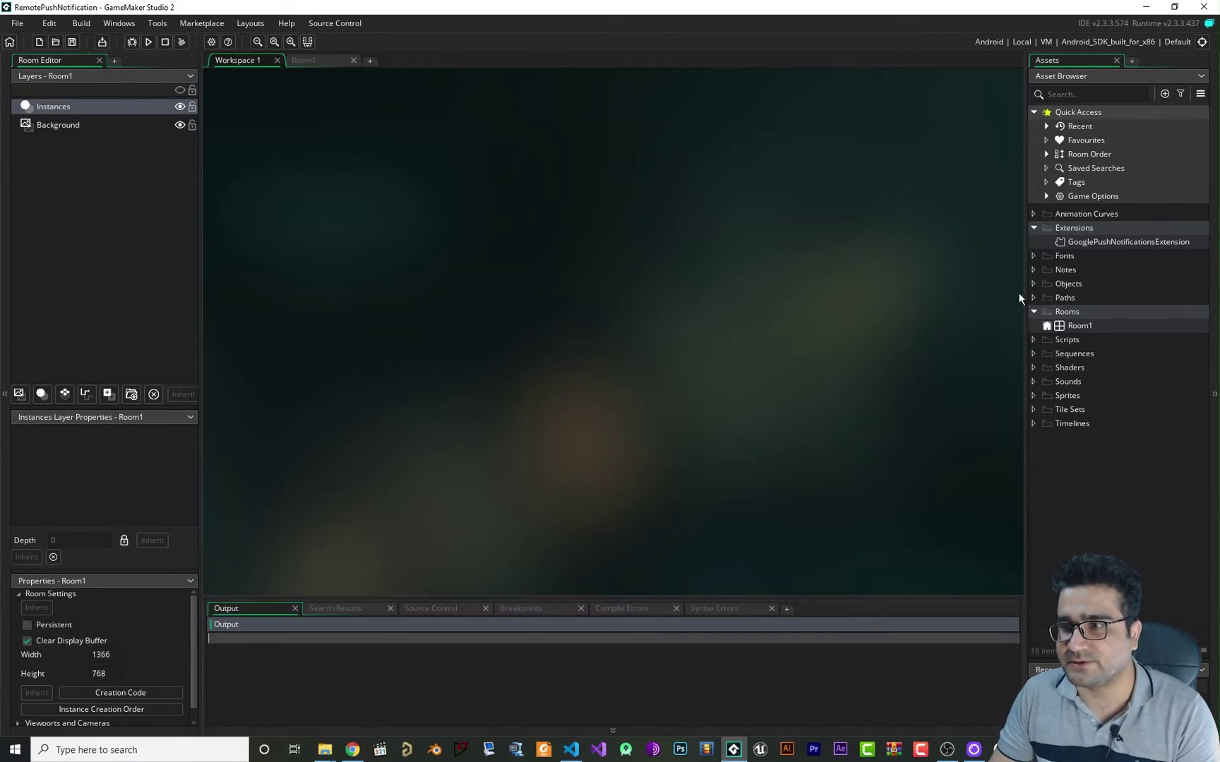
Step: Create object obj_remotNotification under Objects and place an instance of it in Room1
right_click(1071, 285)
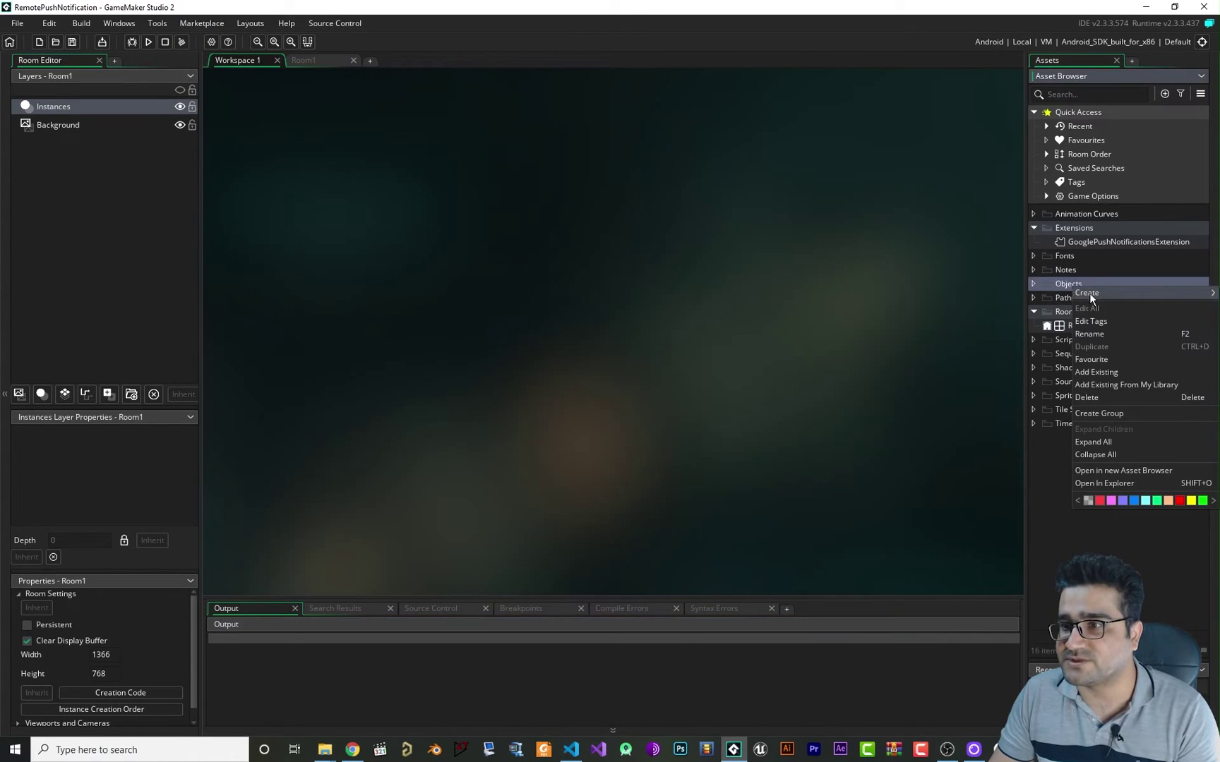
mouse_move(1089, 292)
left_click(1016, 355)
type("o")
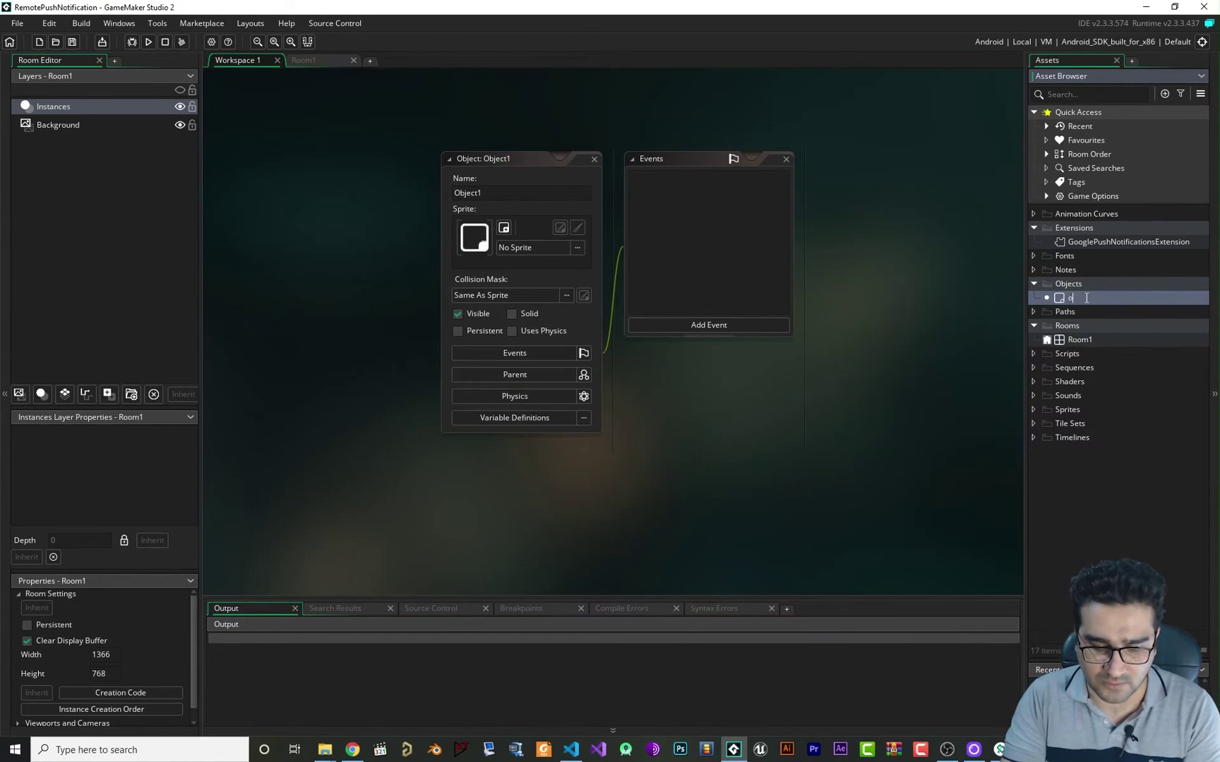
type("bj_rem")
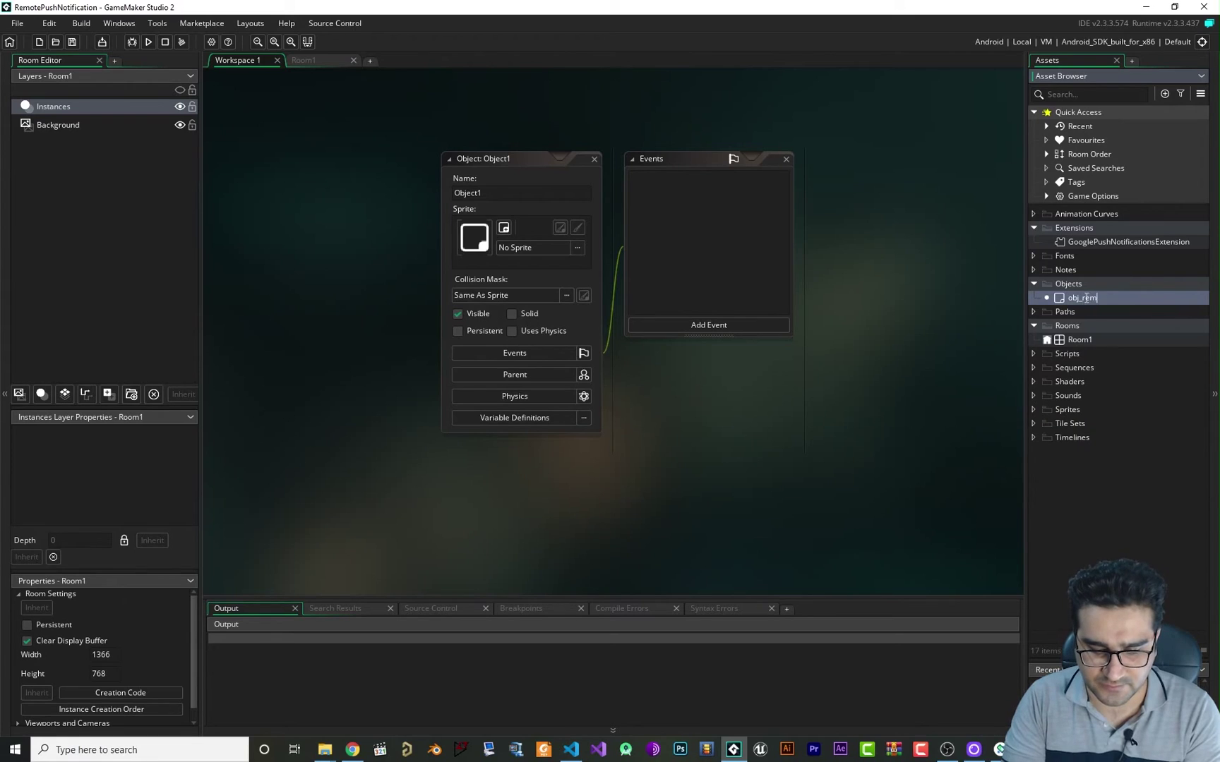
type("otNoti")
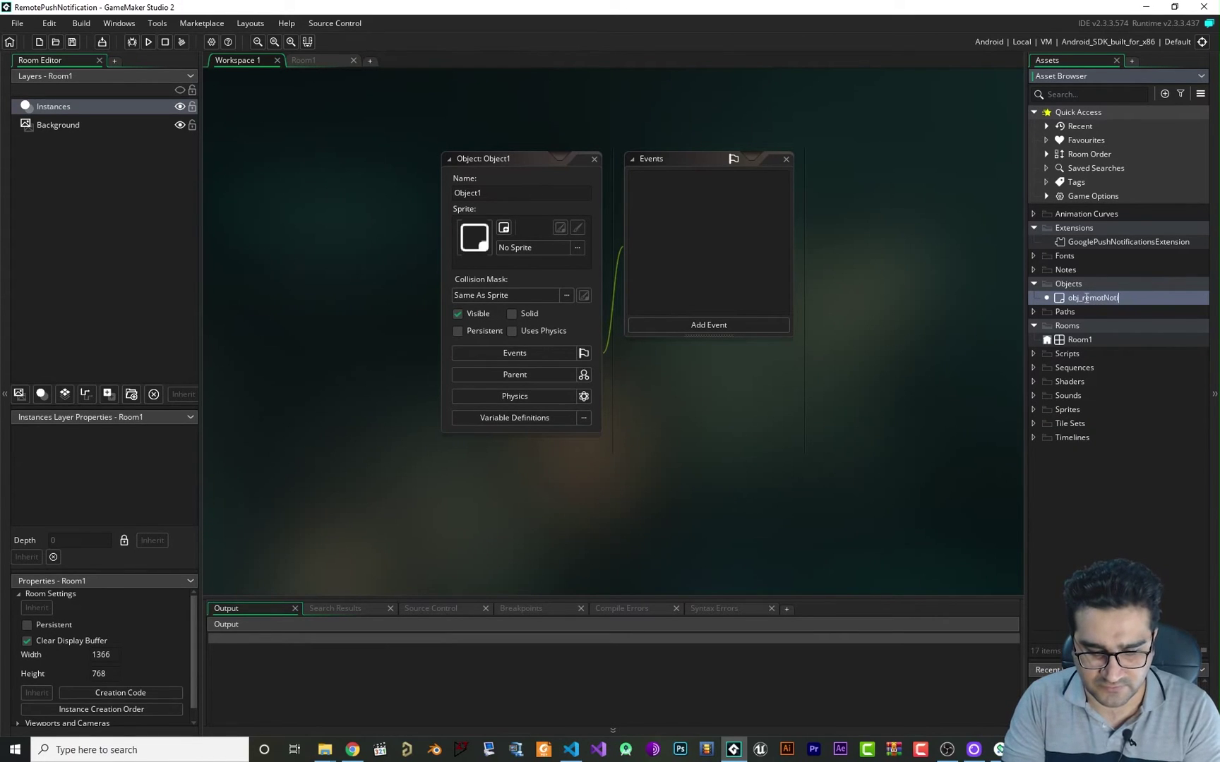
type("ficatio")
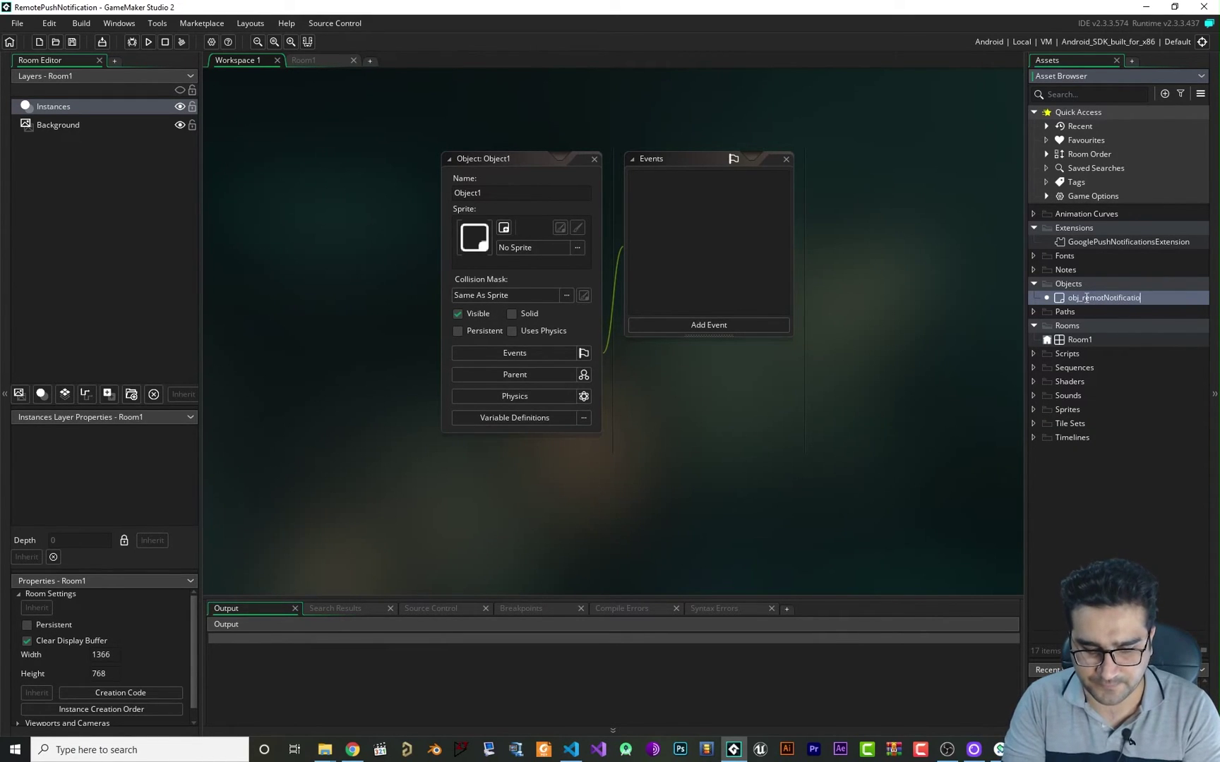
type("n")
key("Return")
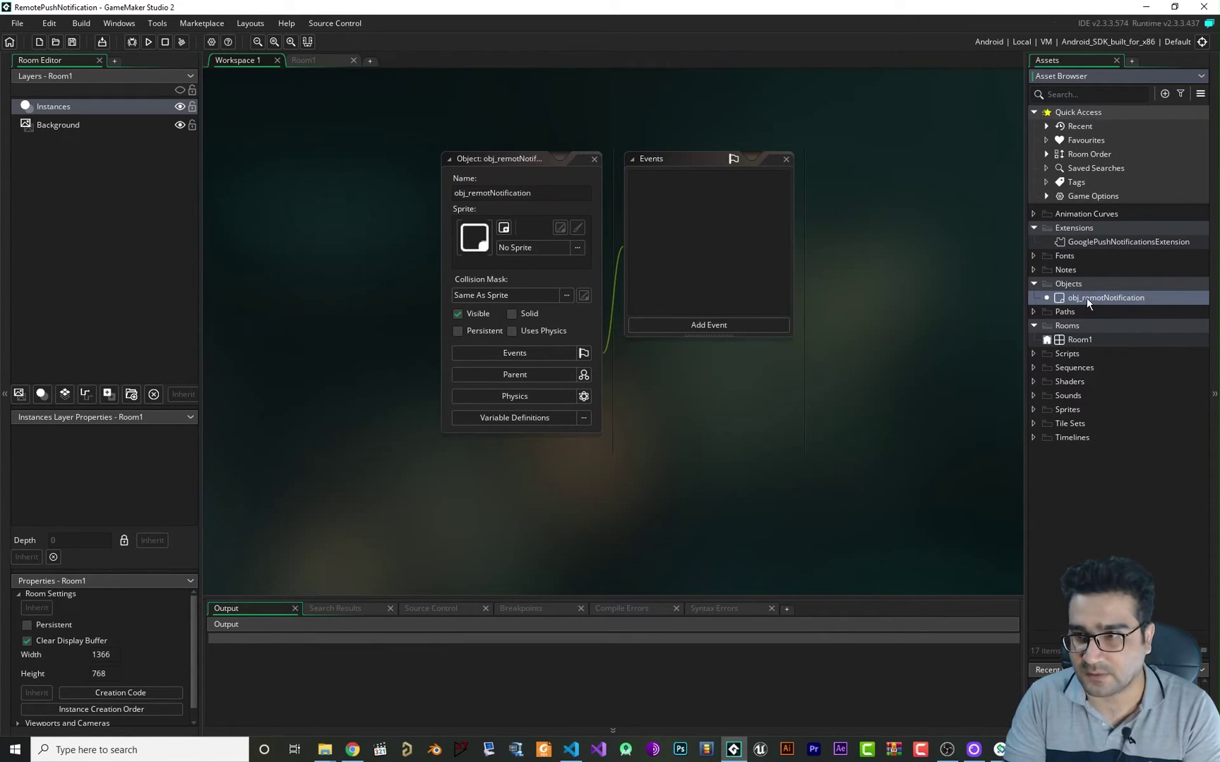
double_click(1080, 340)
left_click_drag(1096, 297, 292, 206)
Step: Add an Async - Push Notification event to obj_remotNotification and delete its default comment code
left_click(353, 60)
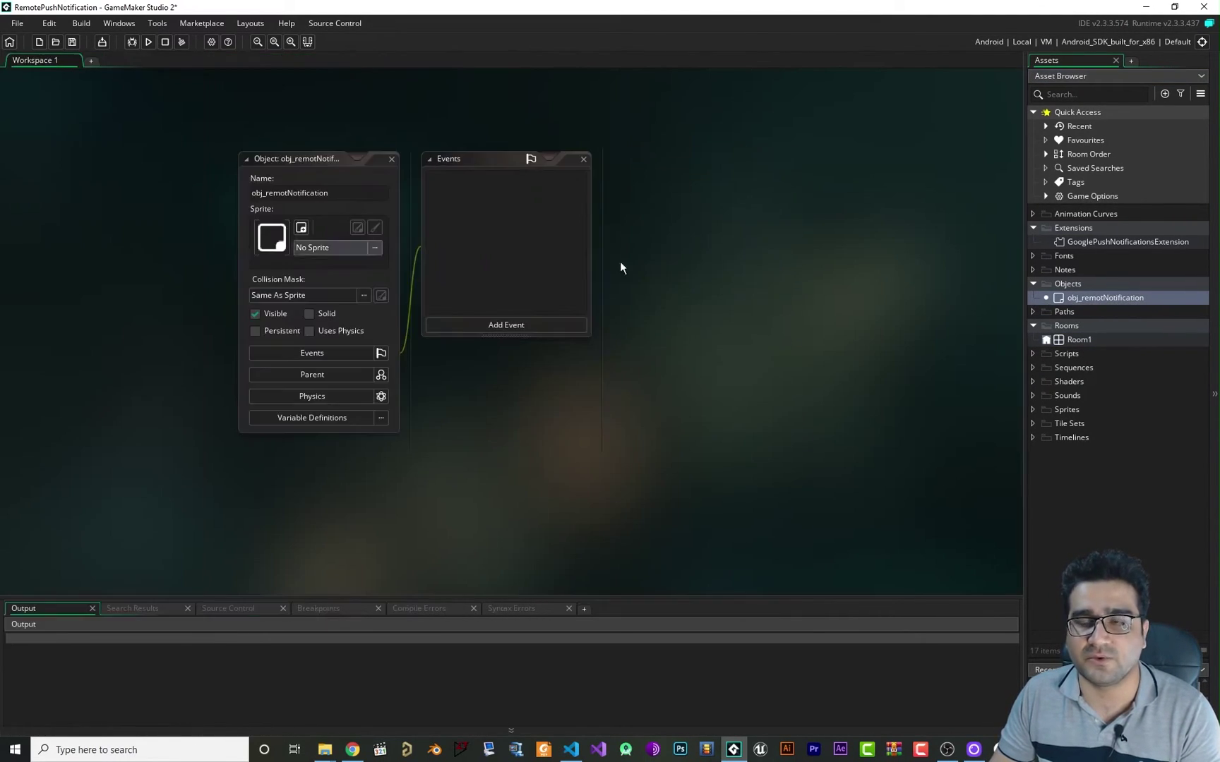
left_click(476, 322)
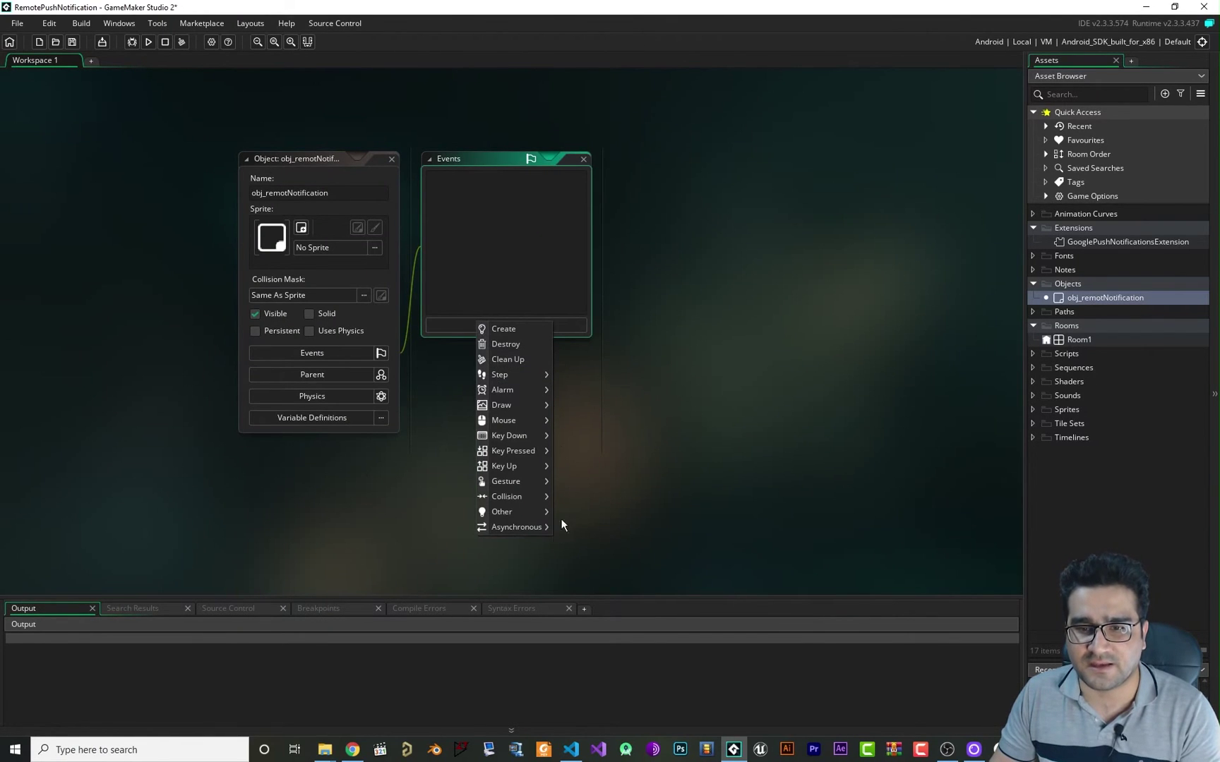
mouse_move(518, 530)
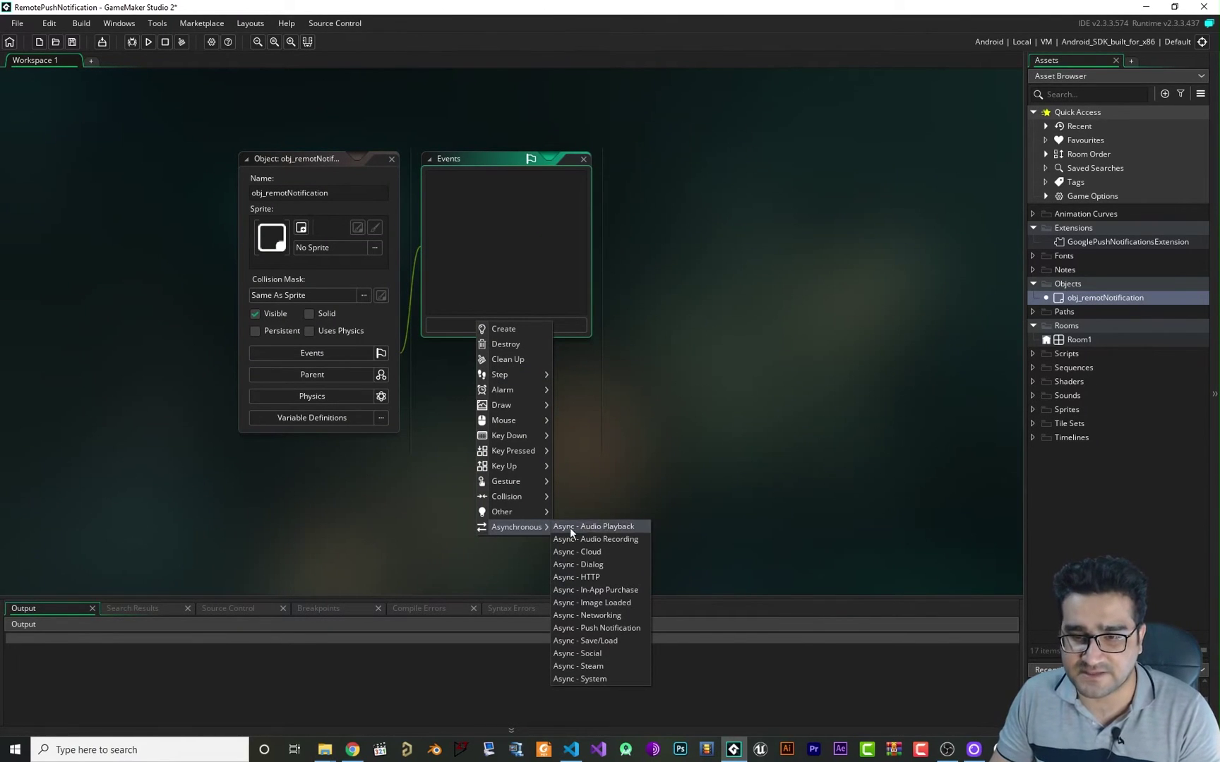
left_click(618, 628)
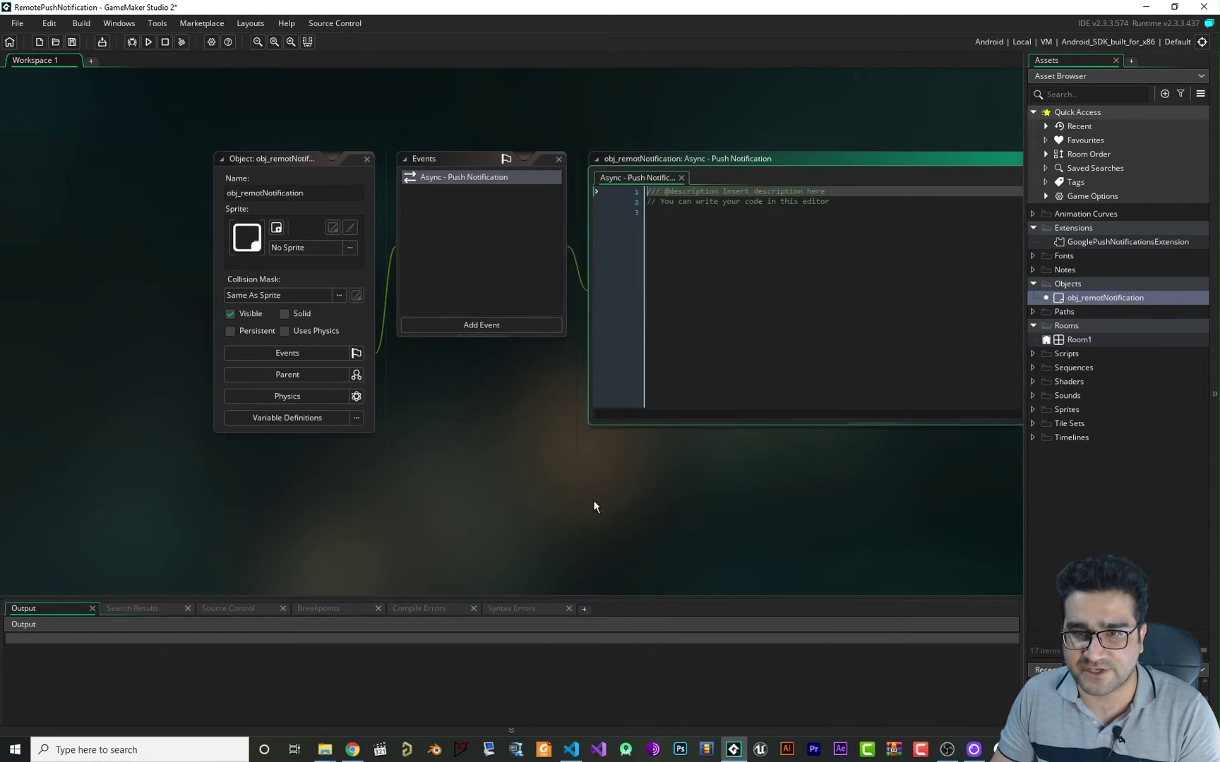
key("ctrl+a")
key("BackSpace")
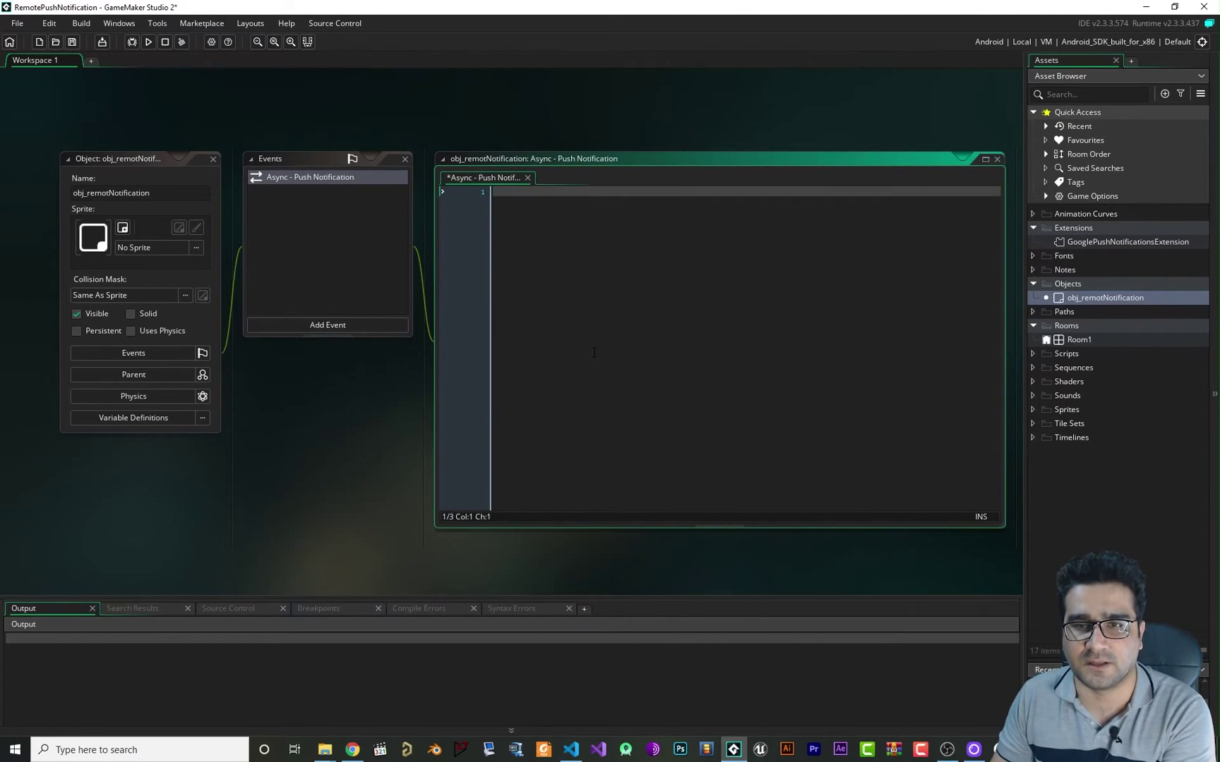